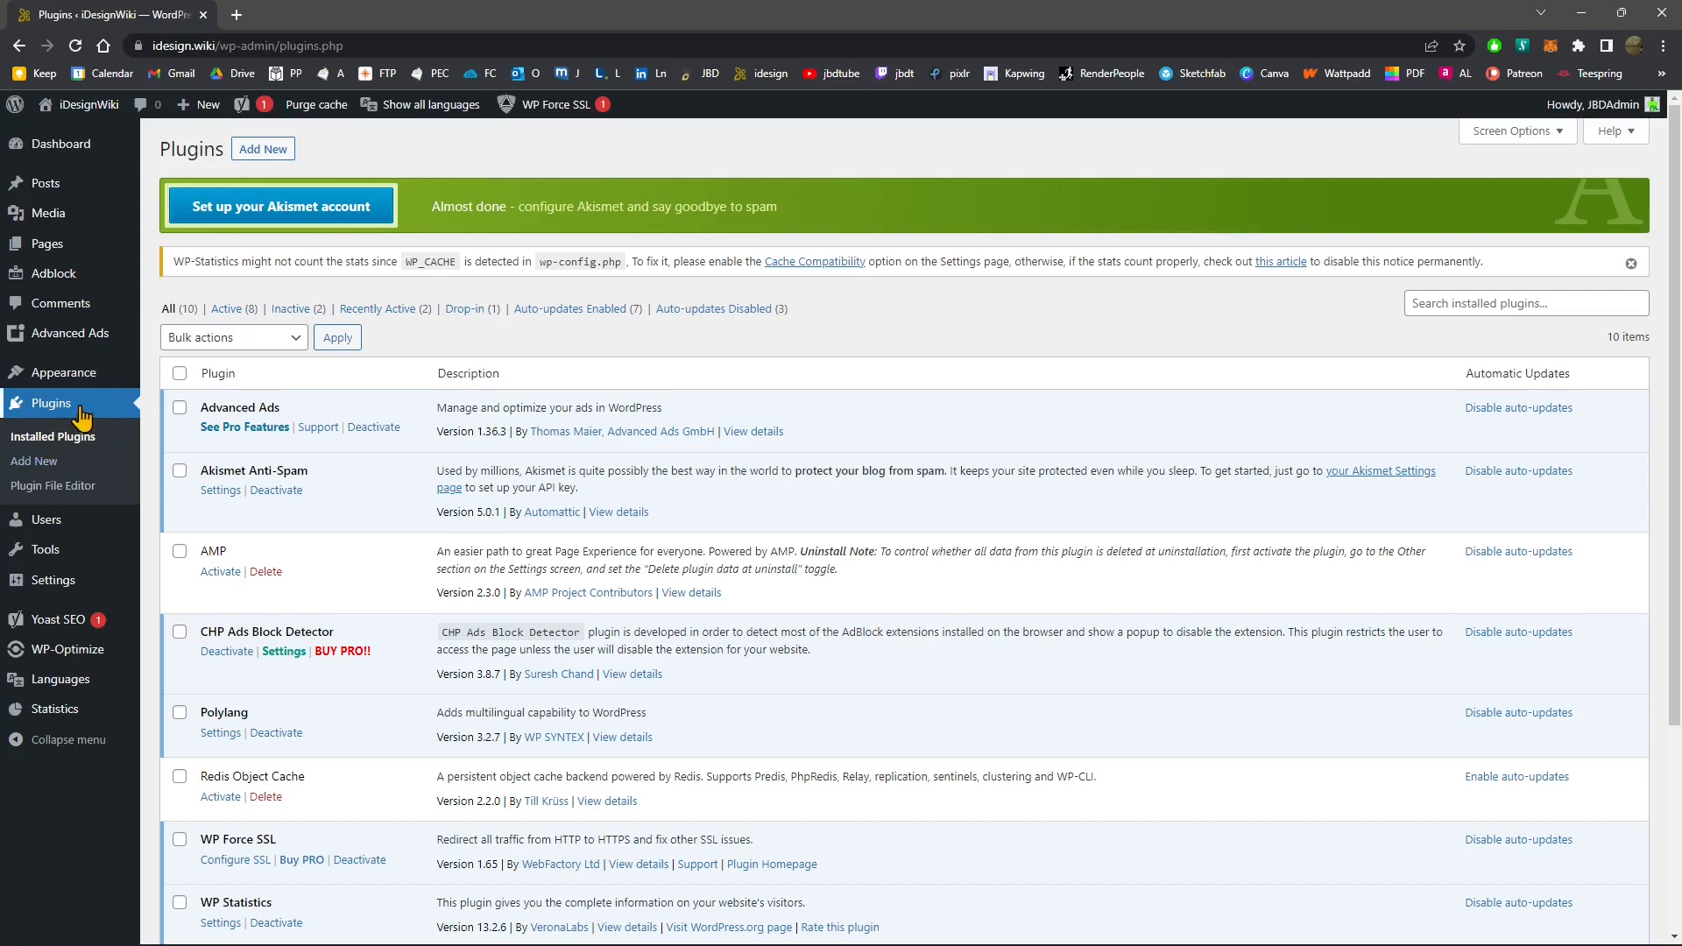
Step: Deactivate the WP-Optimize - Clean, Compress, Cache plugin in the installed plugins list
scroll(318, 695, down, 2)
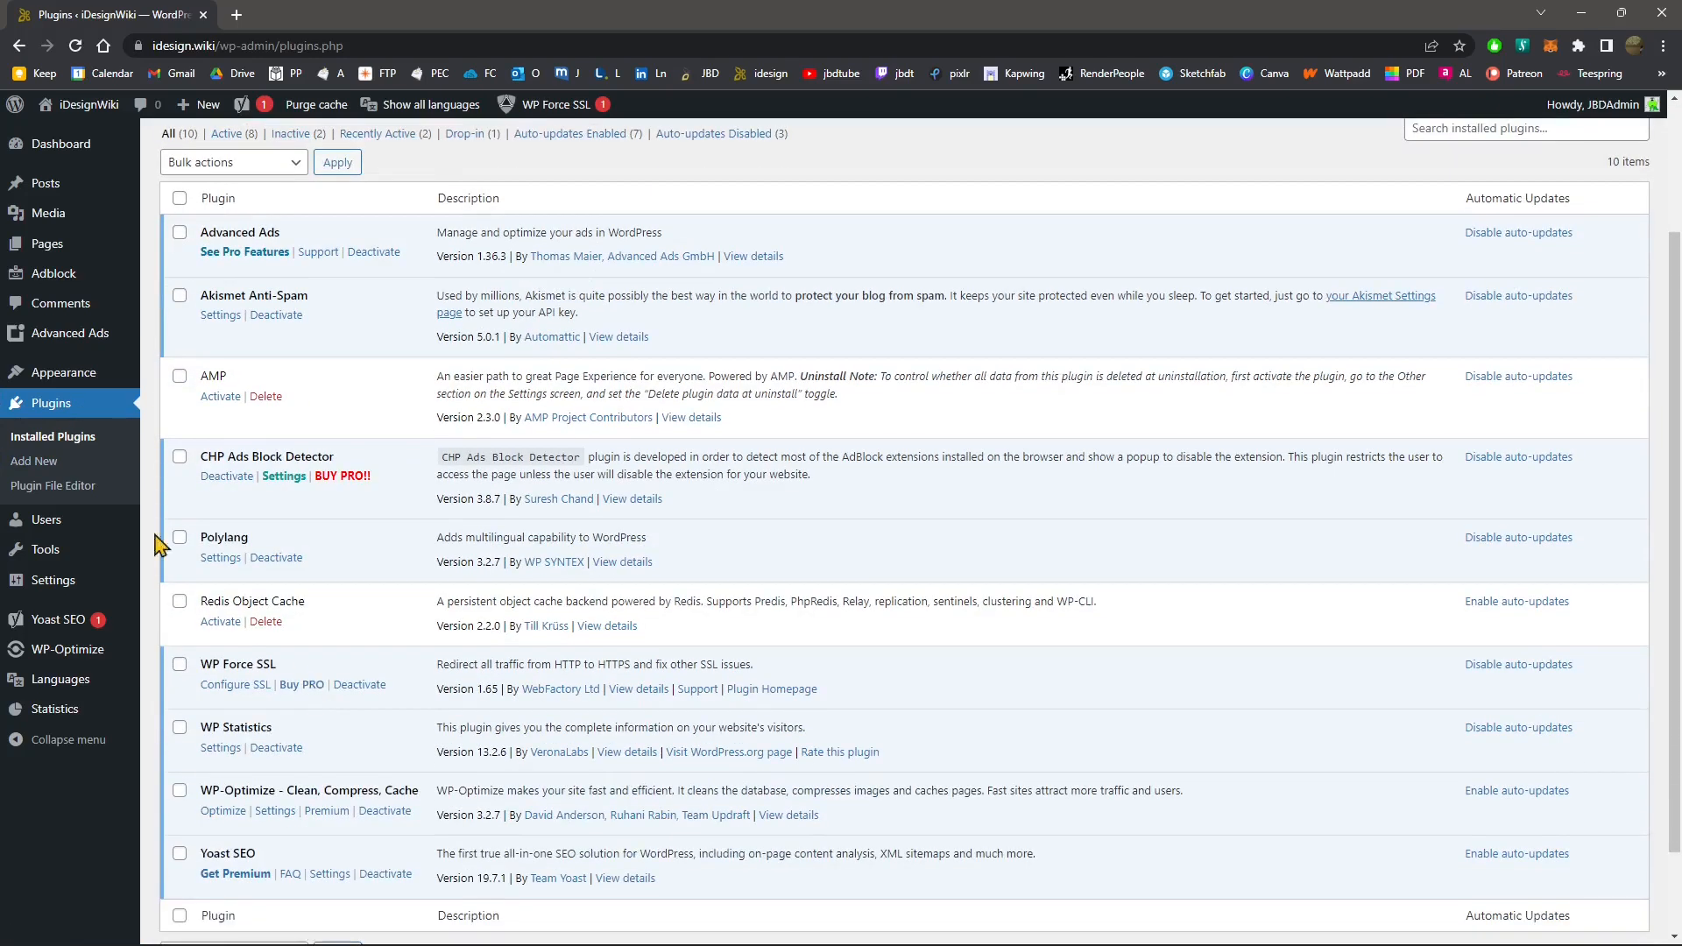
scroll(219, 534, down, 1)
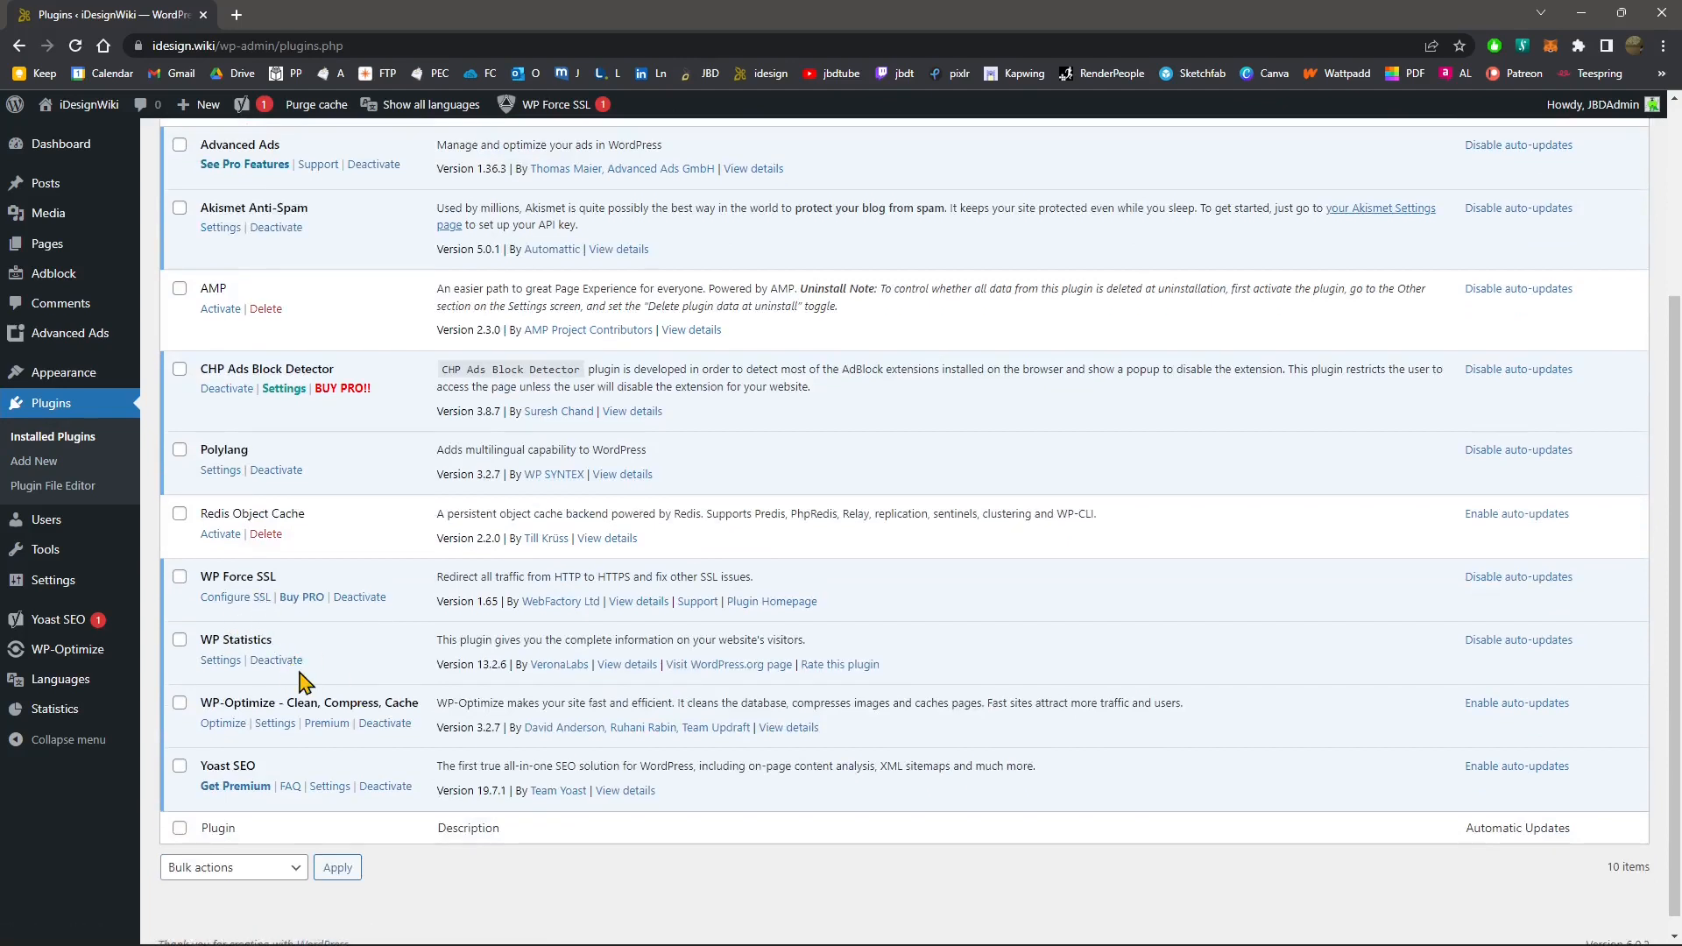
drag(199, 702, 392, 699)
click(370, 703)
click(384, 726)
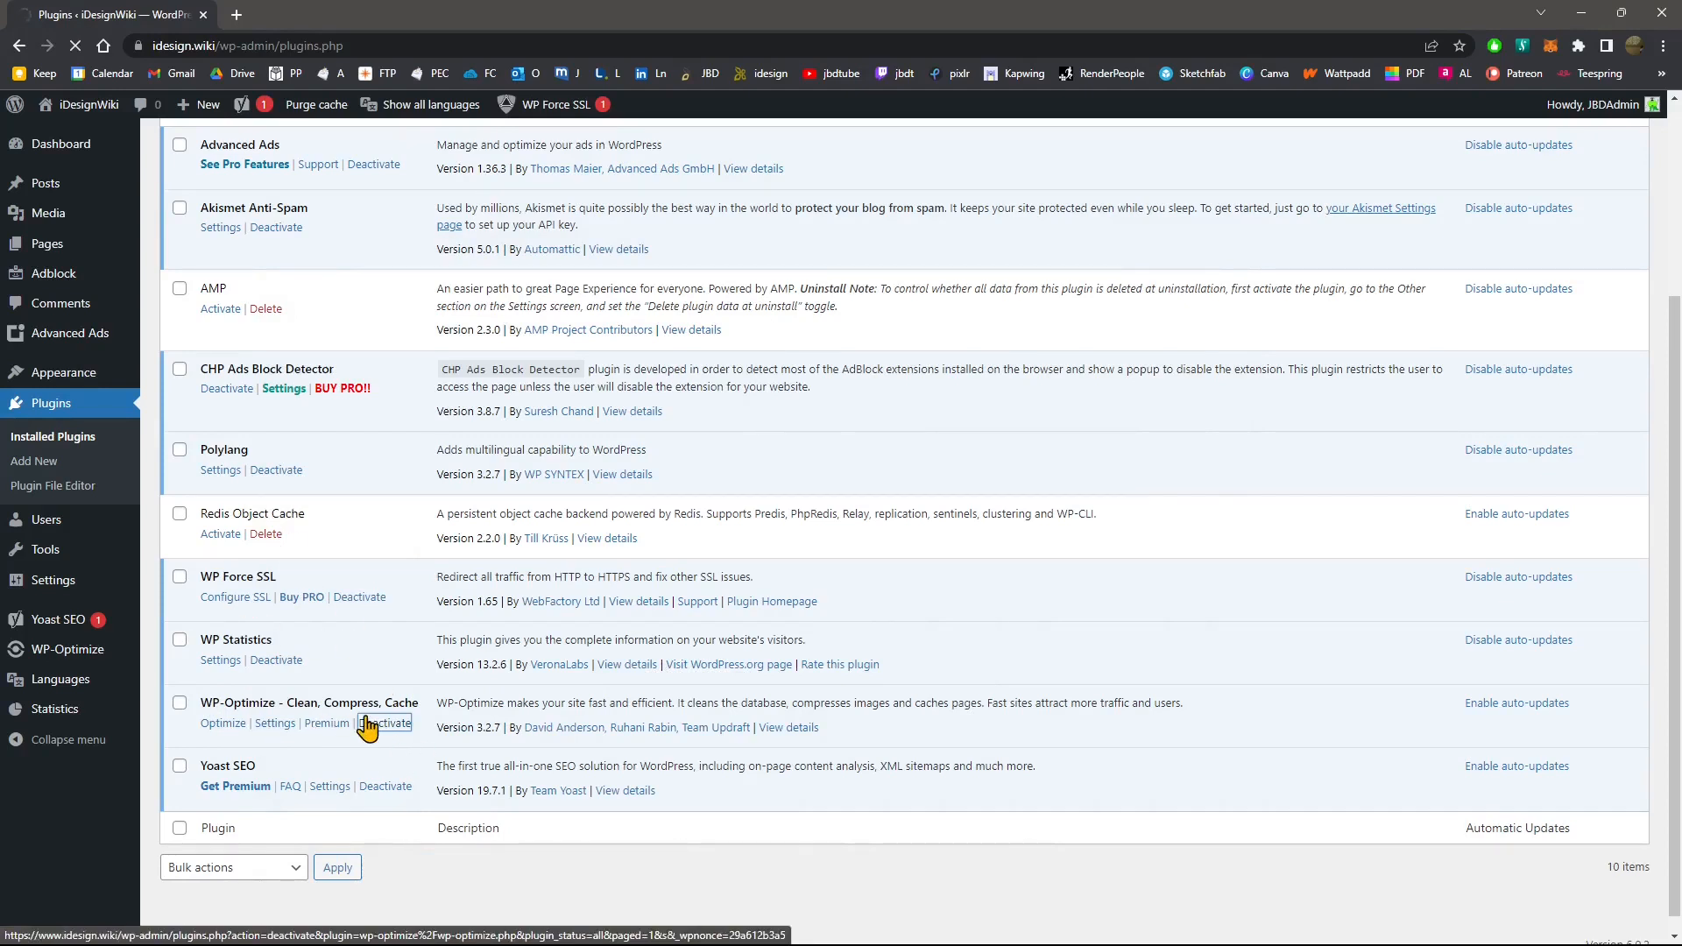
Step: Duplicate the WordPress browser tab and use the copy to search Google for seobility
right_click(167, 18)
click(213, 140)
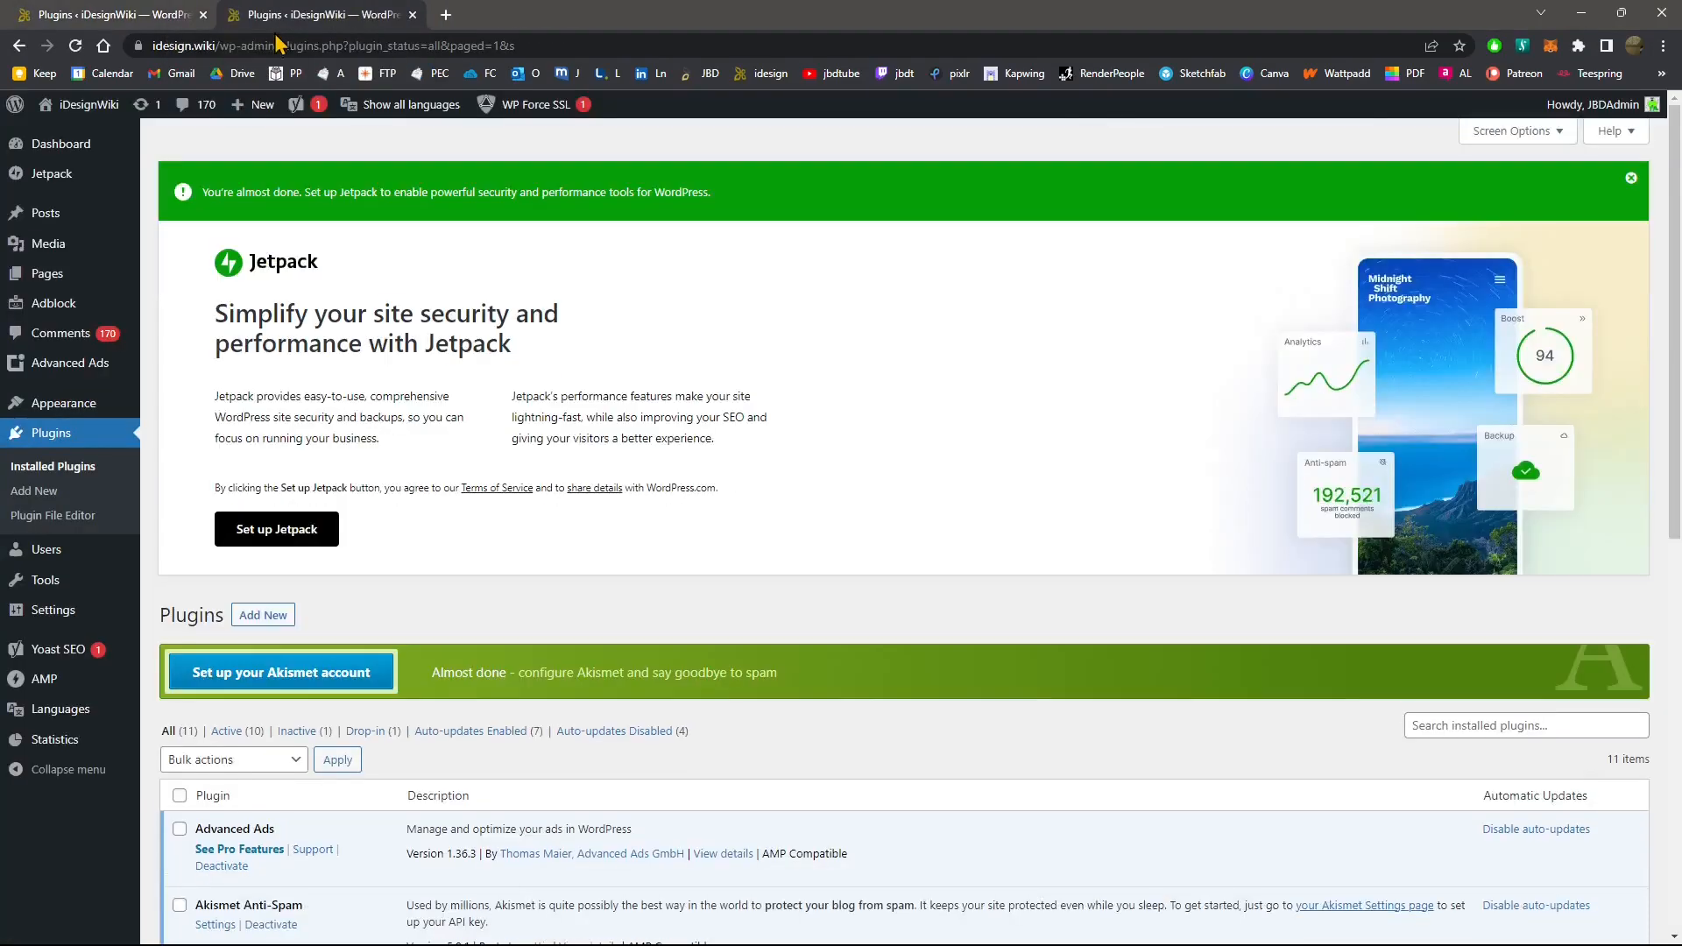
click(273, 46)
text(se)
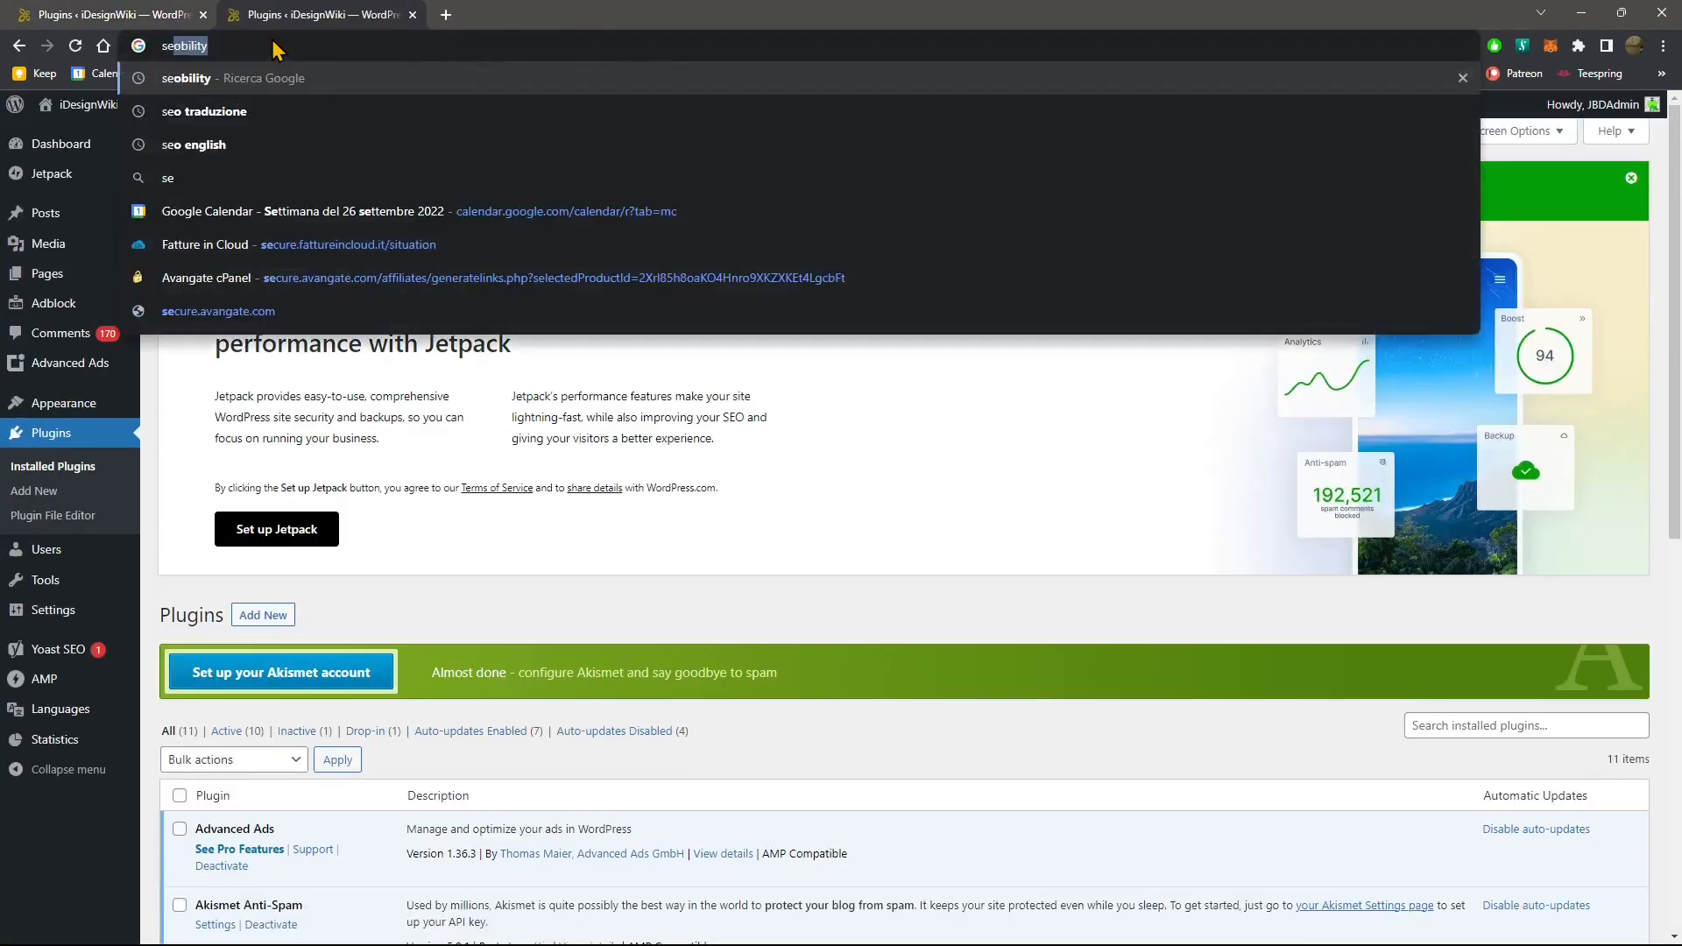
key(Return)
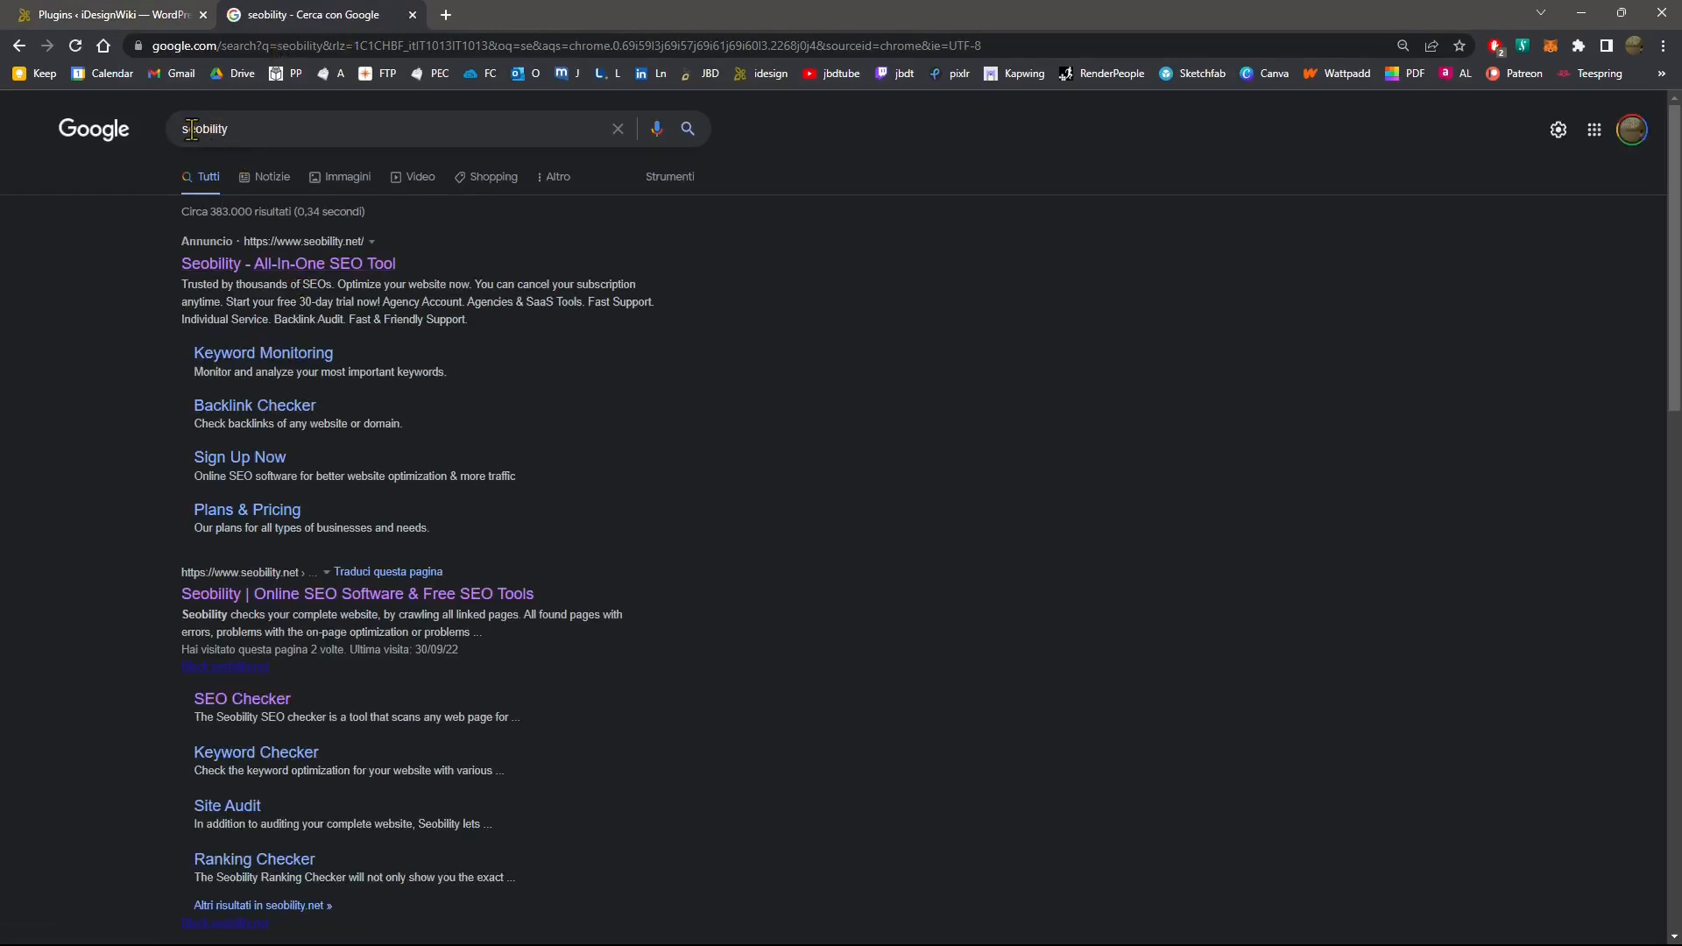
click(258, 596)
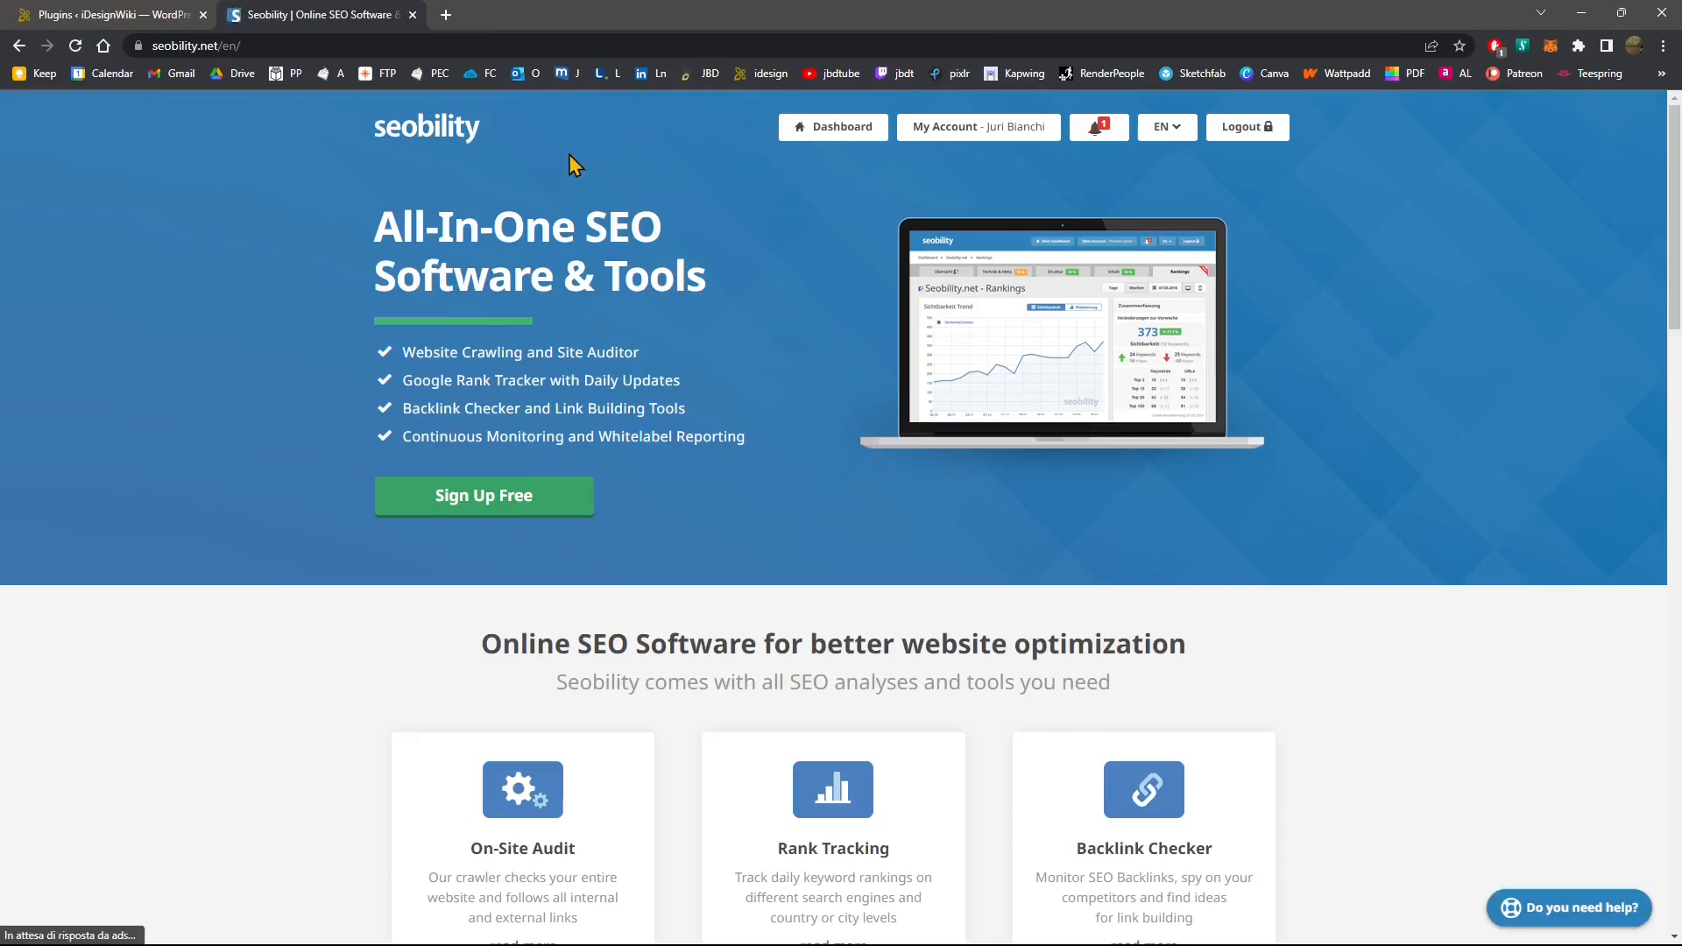
scroll(698, 480, down, 3)
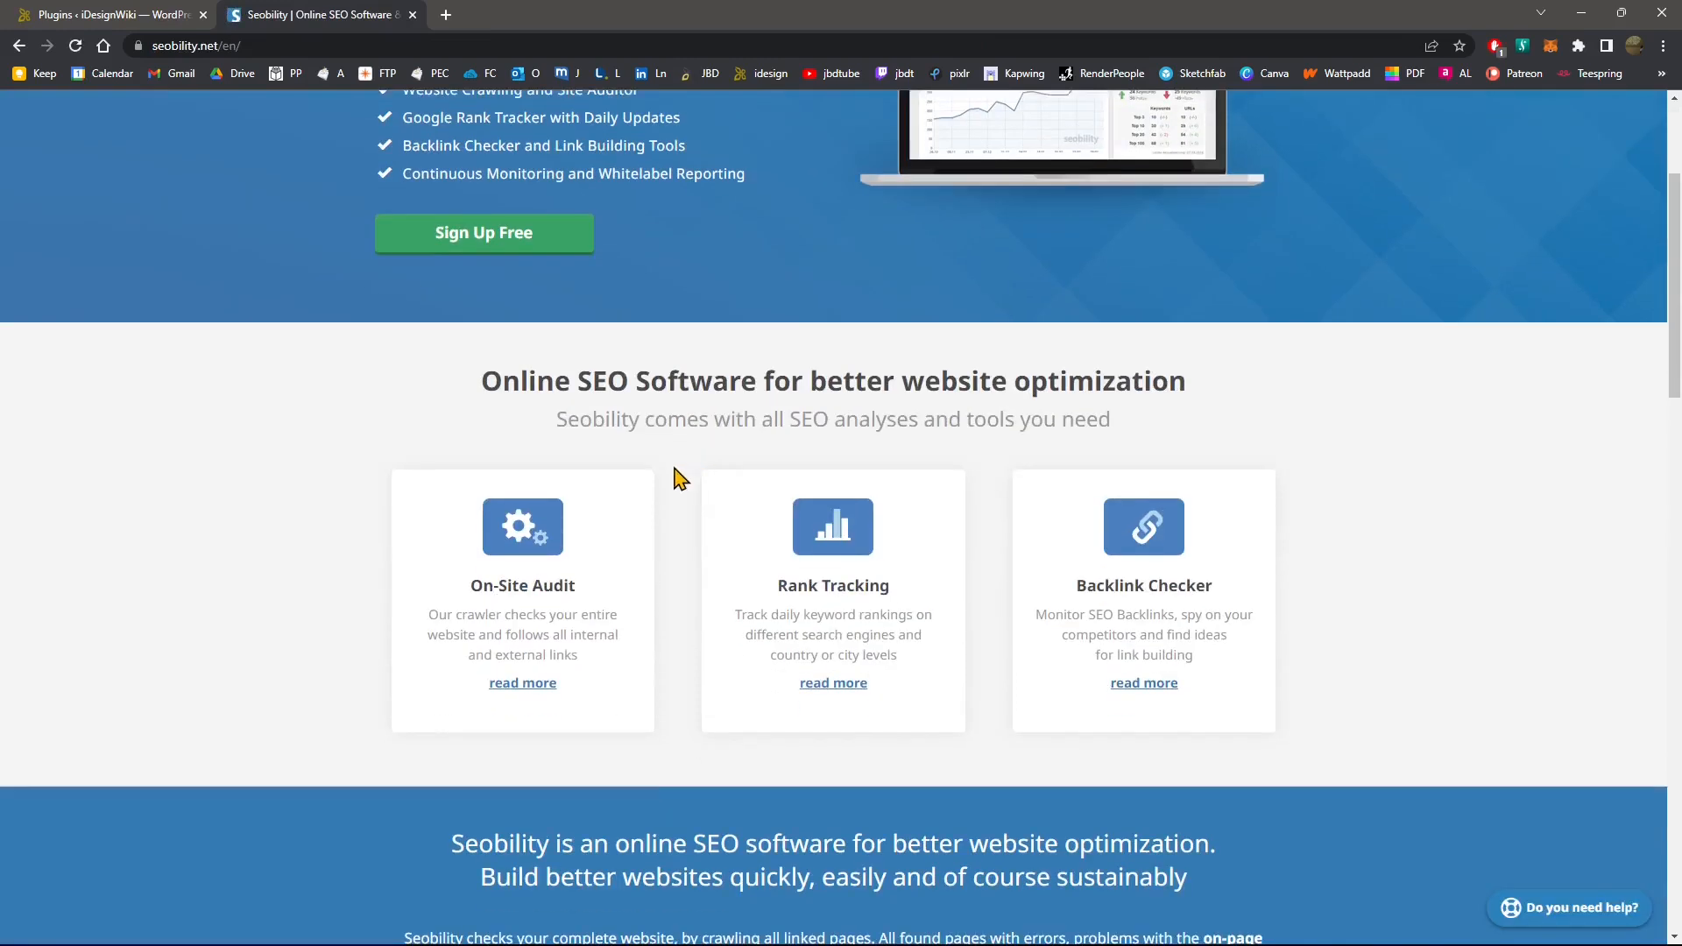
scroll(681, 480, up, 2)
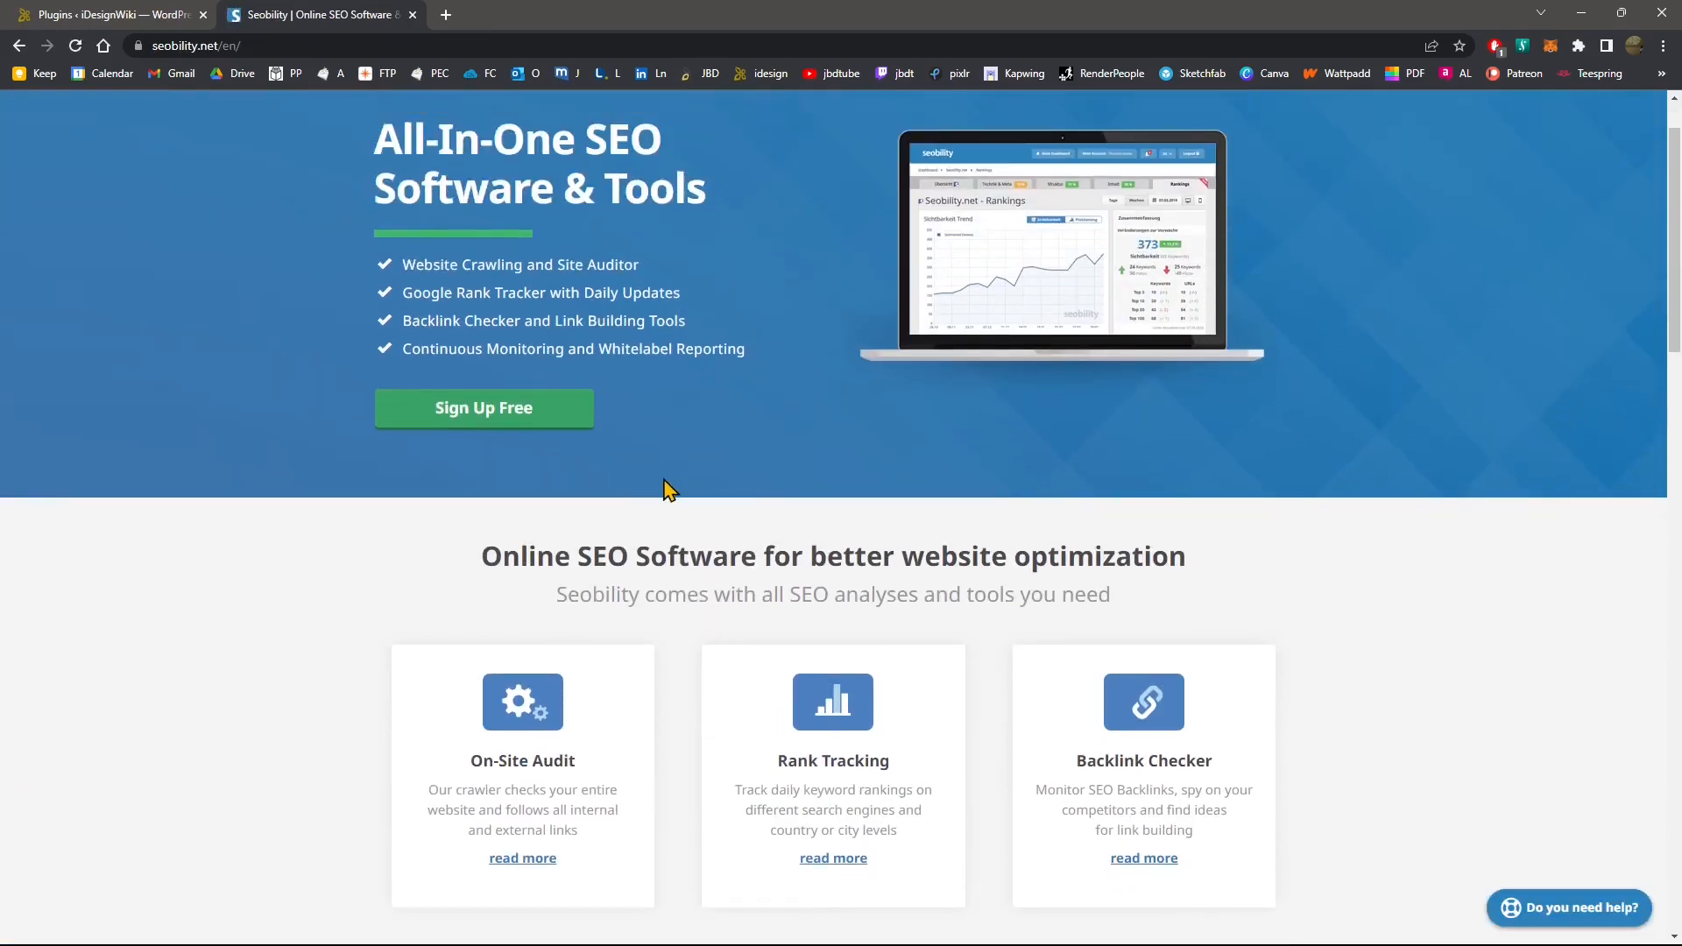
scroll(668, 489, up, 1)
key(alt+Left)
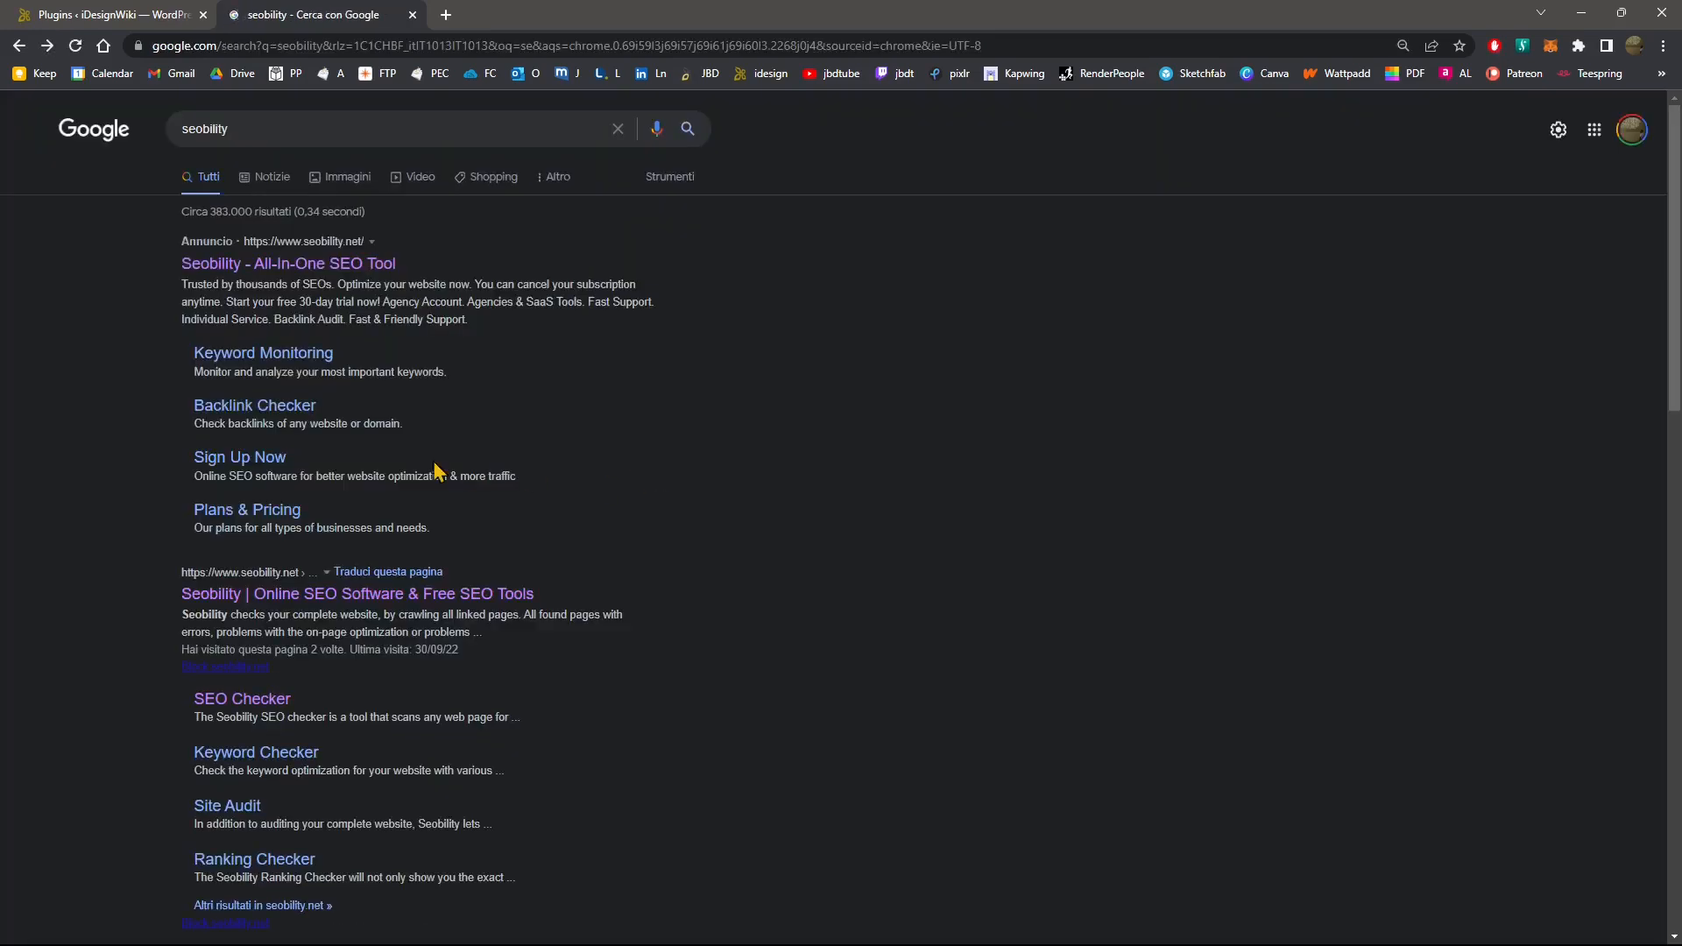
Step: Open Seobility's SEO Checker from the search results and analyze the website idesign.wiki
scroll(333, 529, down, 1)
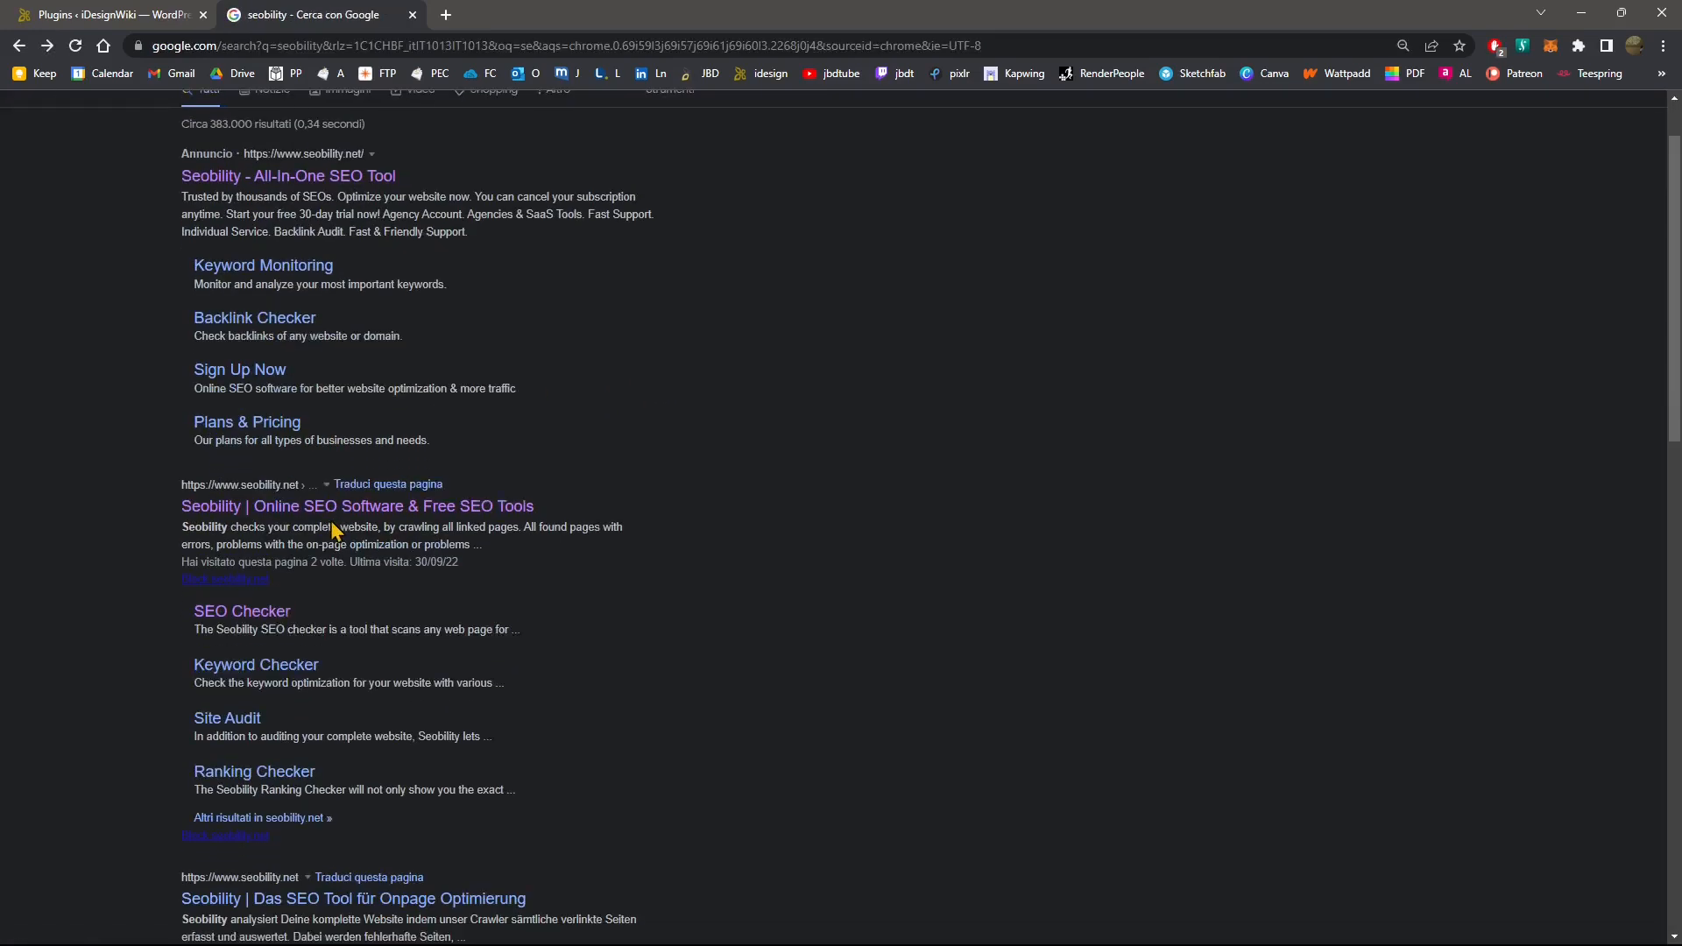
click(254, 624)
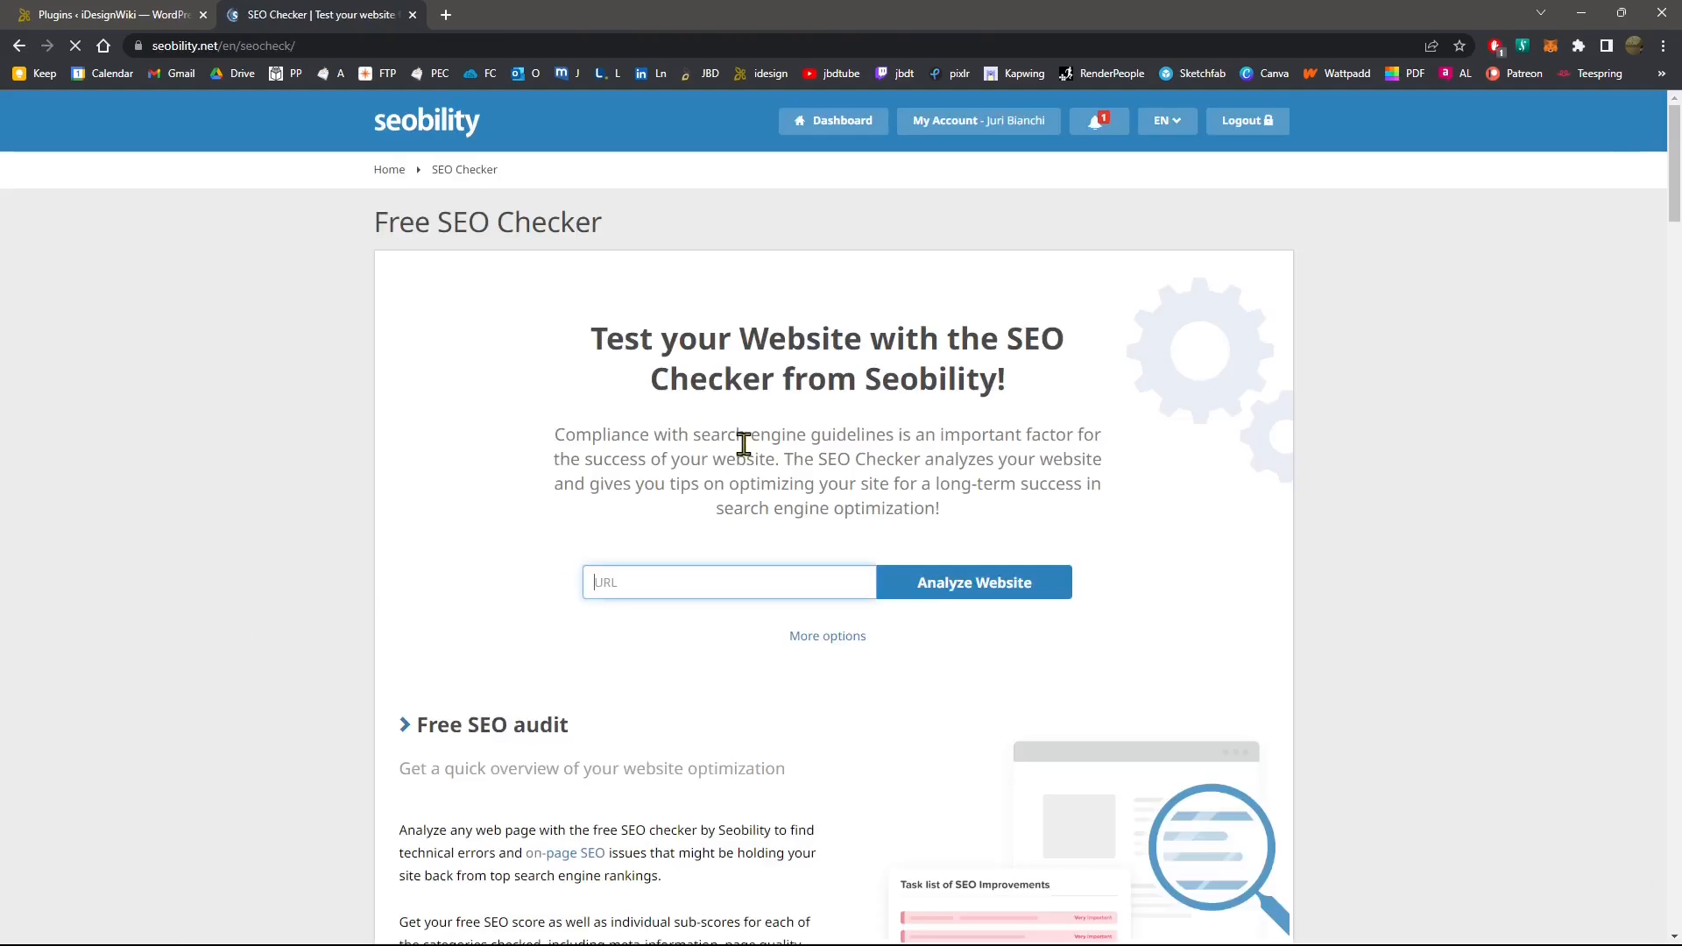
click(632, 582)
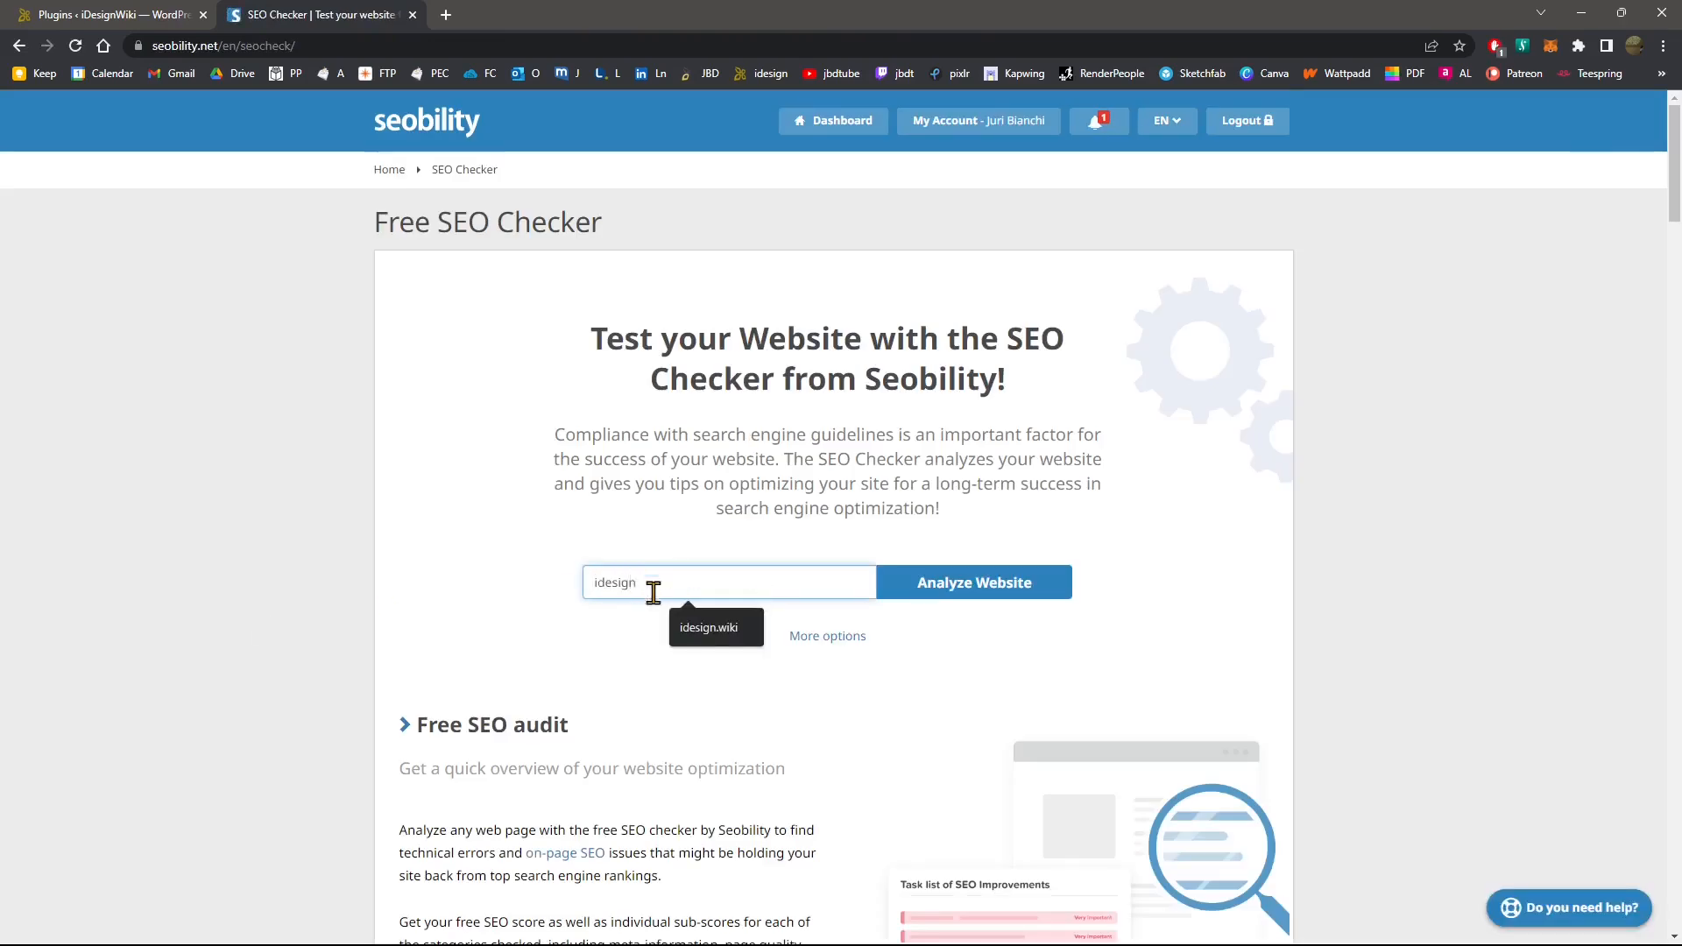
click(674, 618)
click(938, 589)
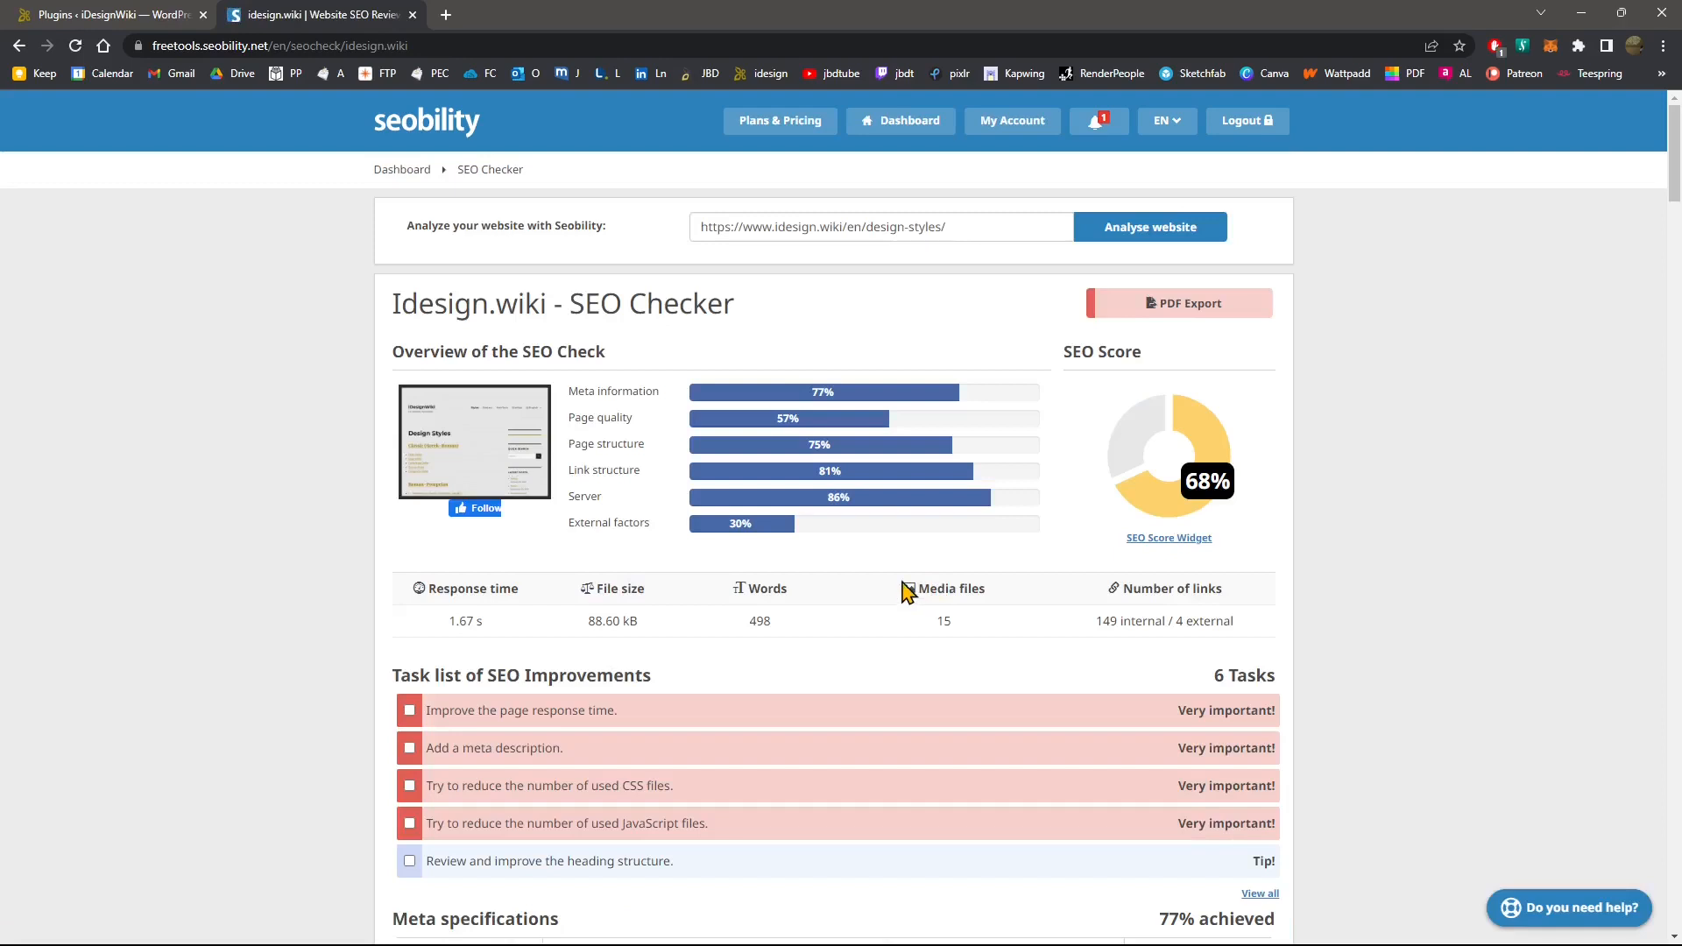
Step: Review the SEO score and check overview for idesign.wiki, and check WP-Optimize's status in the WordPress plugin list
scroll(907, 592, down, 1)
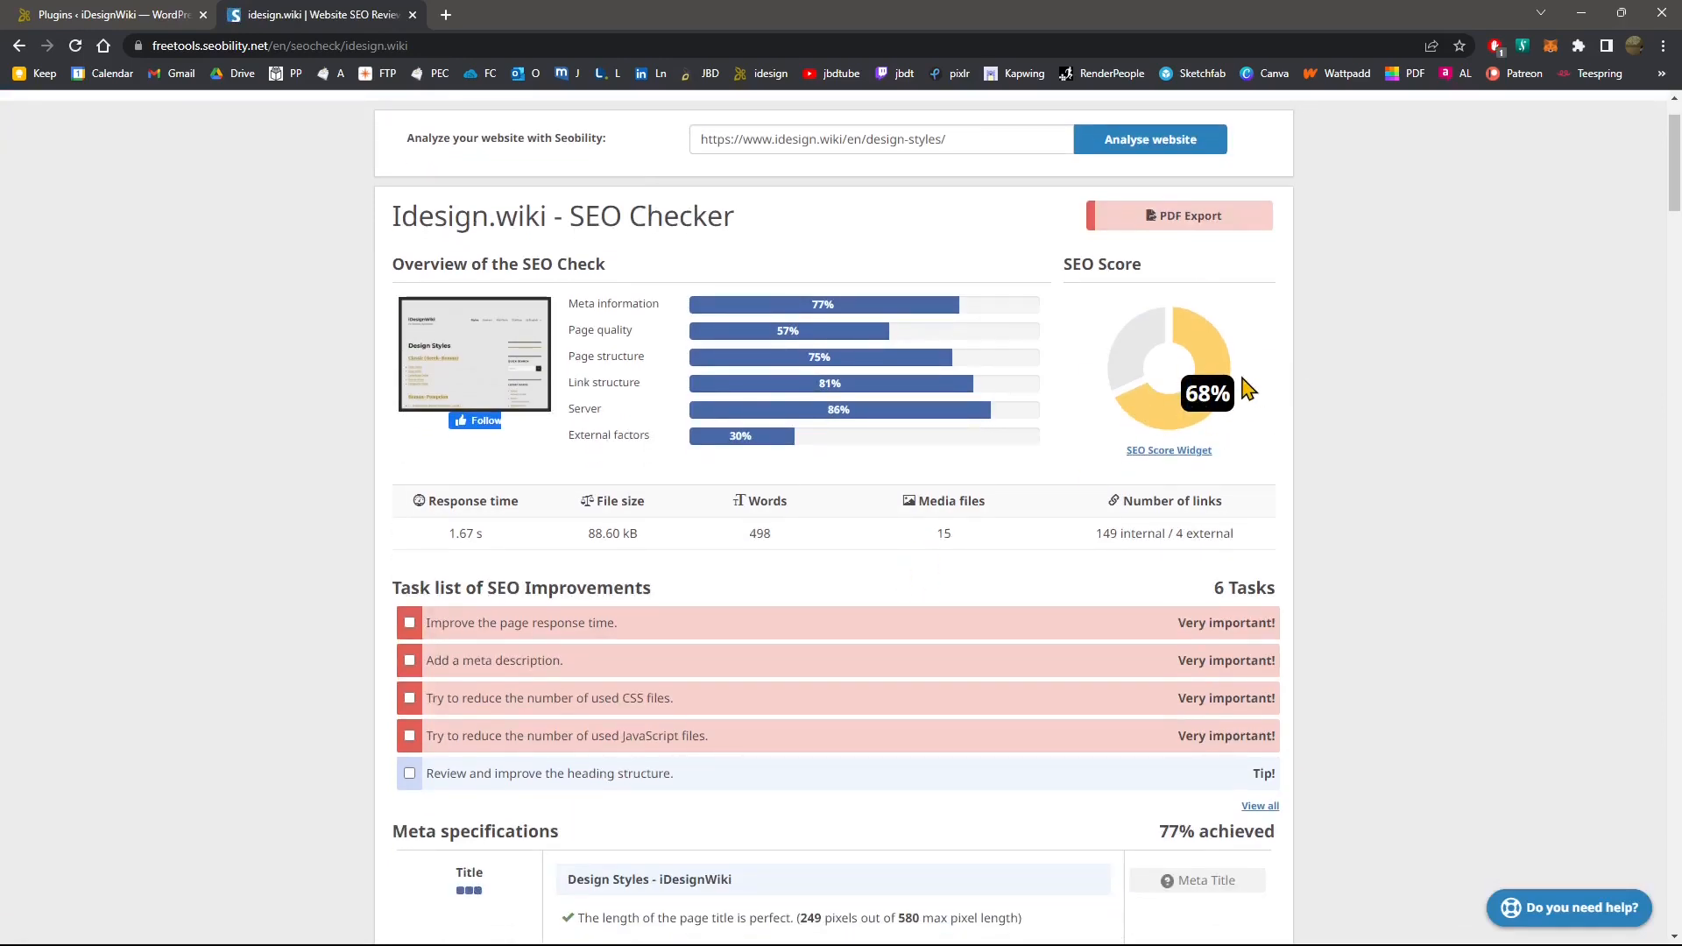
click(131, 14)
scroll(497, 455, down, 4)
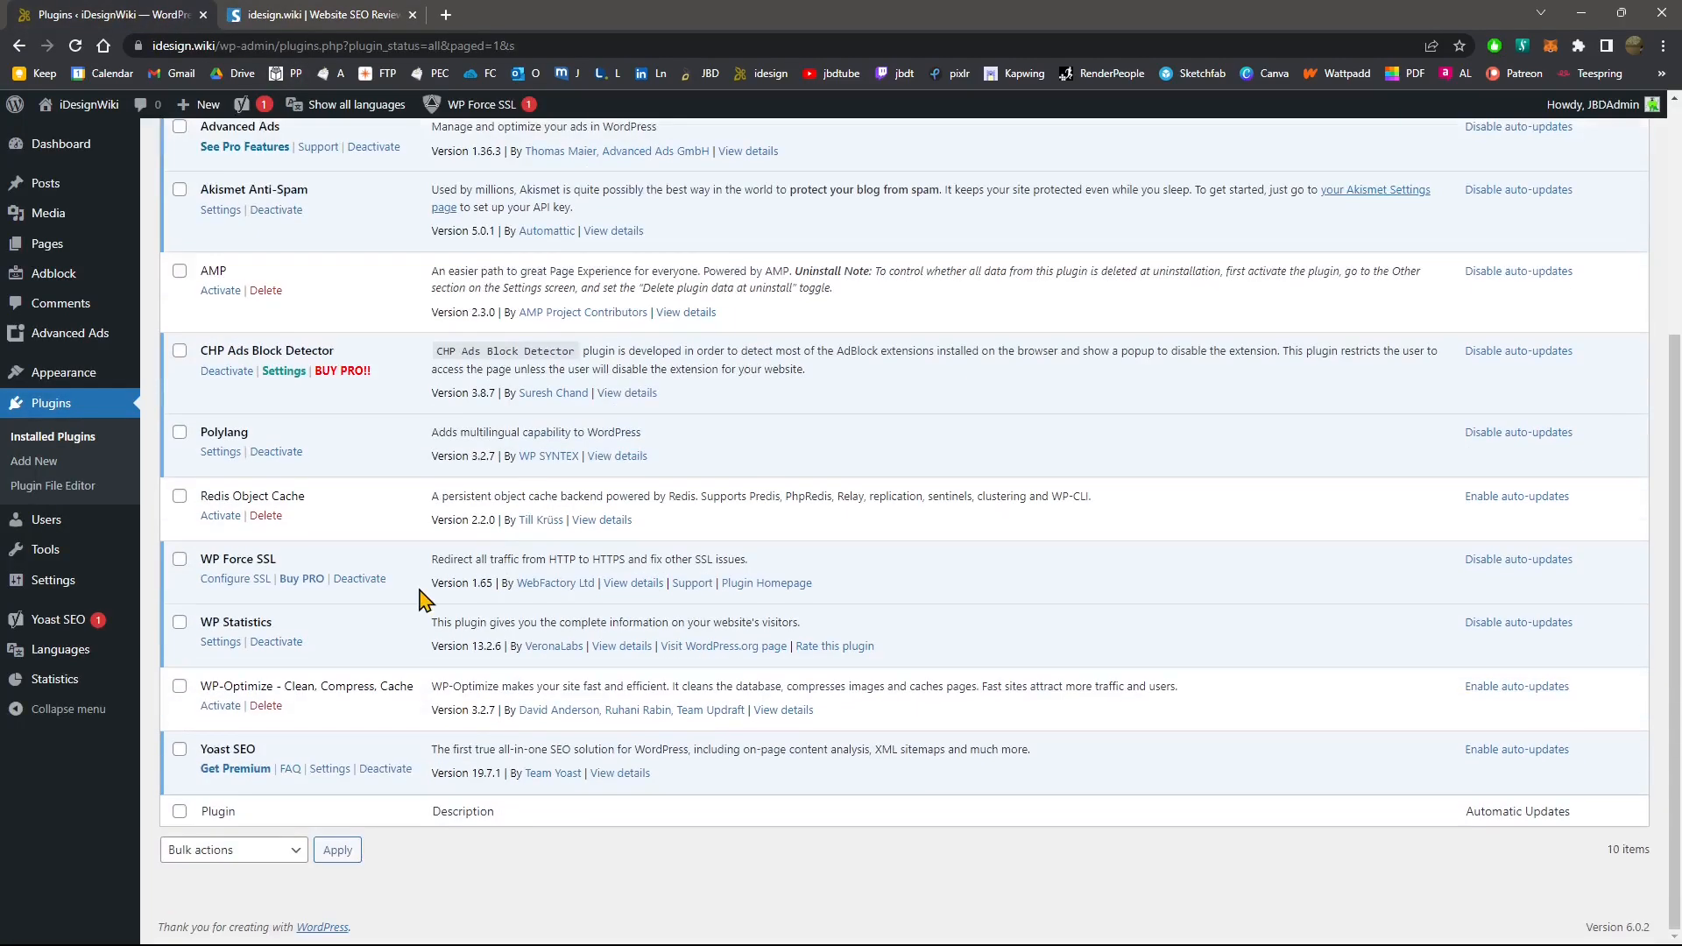
click(331, 14)
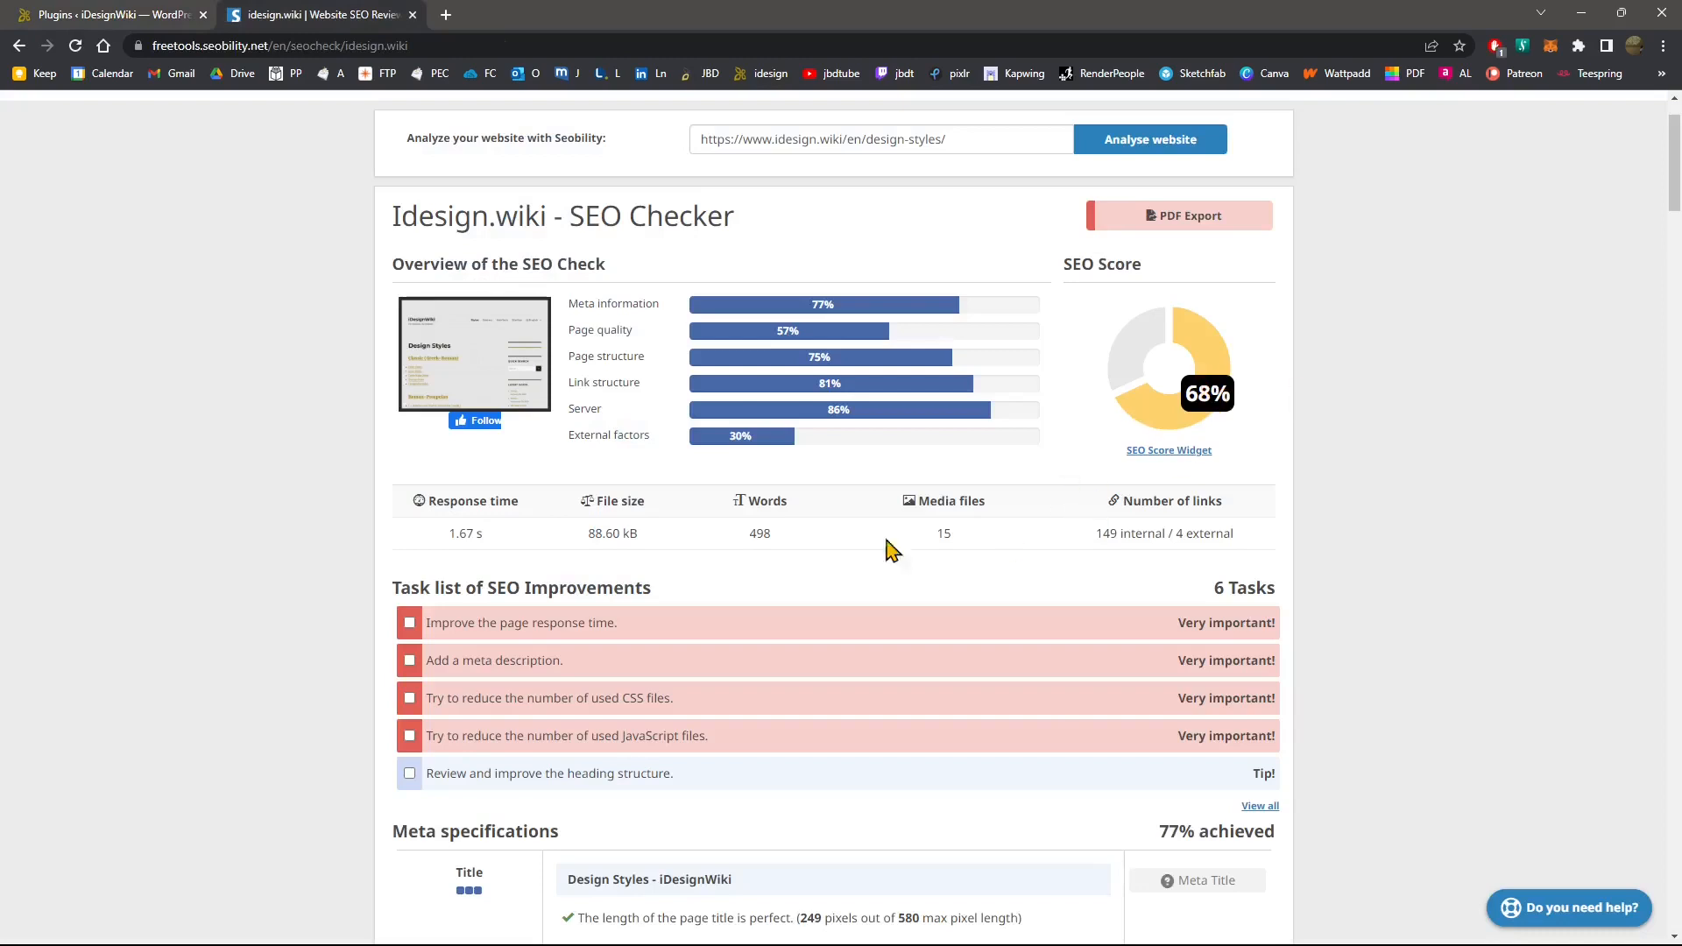
scroll(639, 289, up, 1)
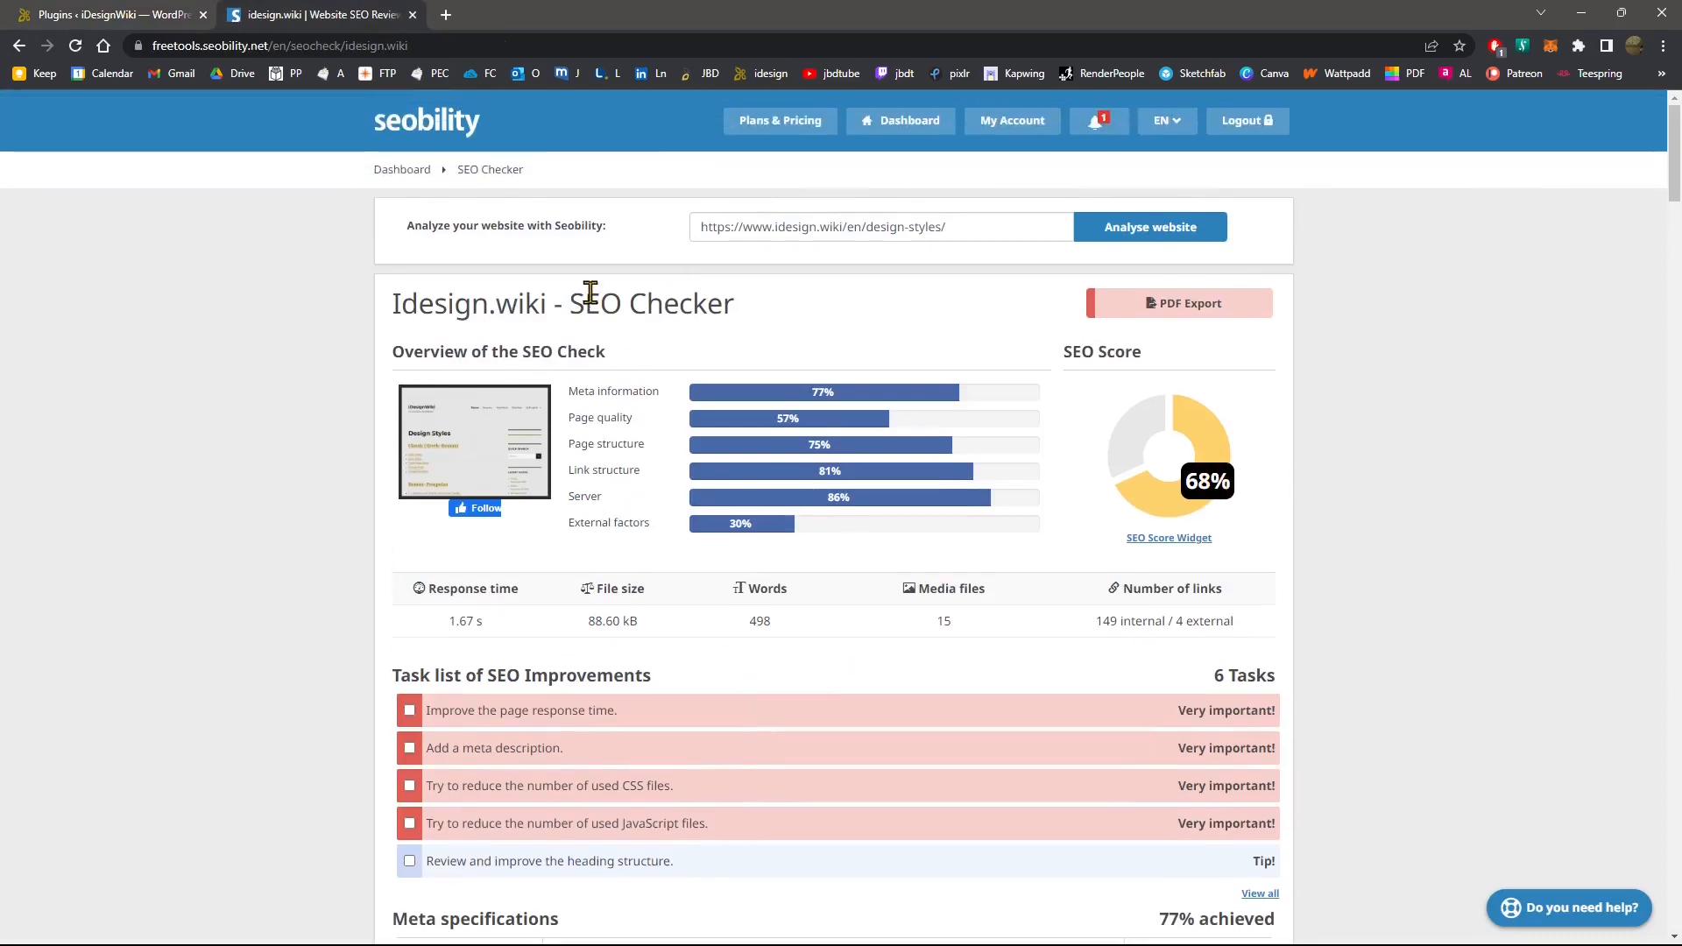
Step: Return to the WordPress admin and open the page for adding new plugins
click(111, 20)
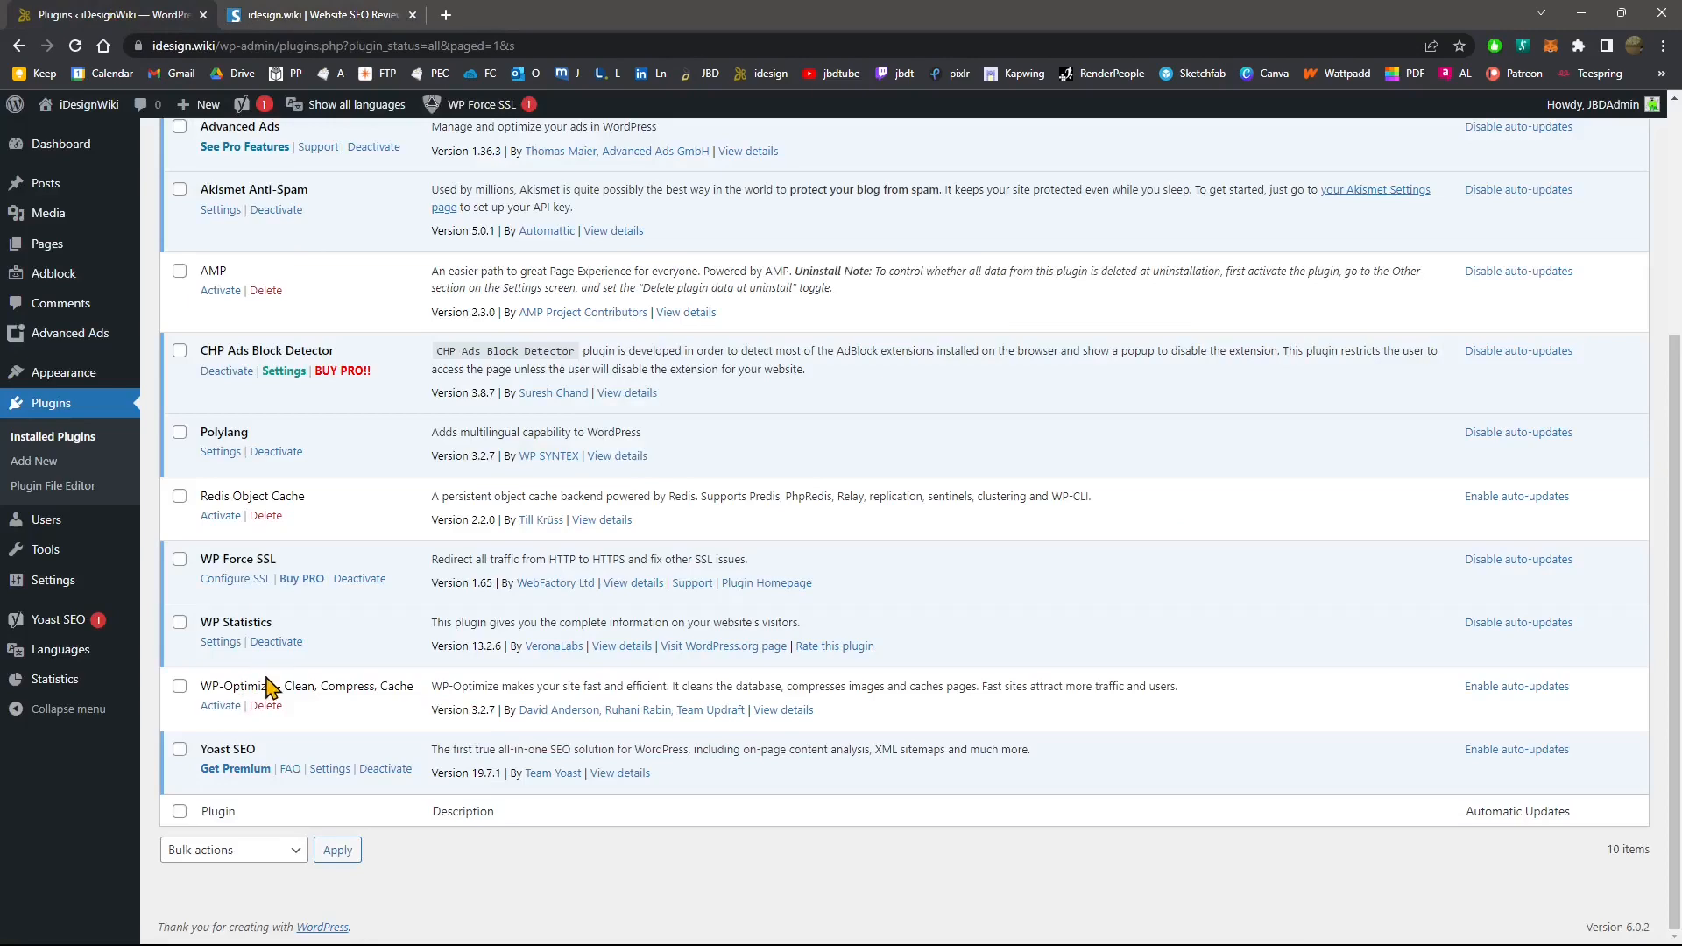
scroll(820, 644, up, 5)
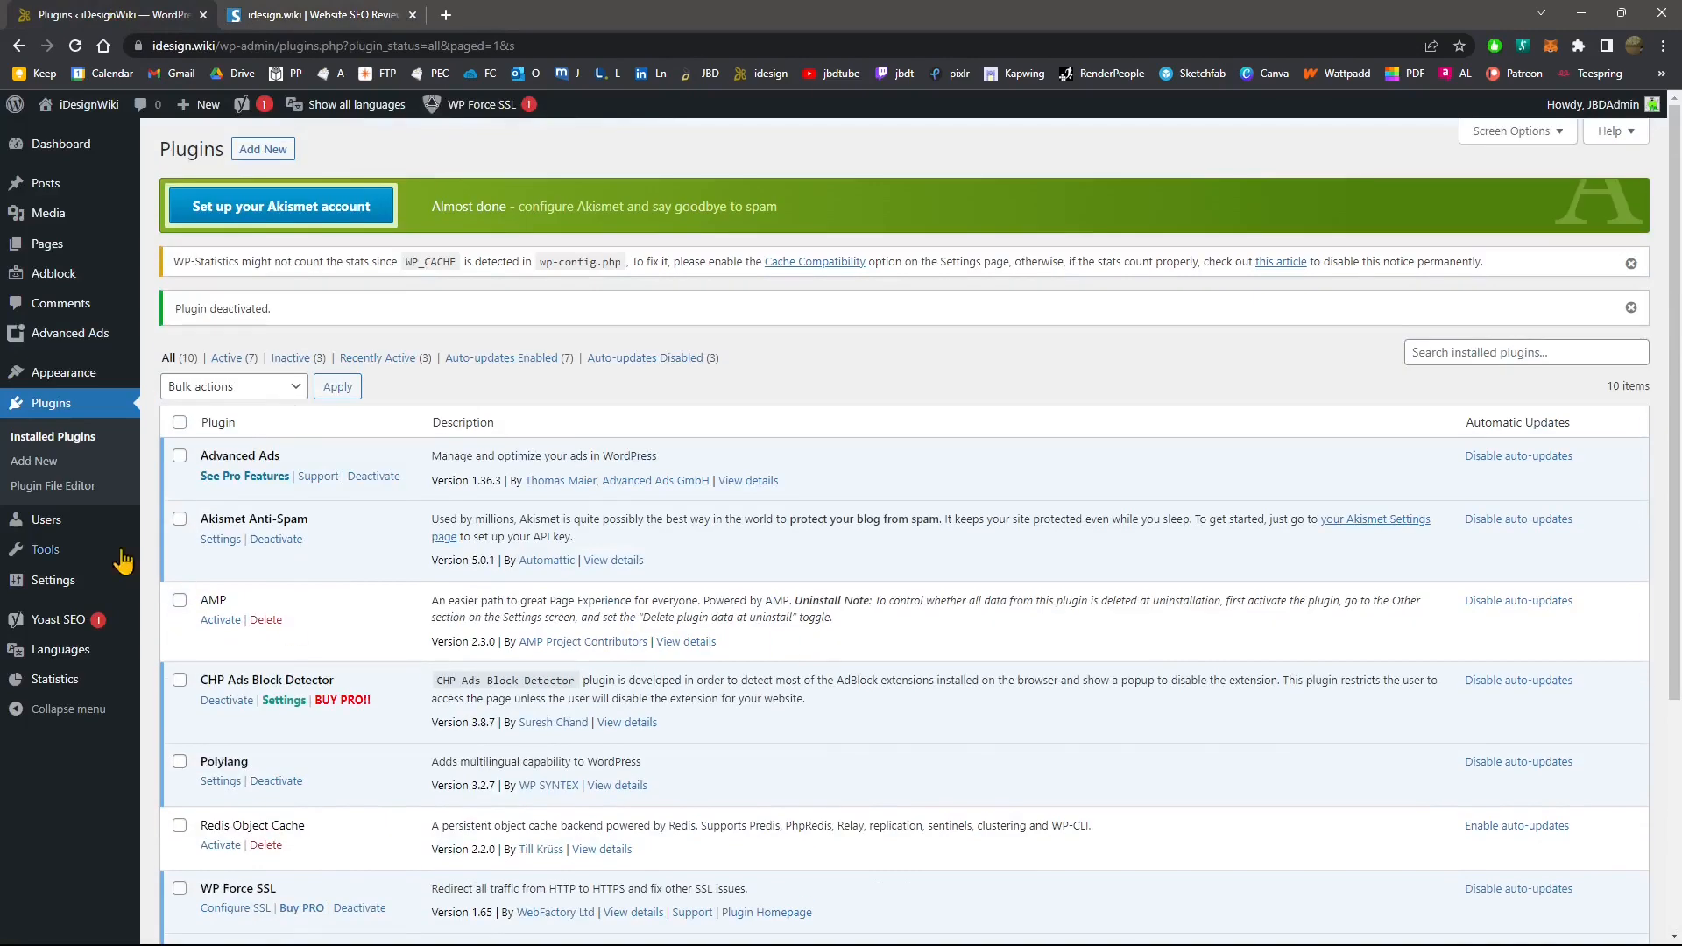
click(47, 465)
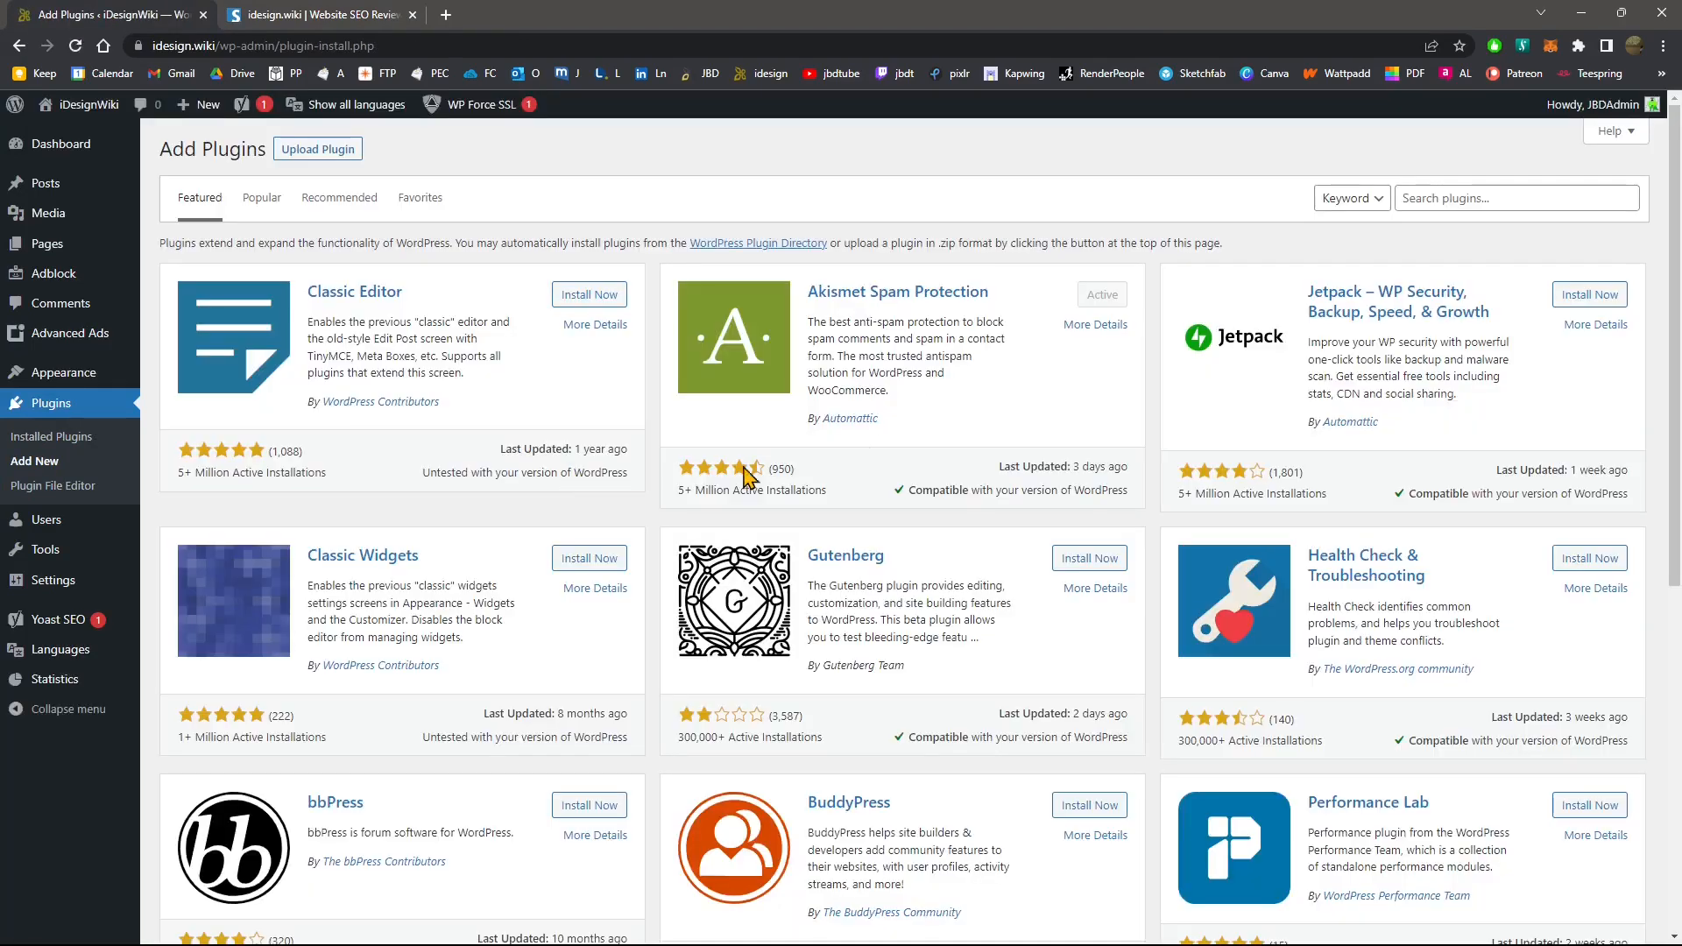
click(1468, 198)
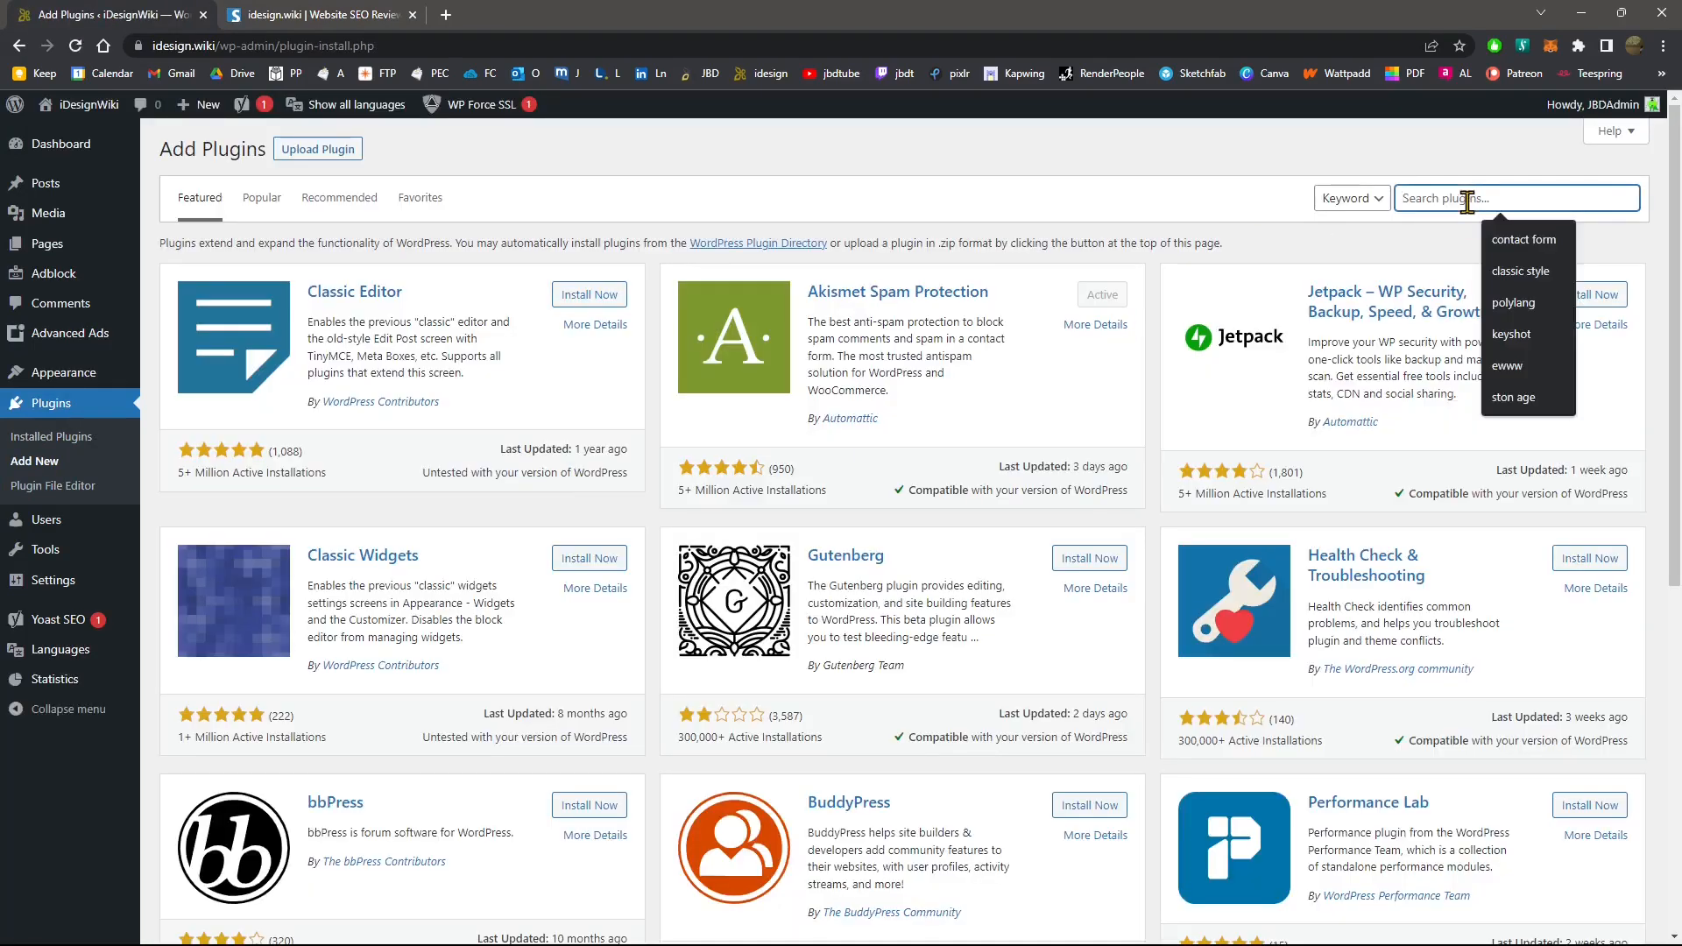
Step: Examine the task list of SEO improvements in the Seobility report for idesign.wiki
click(325, 15)
scroll(670, 451, down, 2)
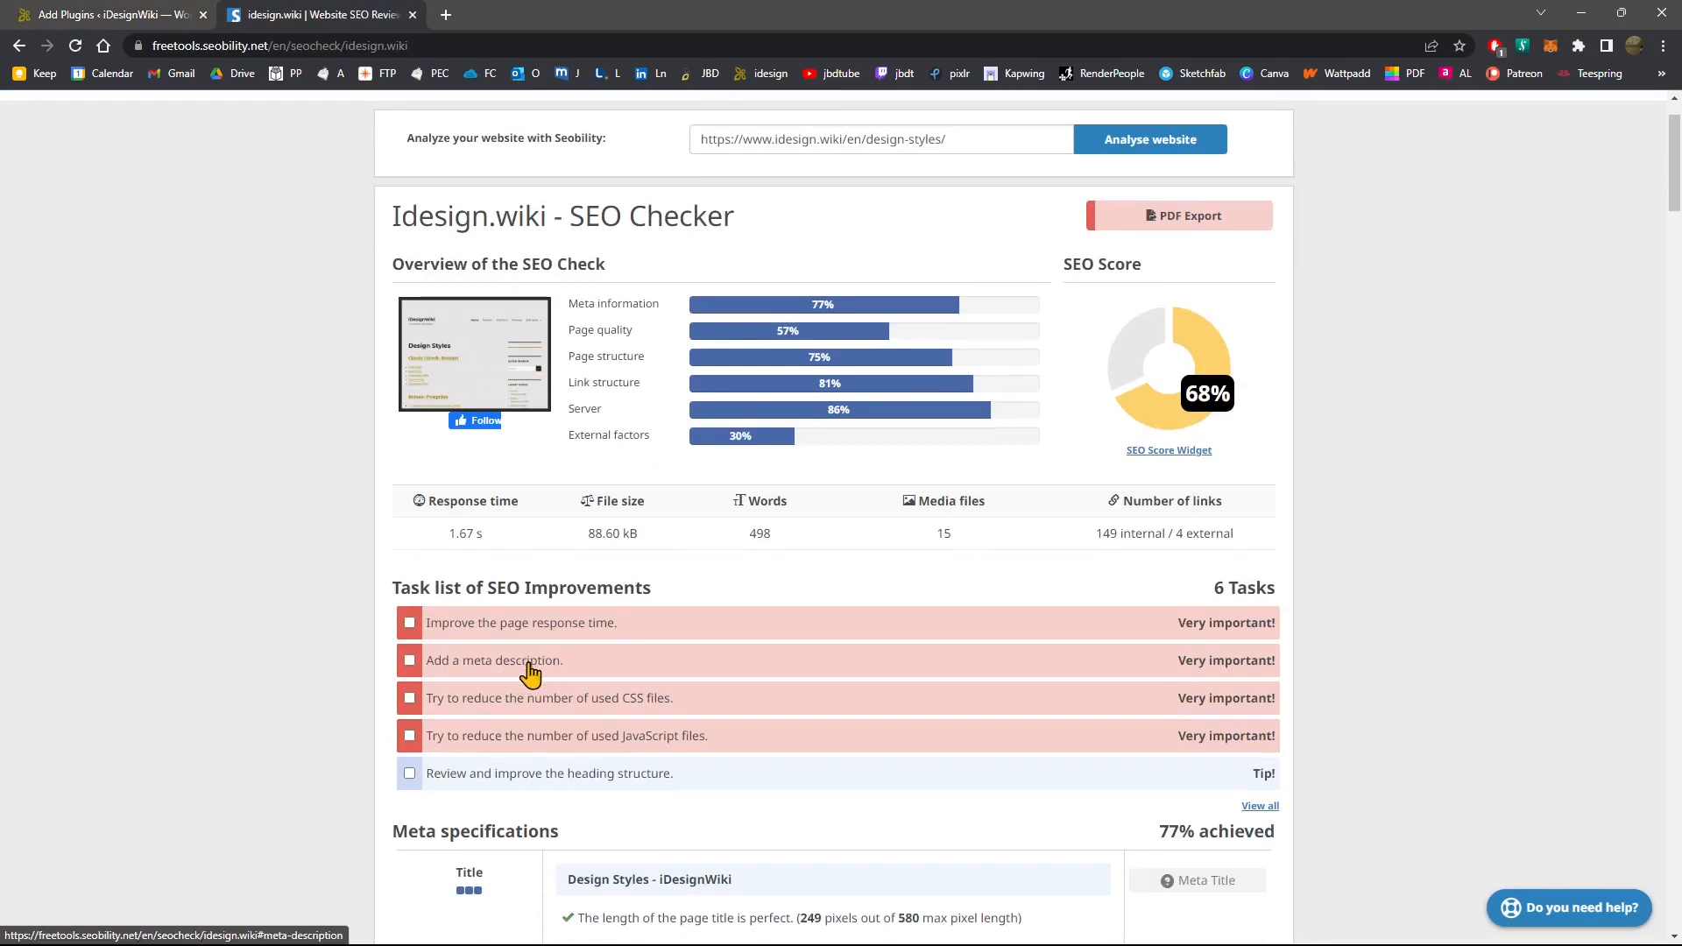
scroll(531, 673, down, 1)
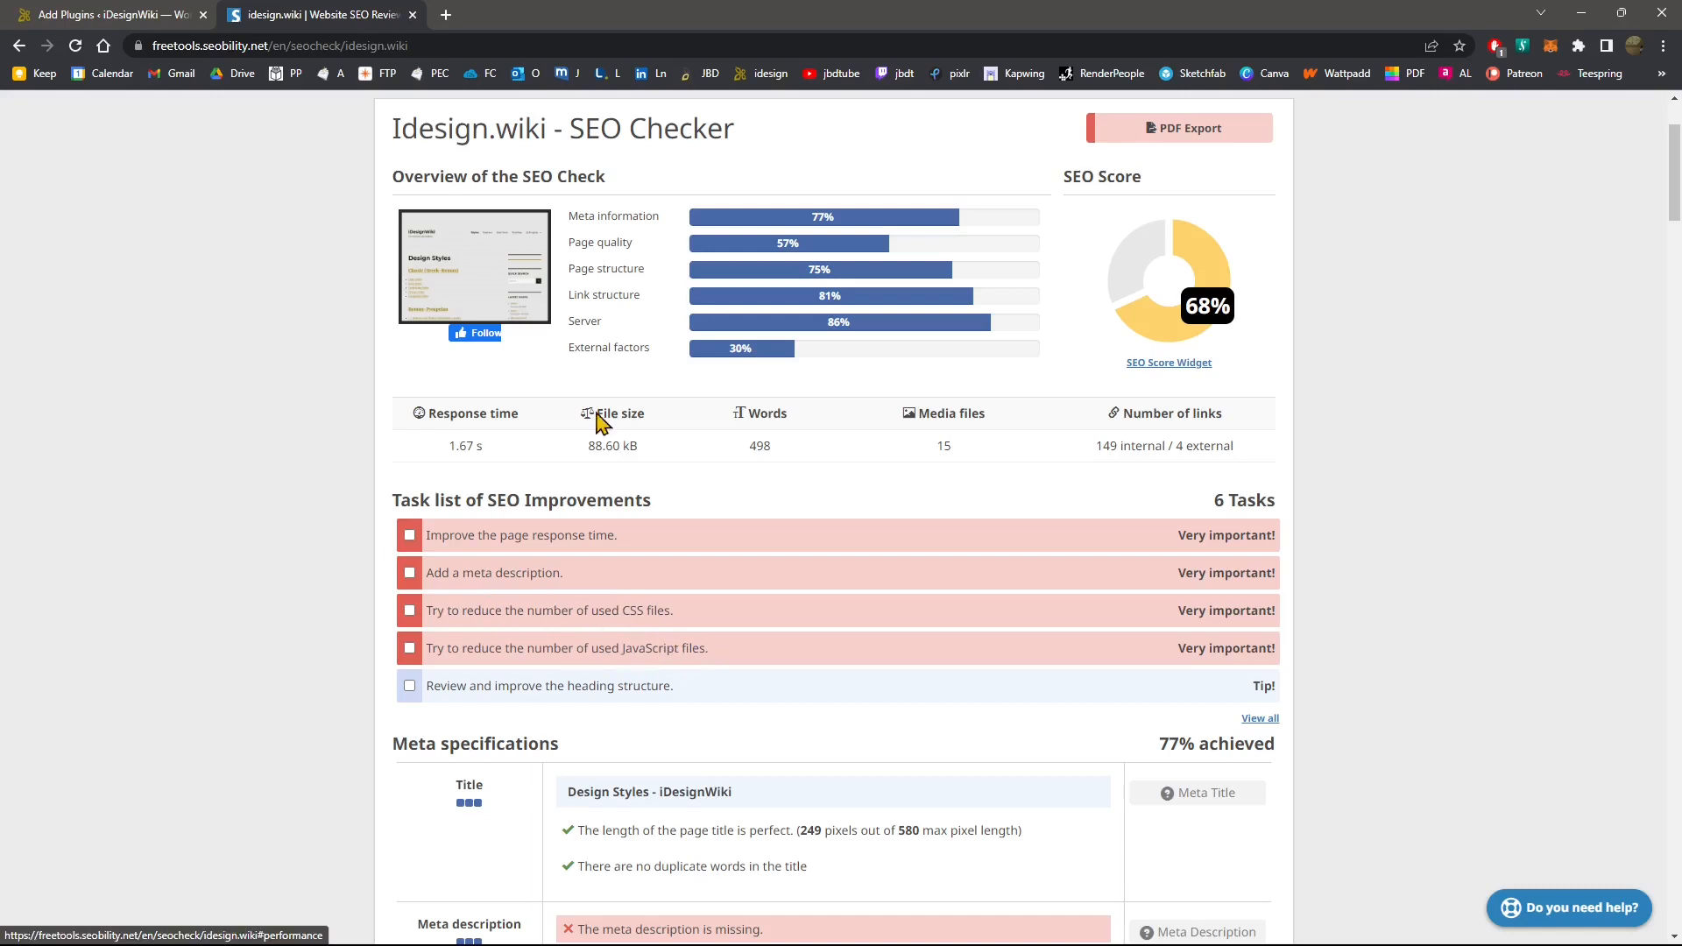
scroll(450, 534, up, 2)
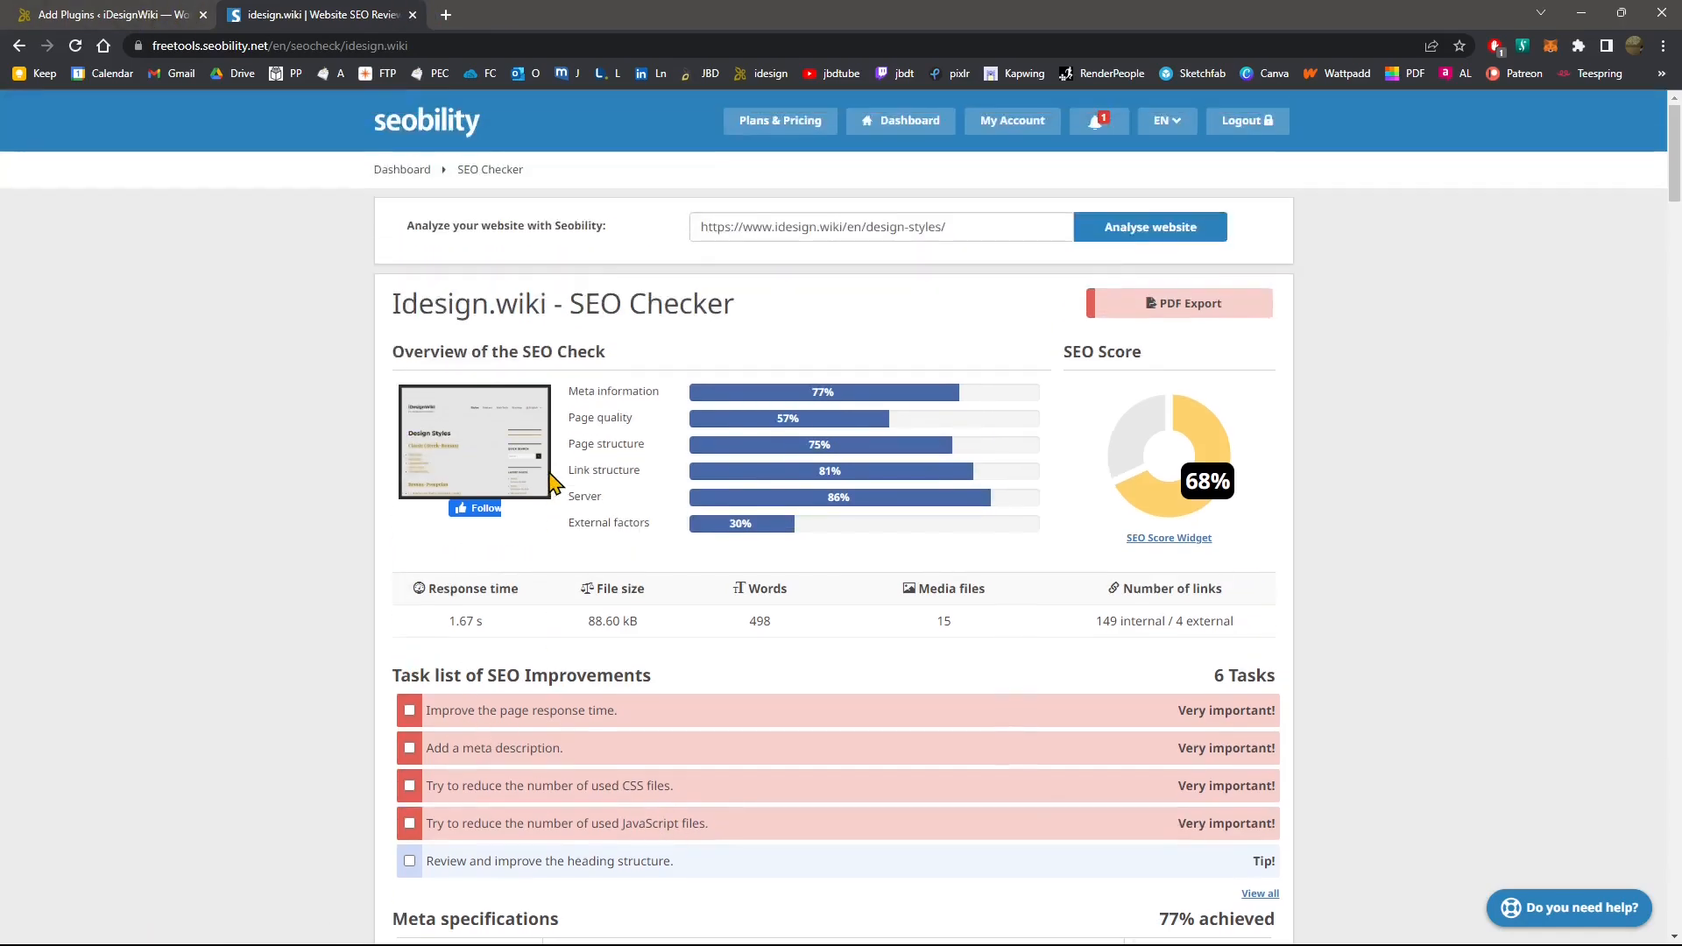
scroll(552, 480, down, 1)
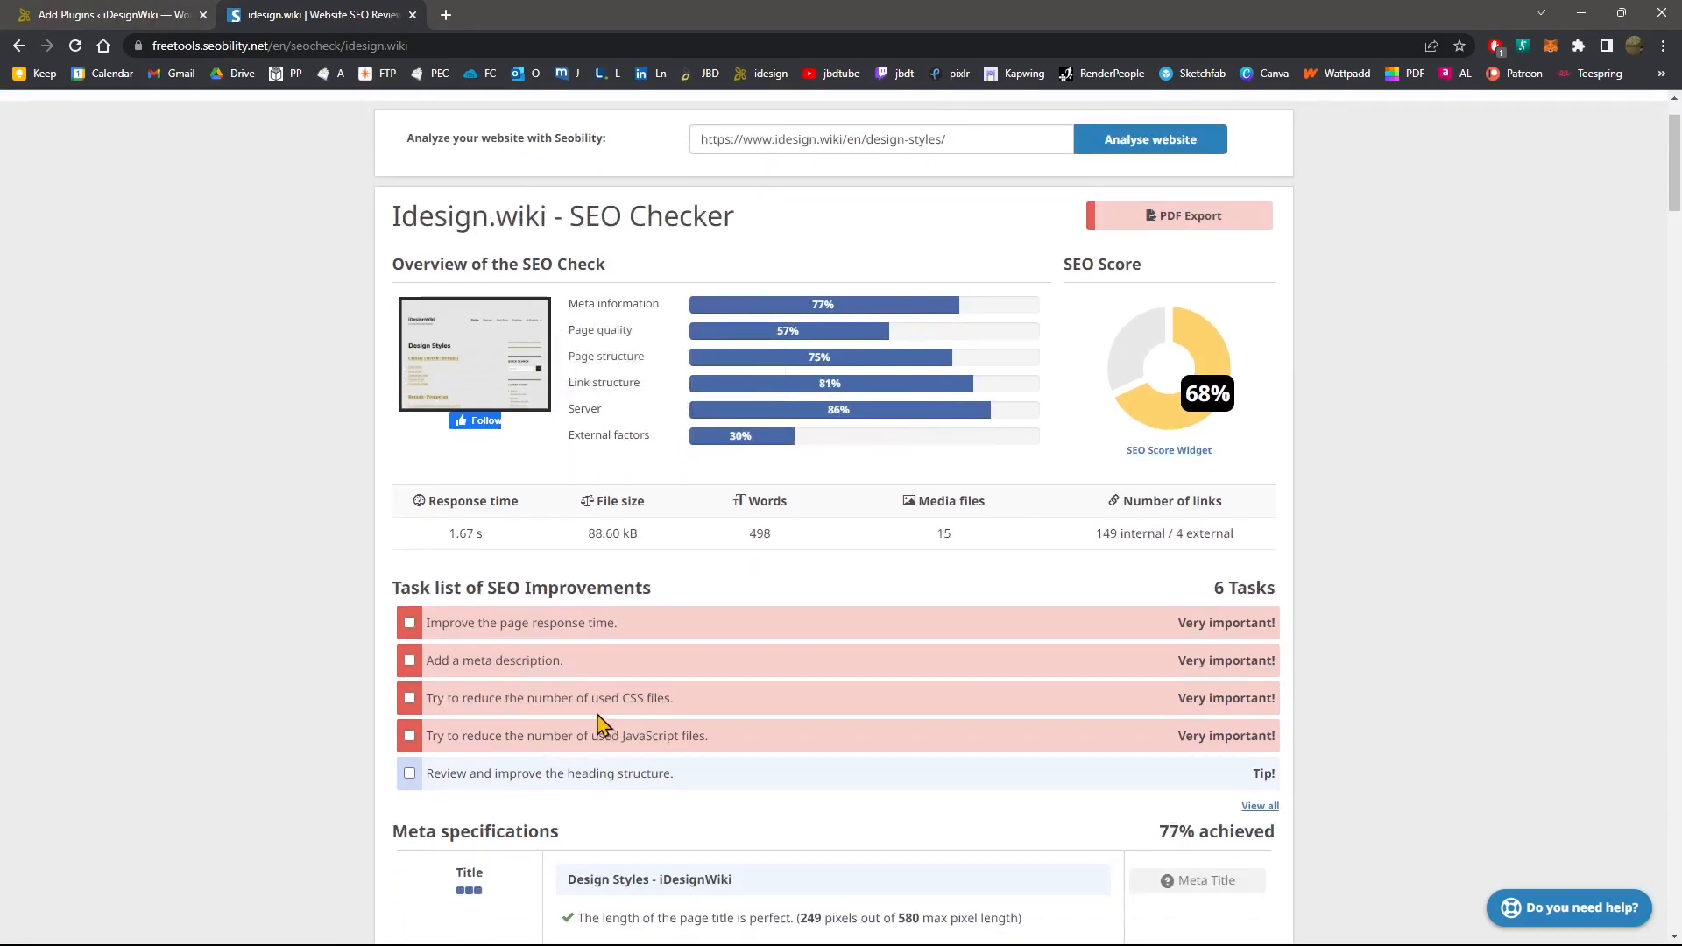
Step: Switch back to WordPress and search the plugin directory for "css javascript speed"
click(74, 21)
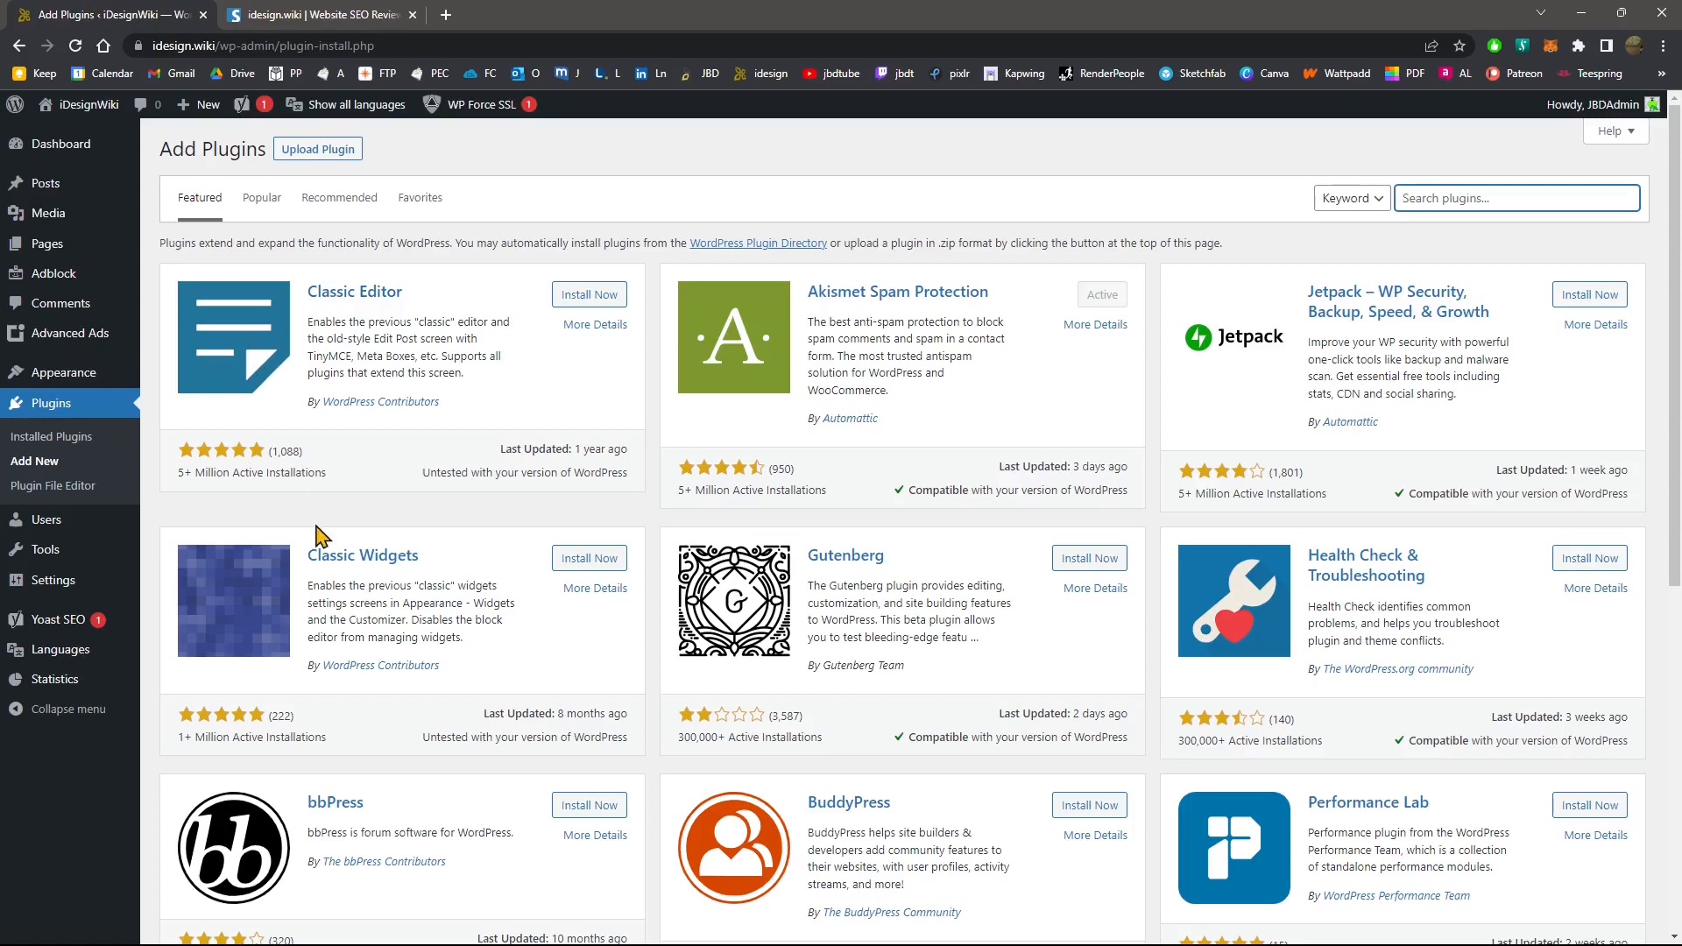
click(1431, 198)
text(css javasc)
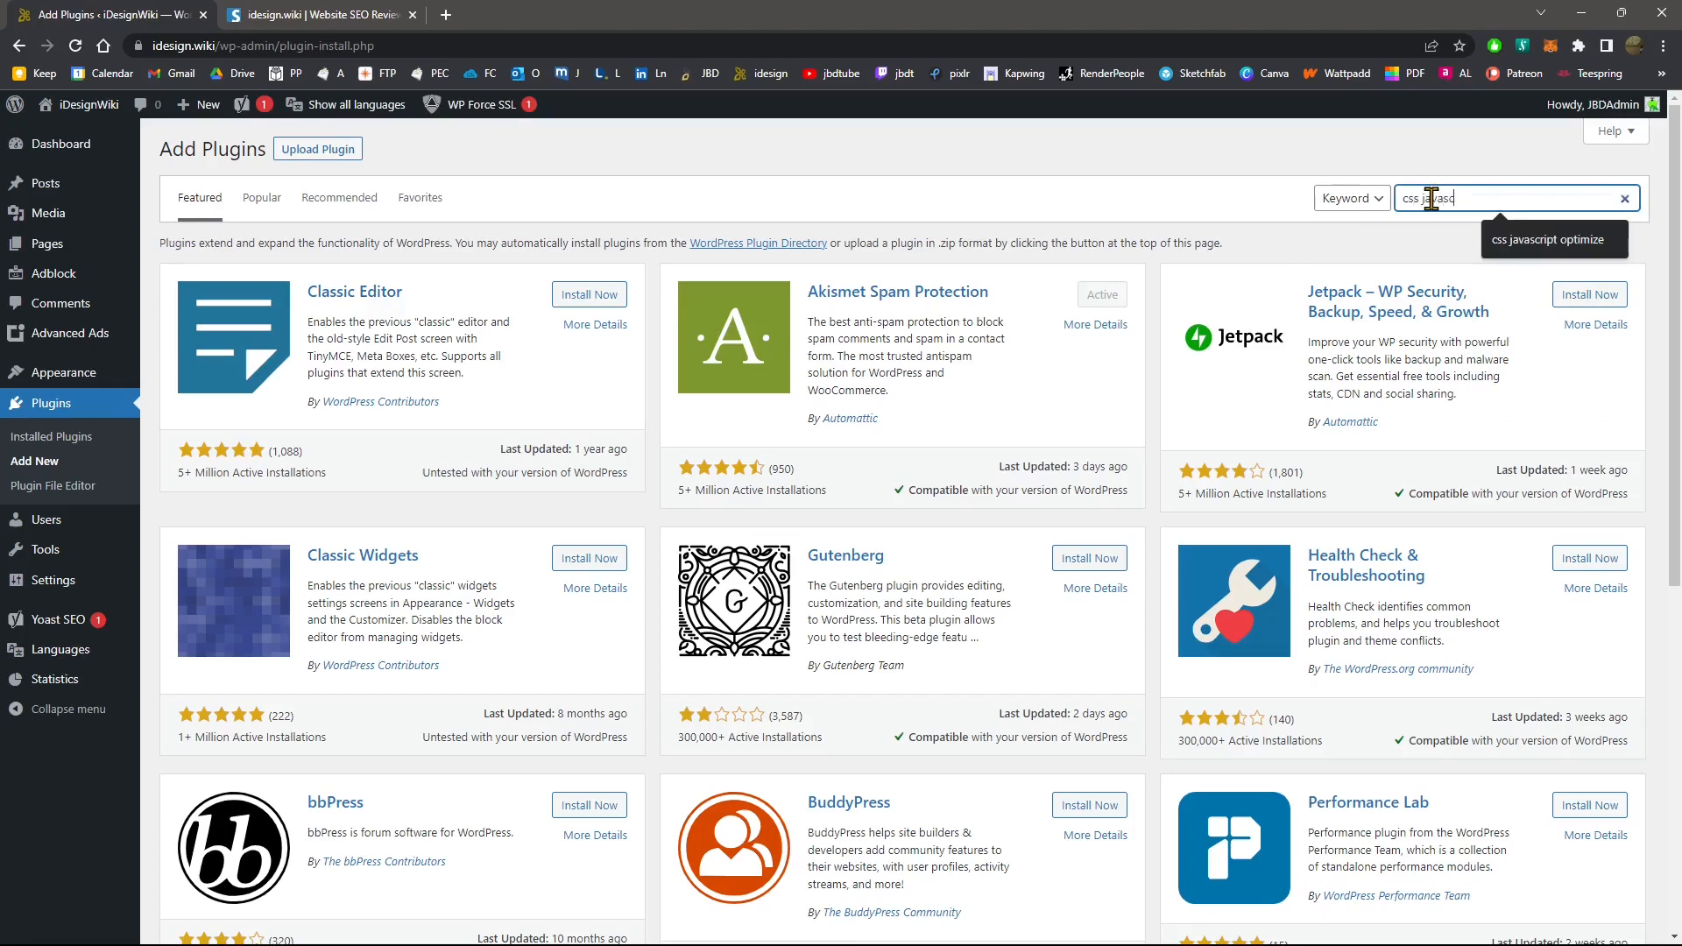
text(ript )
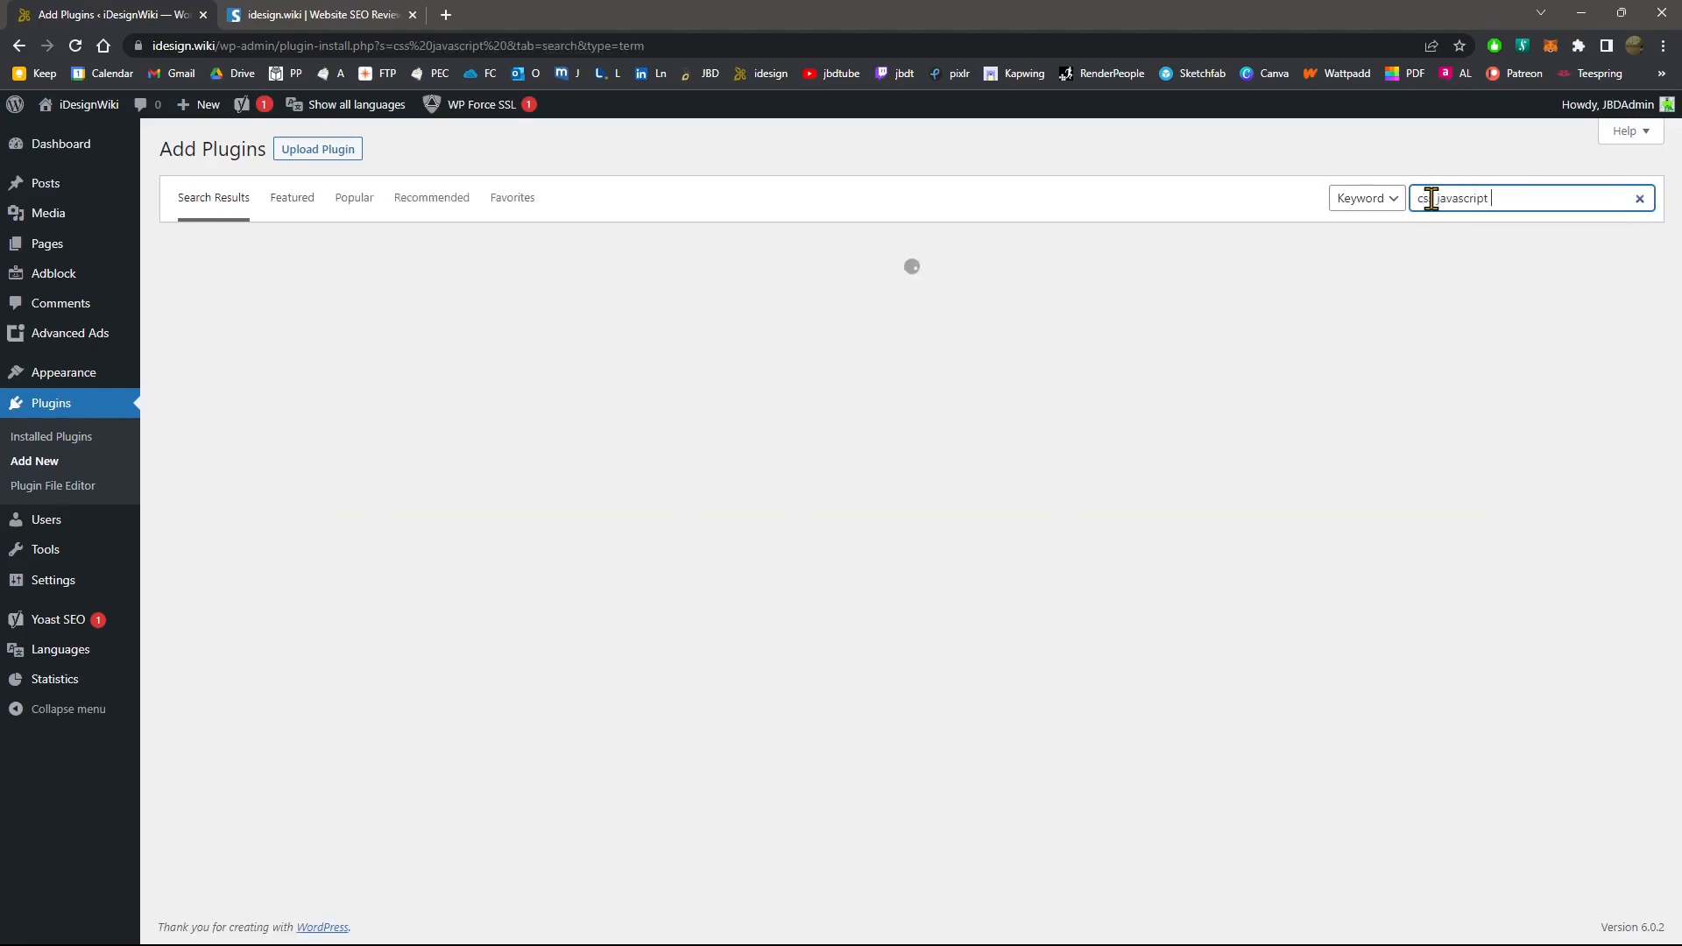
text(speed)
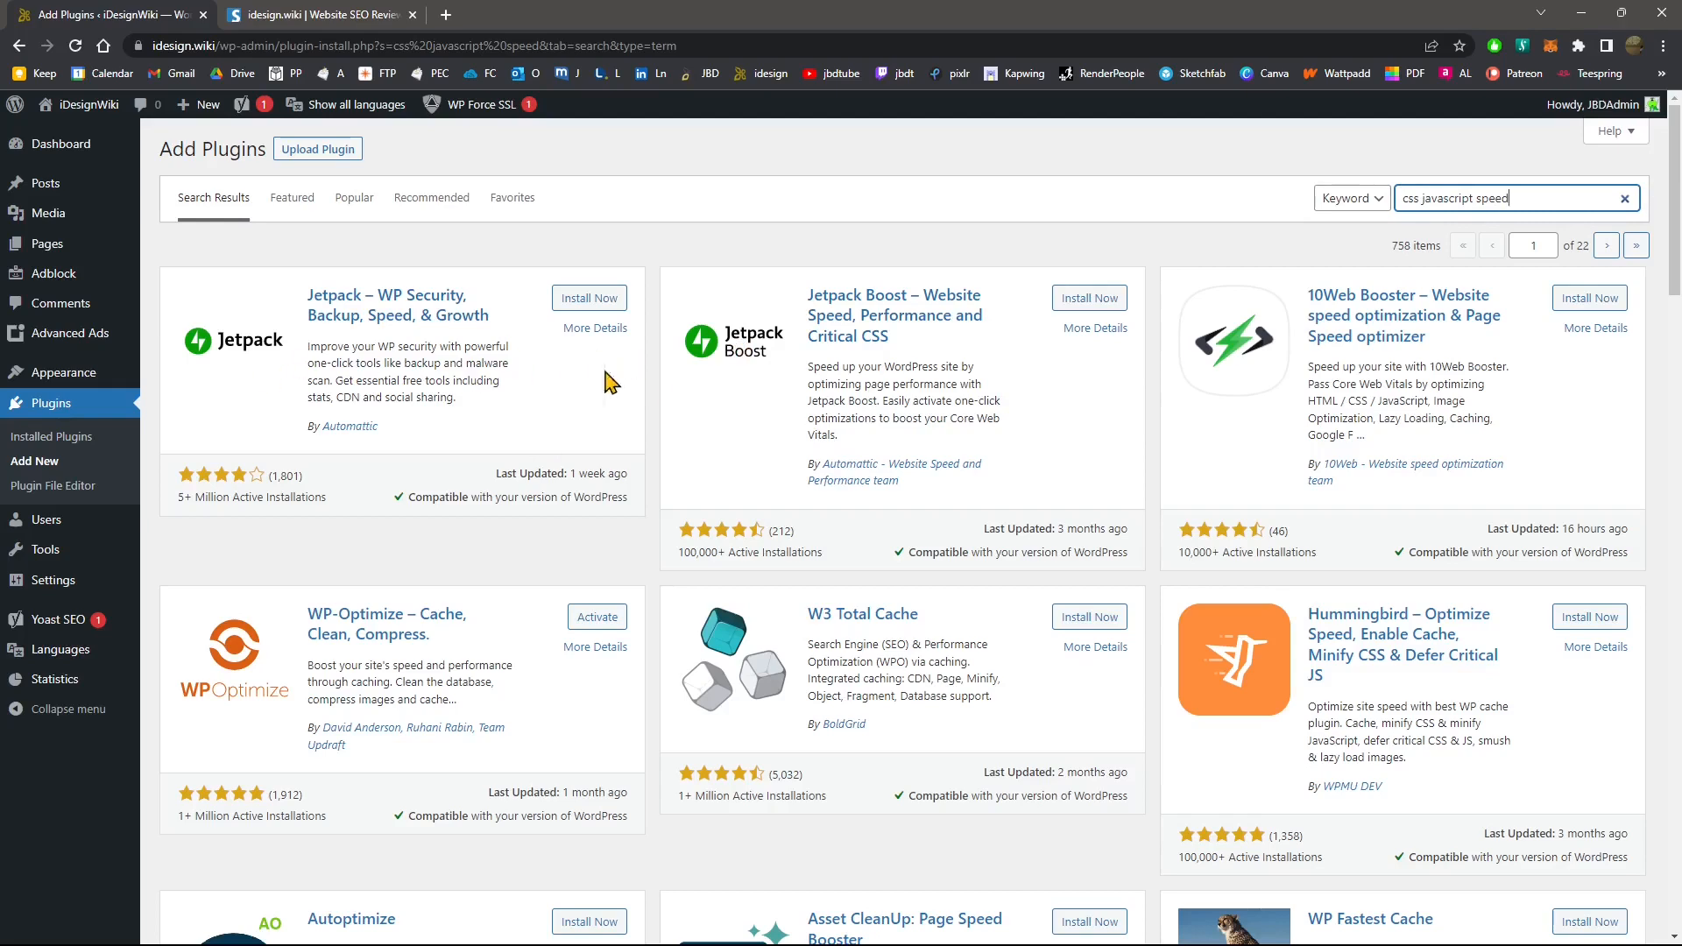
Step: Compare the optimization plugins found and install Autoptimize
scroll(578, 411, down, 2)
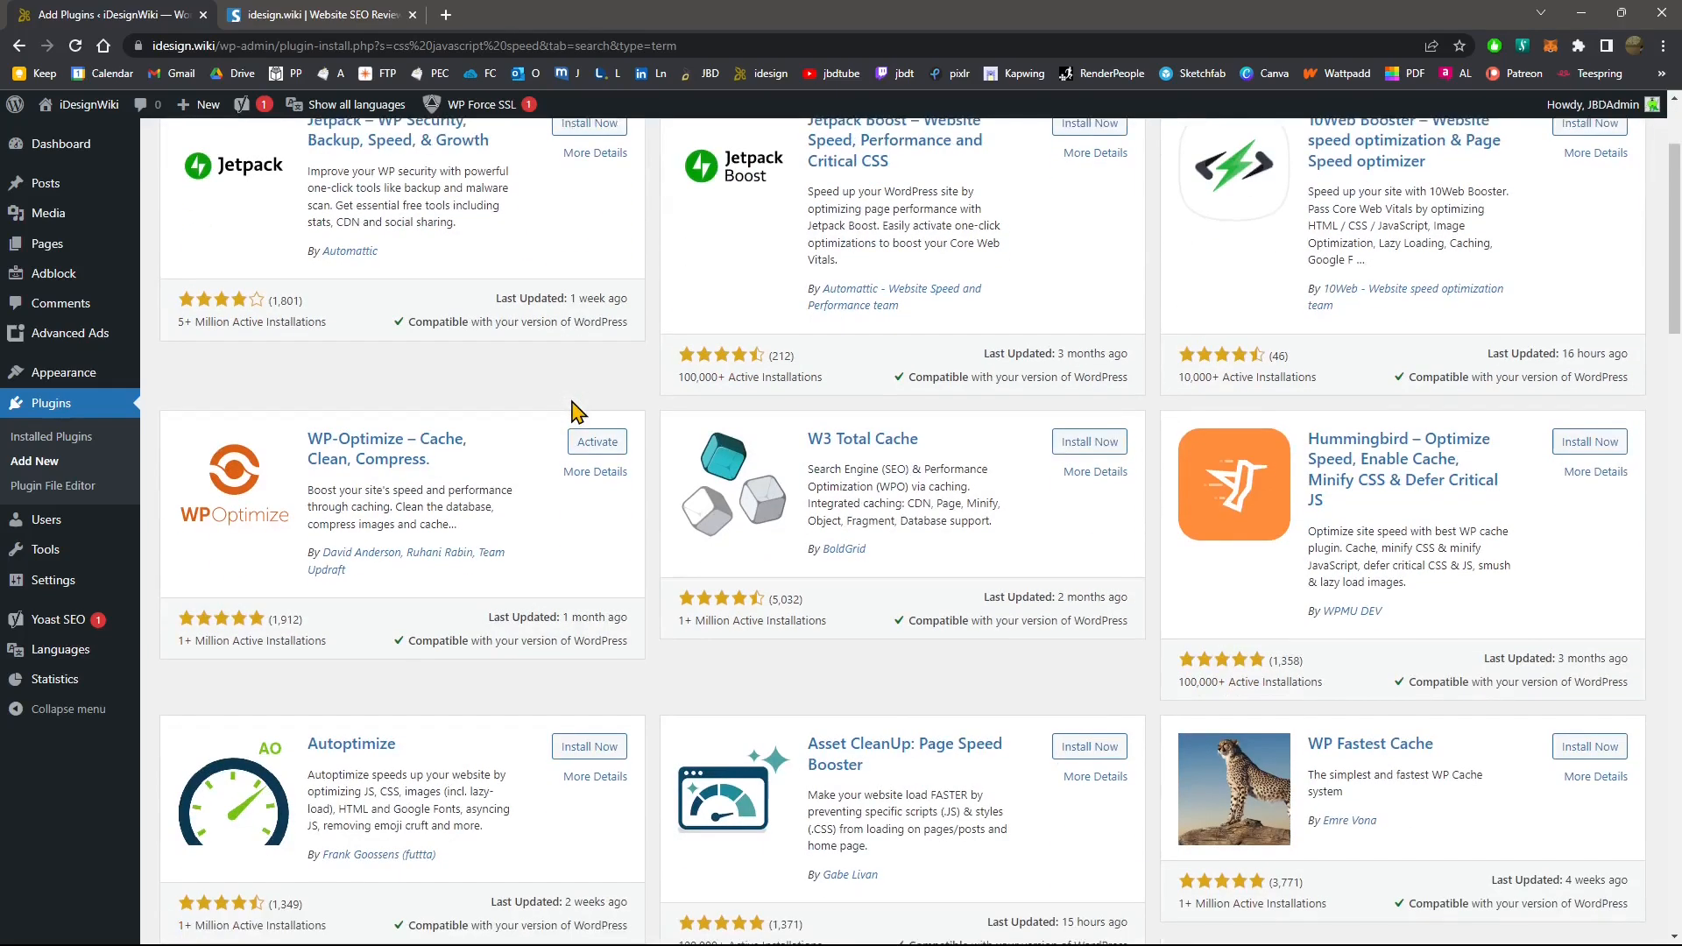
scroll(580, 368, up, 3)
scroll(561, 351, down, 1)
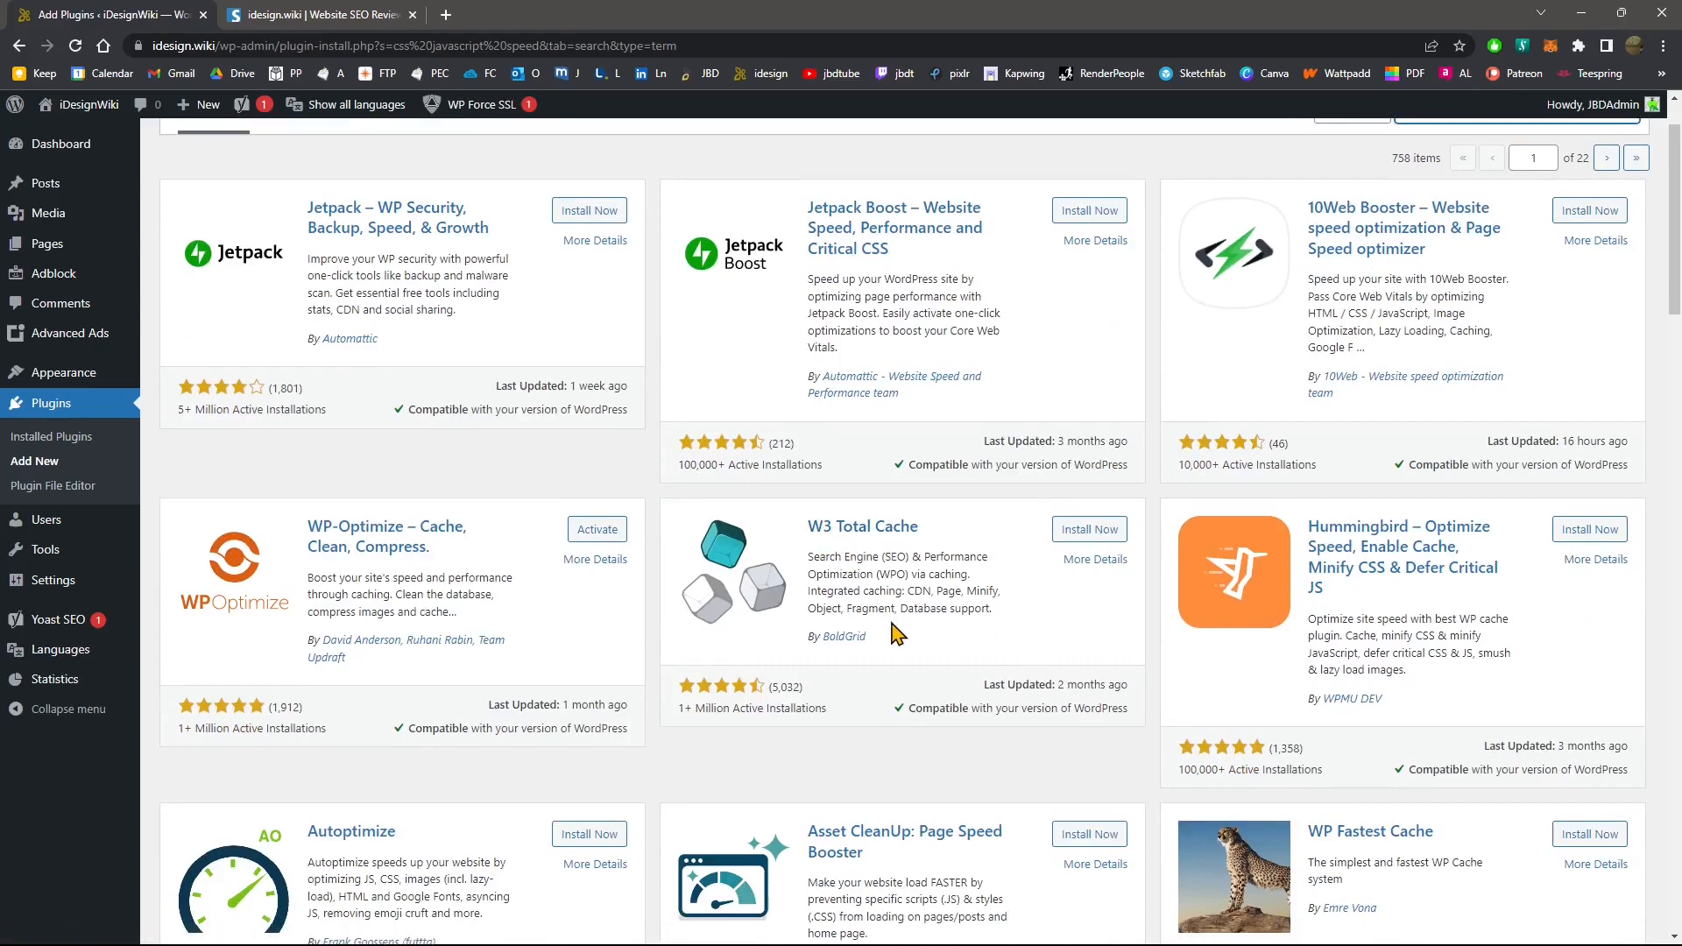
scroll(944, 604, down, 2)
scroll(942, 607, up, 1)
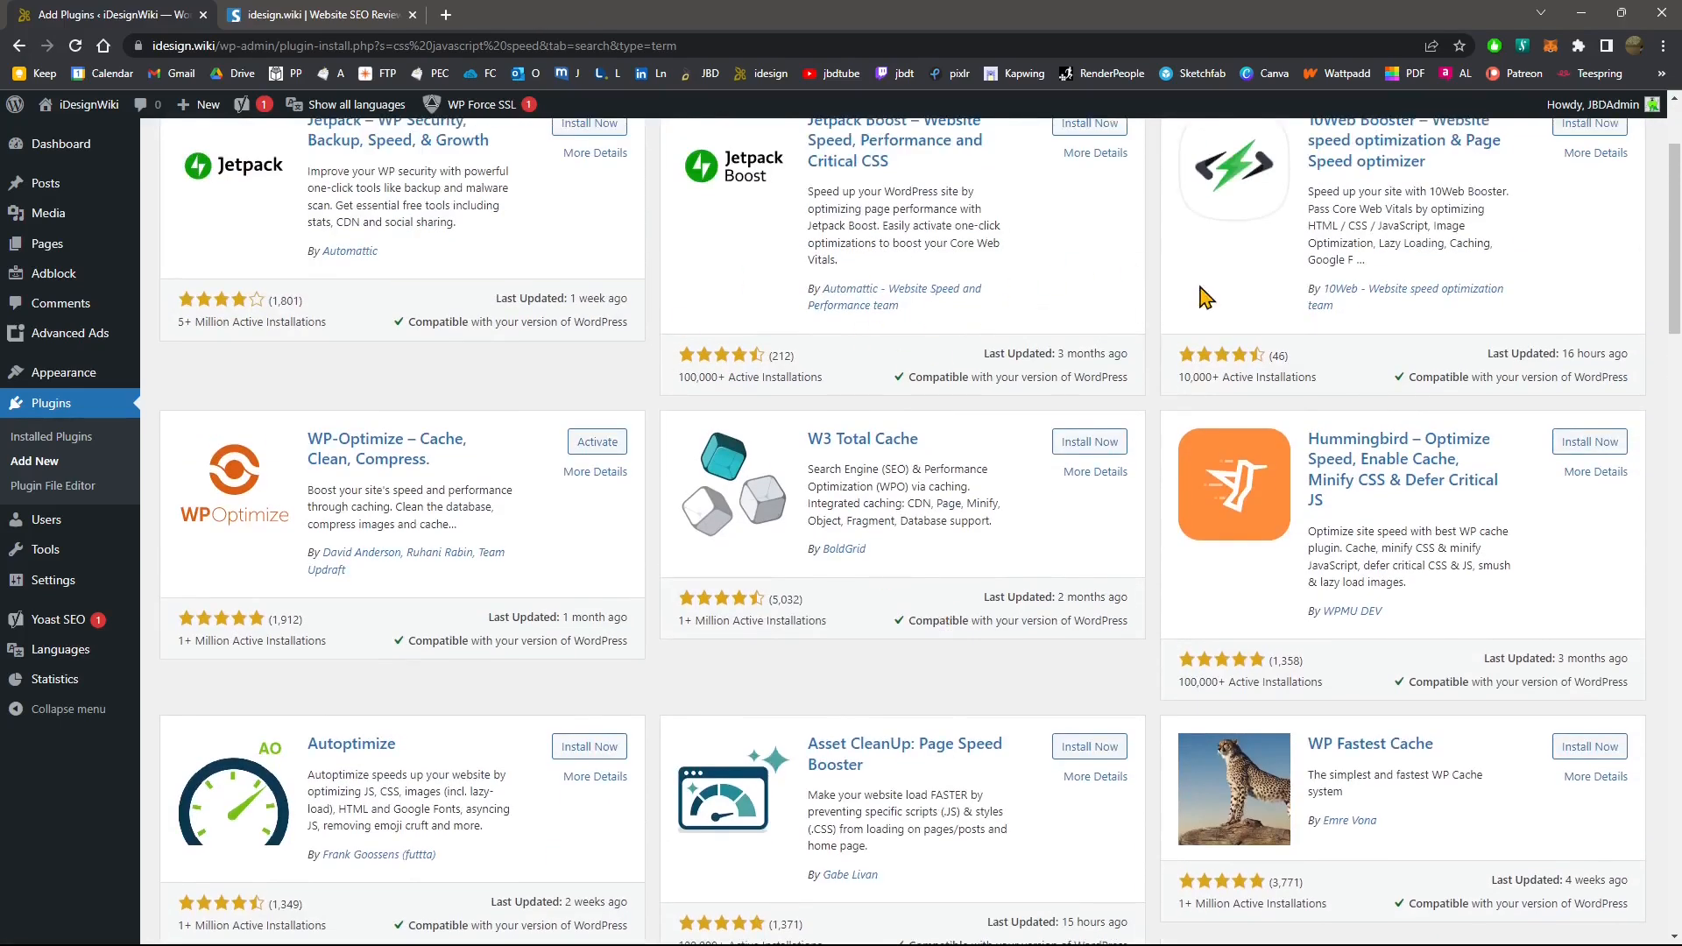
scroll(698, 473, down, 3)
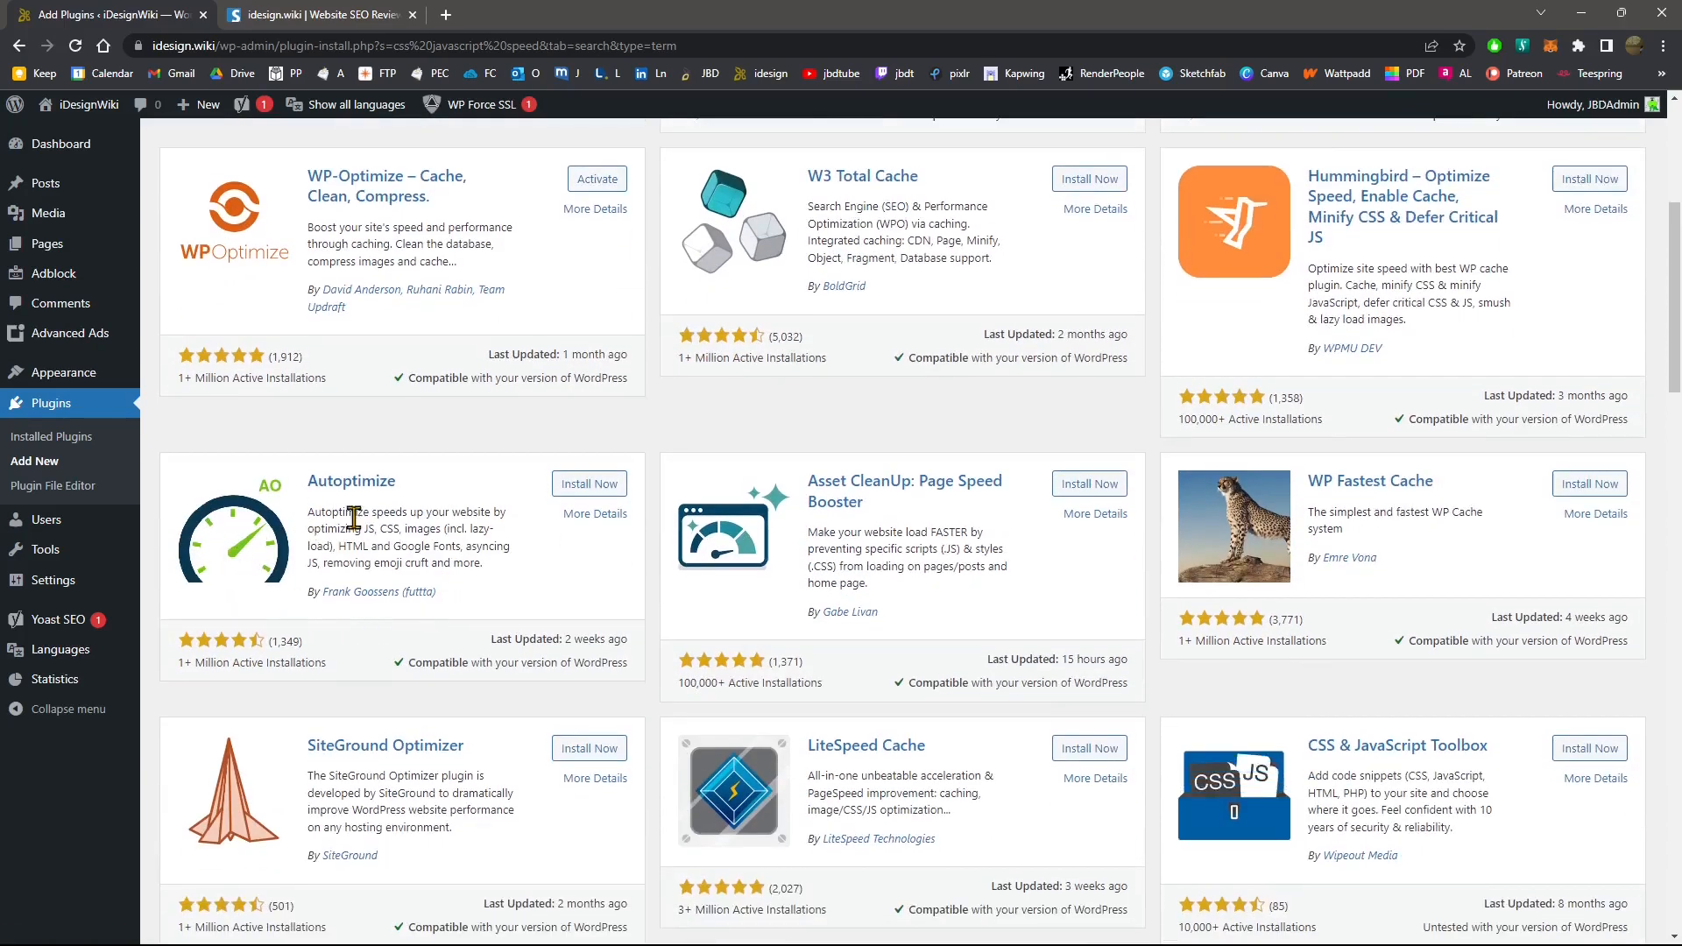
click(585, 484)
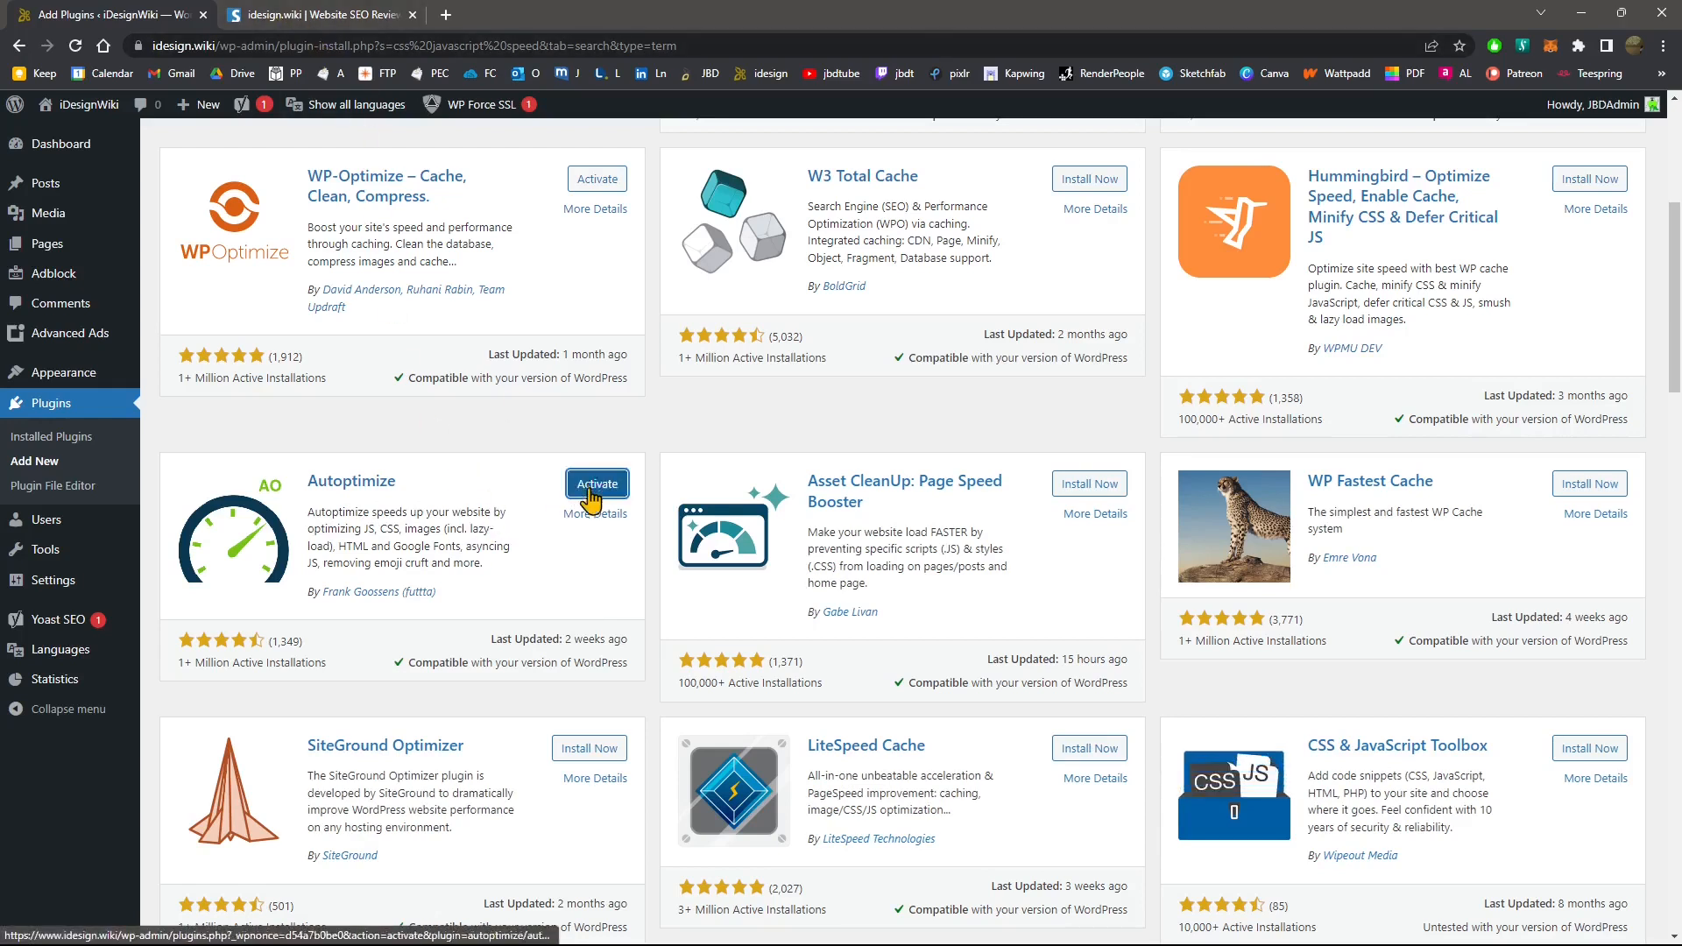
Step: Activate the Autoptimize plugin and read its description of CSS and JavaScript features on a separate details page
click(599, 487)
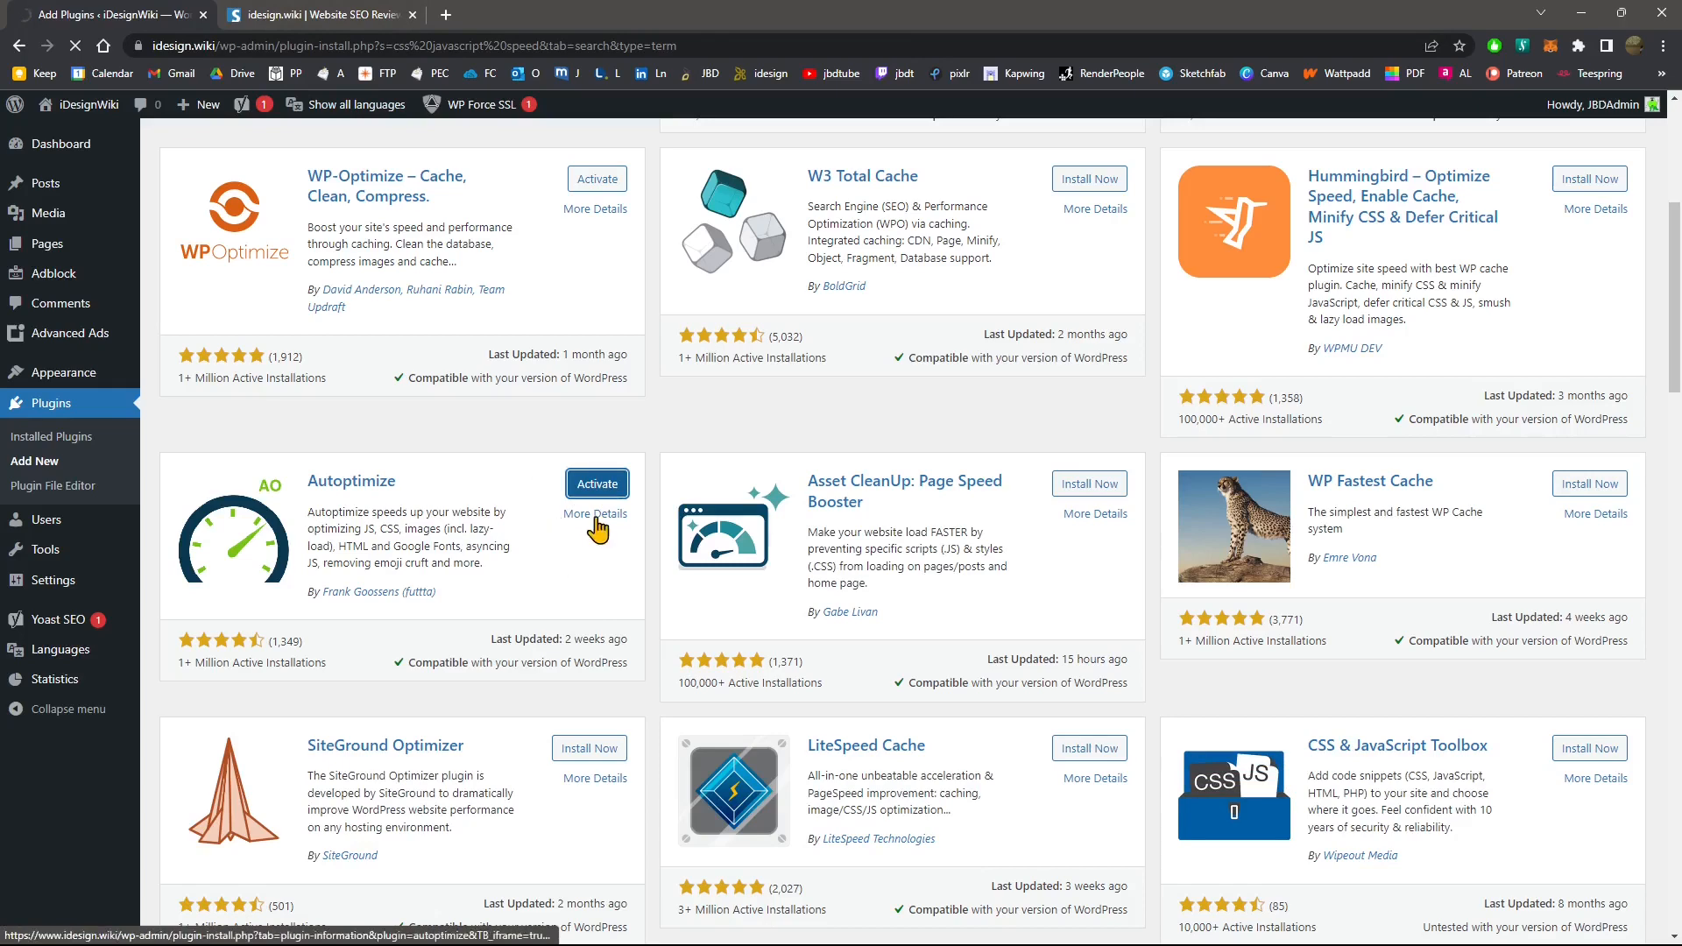
right_click(589, 515)
click(622, 527)
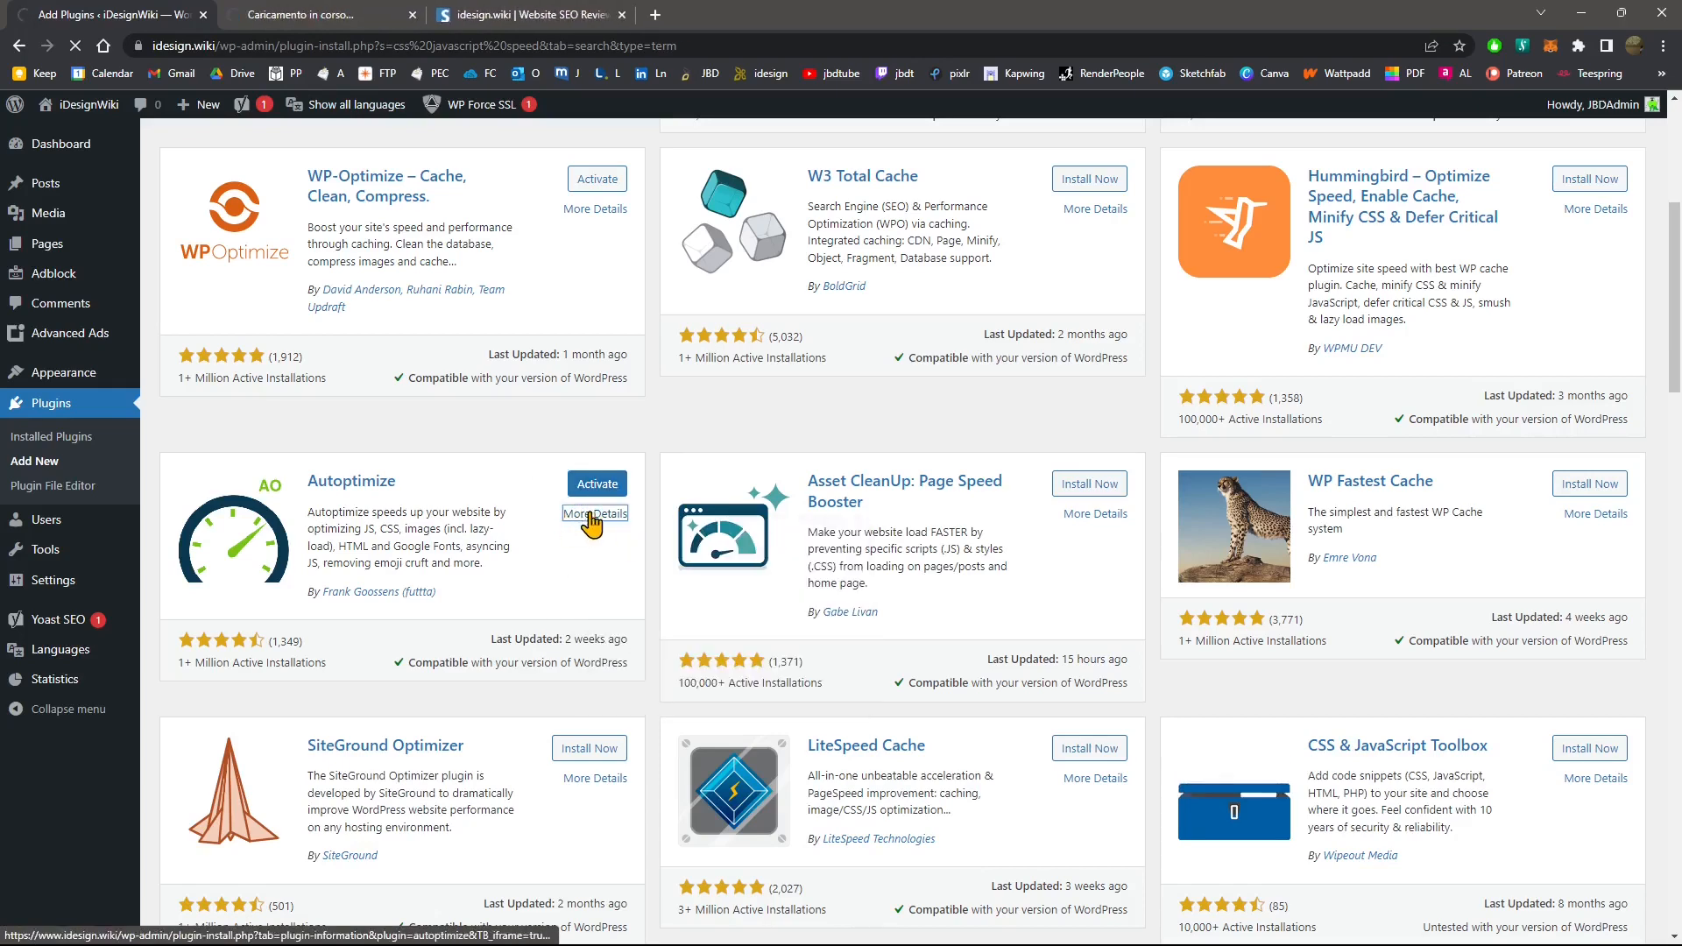
click(333, 13)
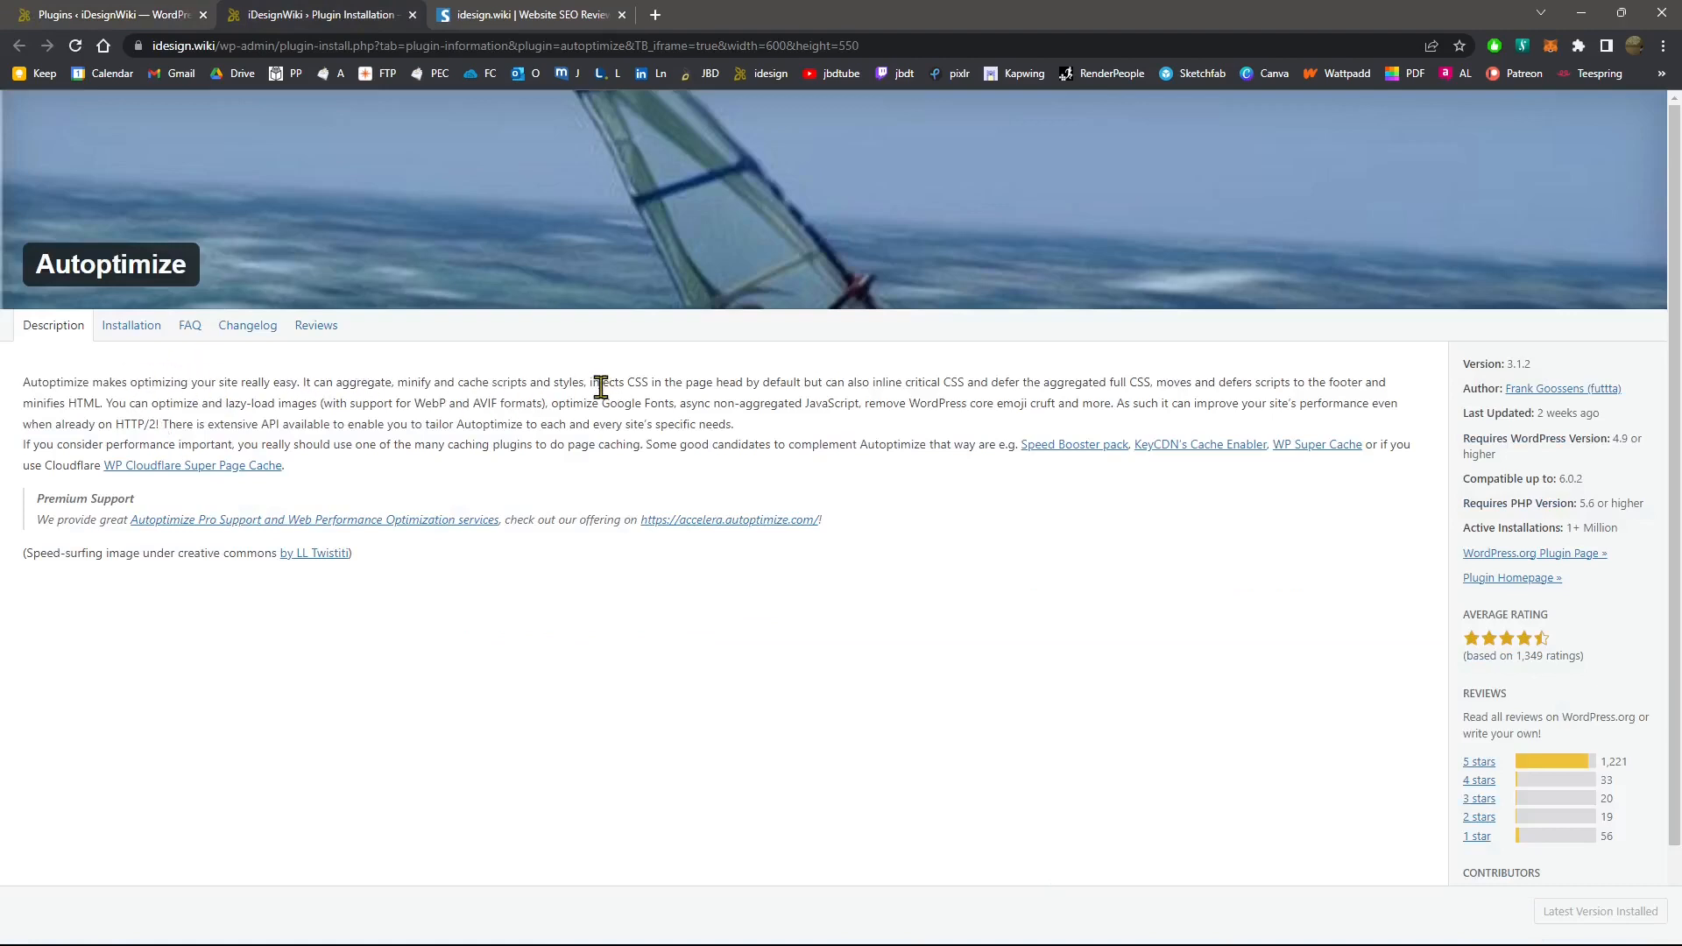
drag(908, 385, 1085, 388)
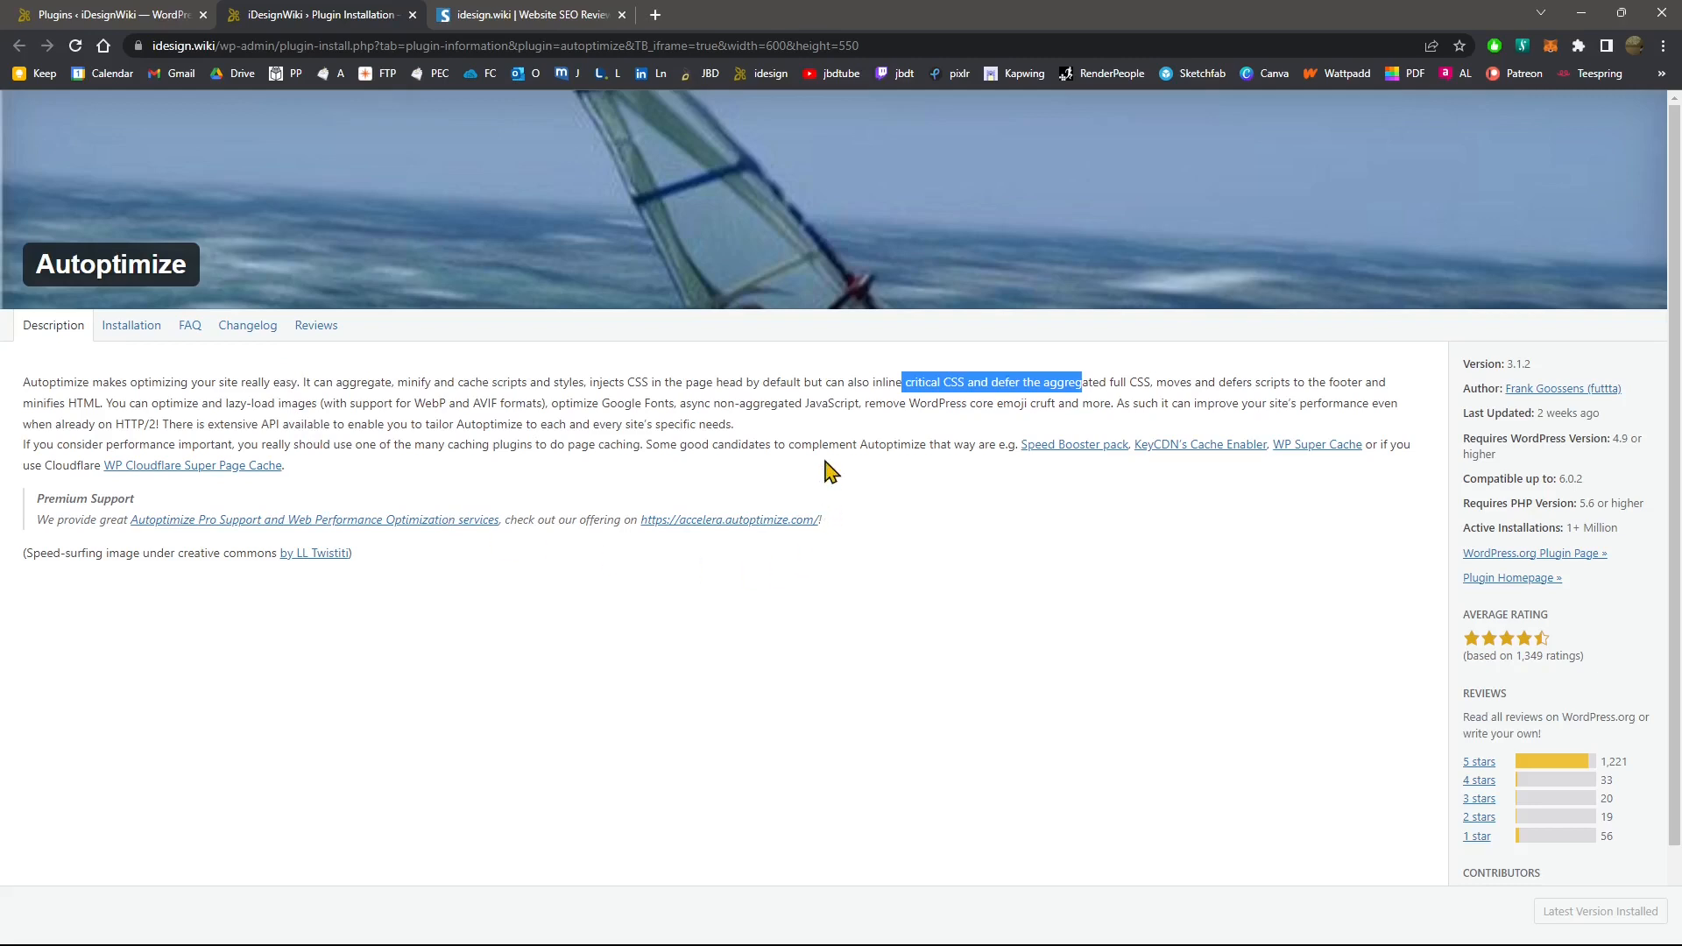
drag(705, 404, 869, 408)
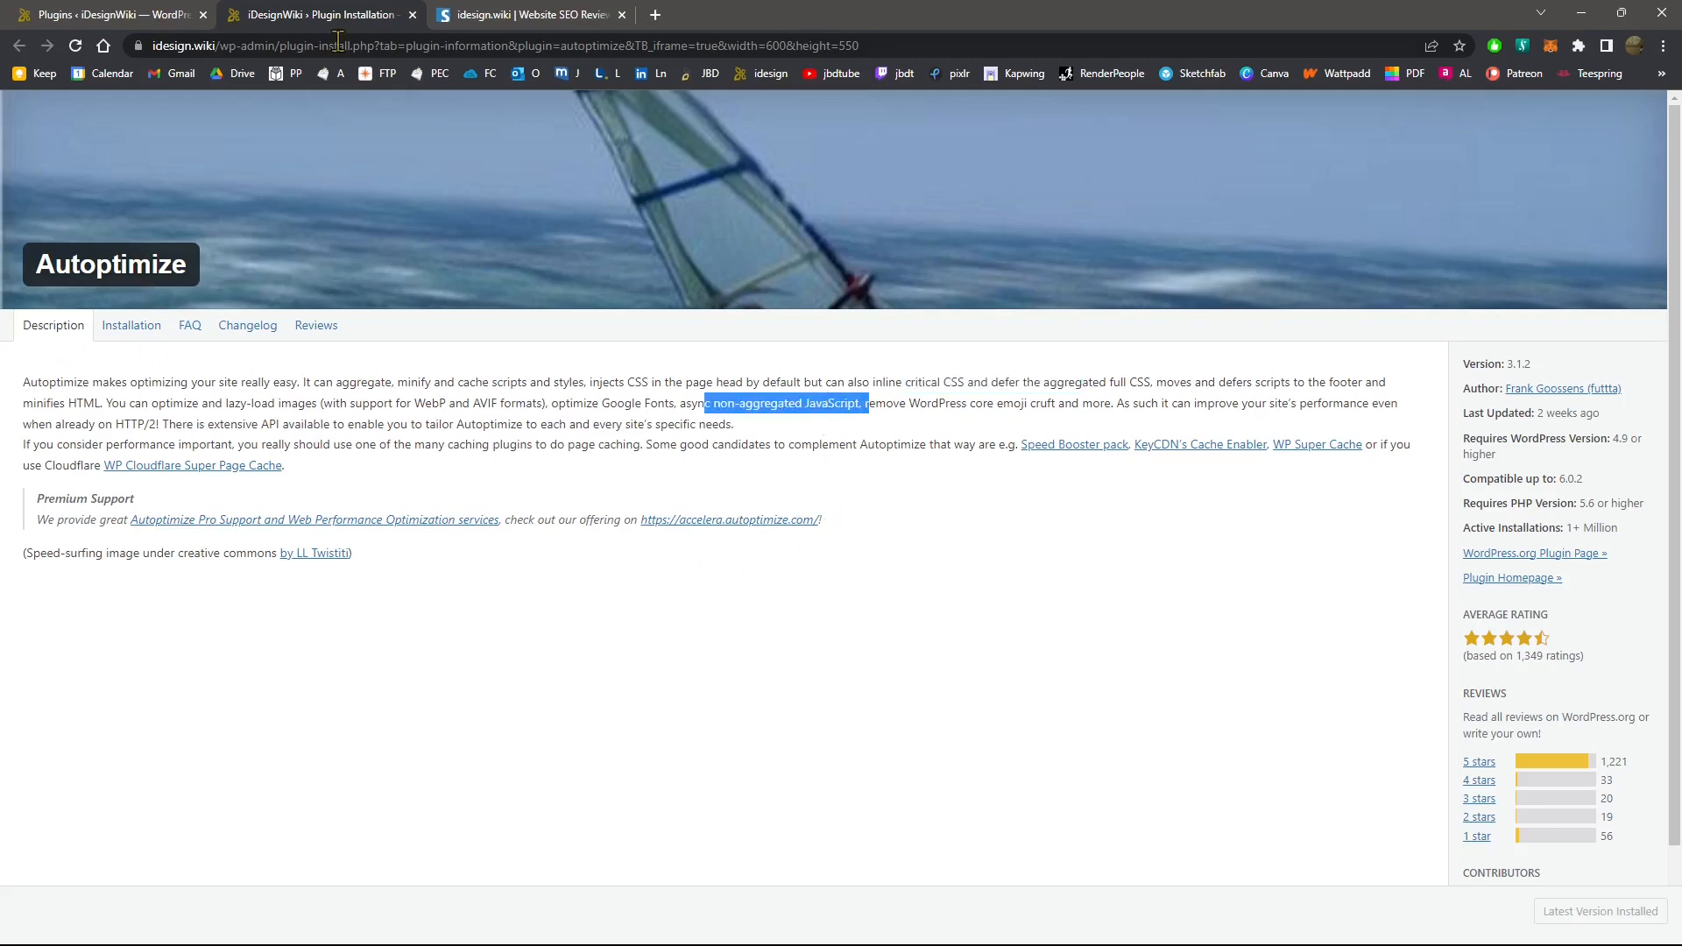
Step: Close the plugin details page and open Autoptimize's settings from the list of installed plugins
click(135, 13)
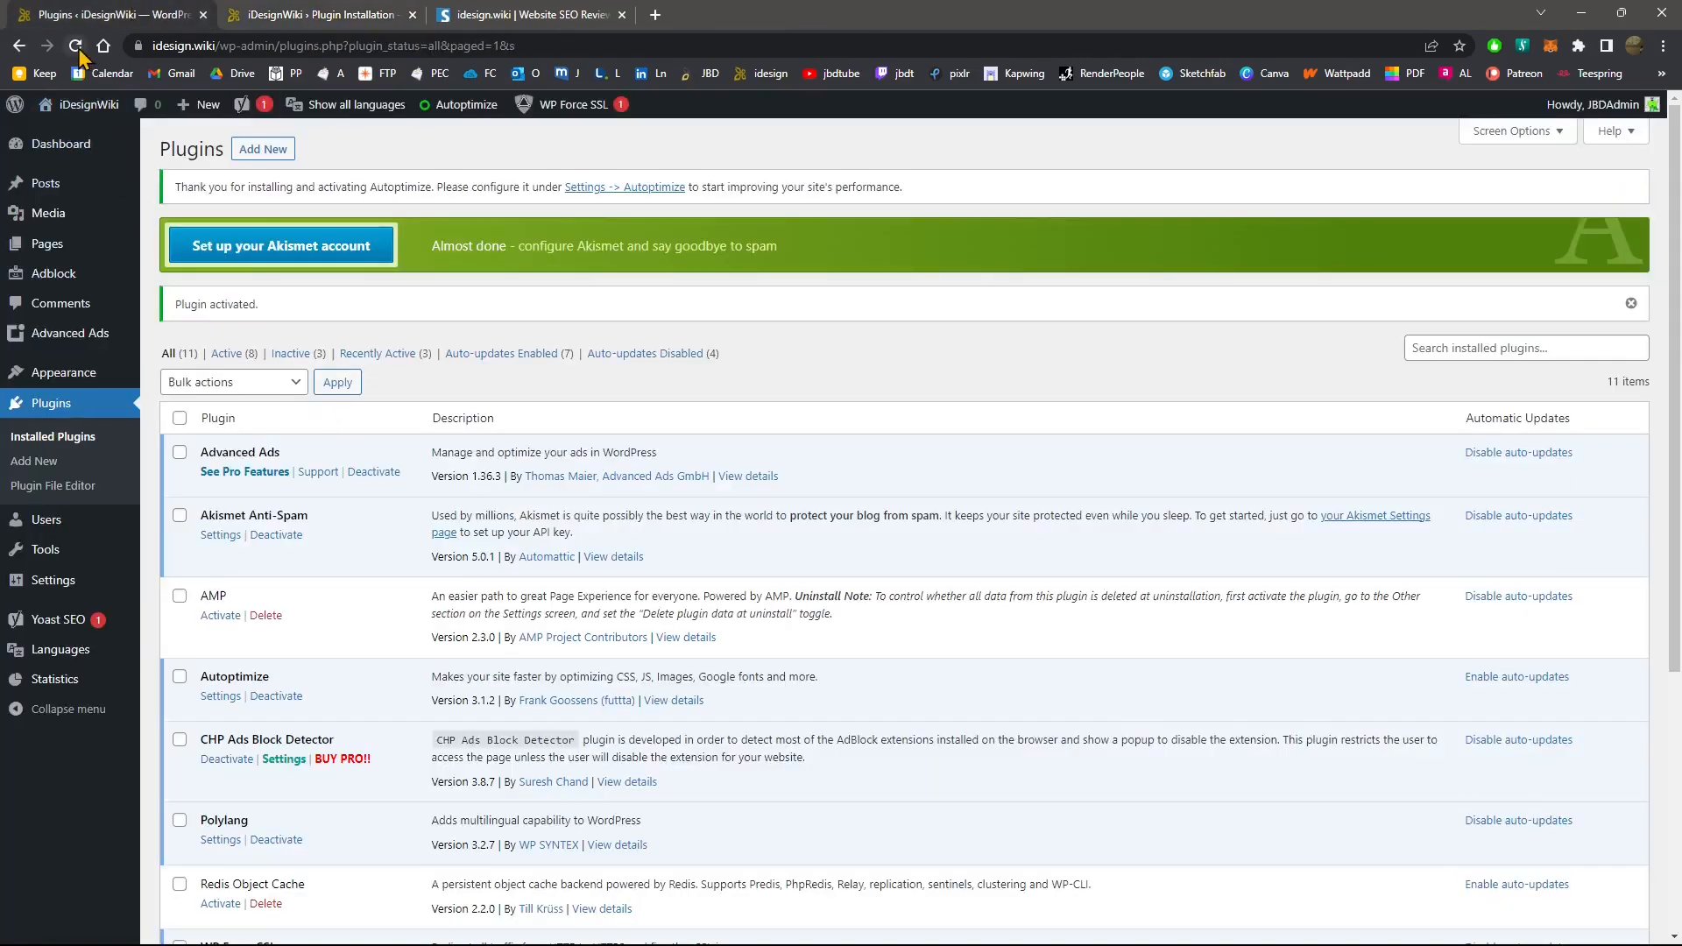
click(260, 16)
click(413, 15)
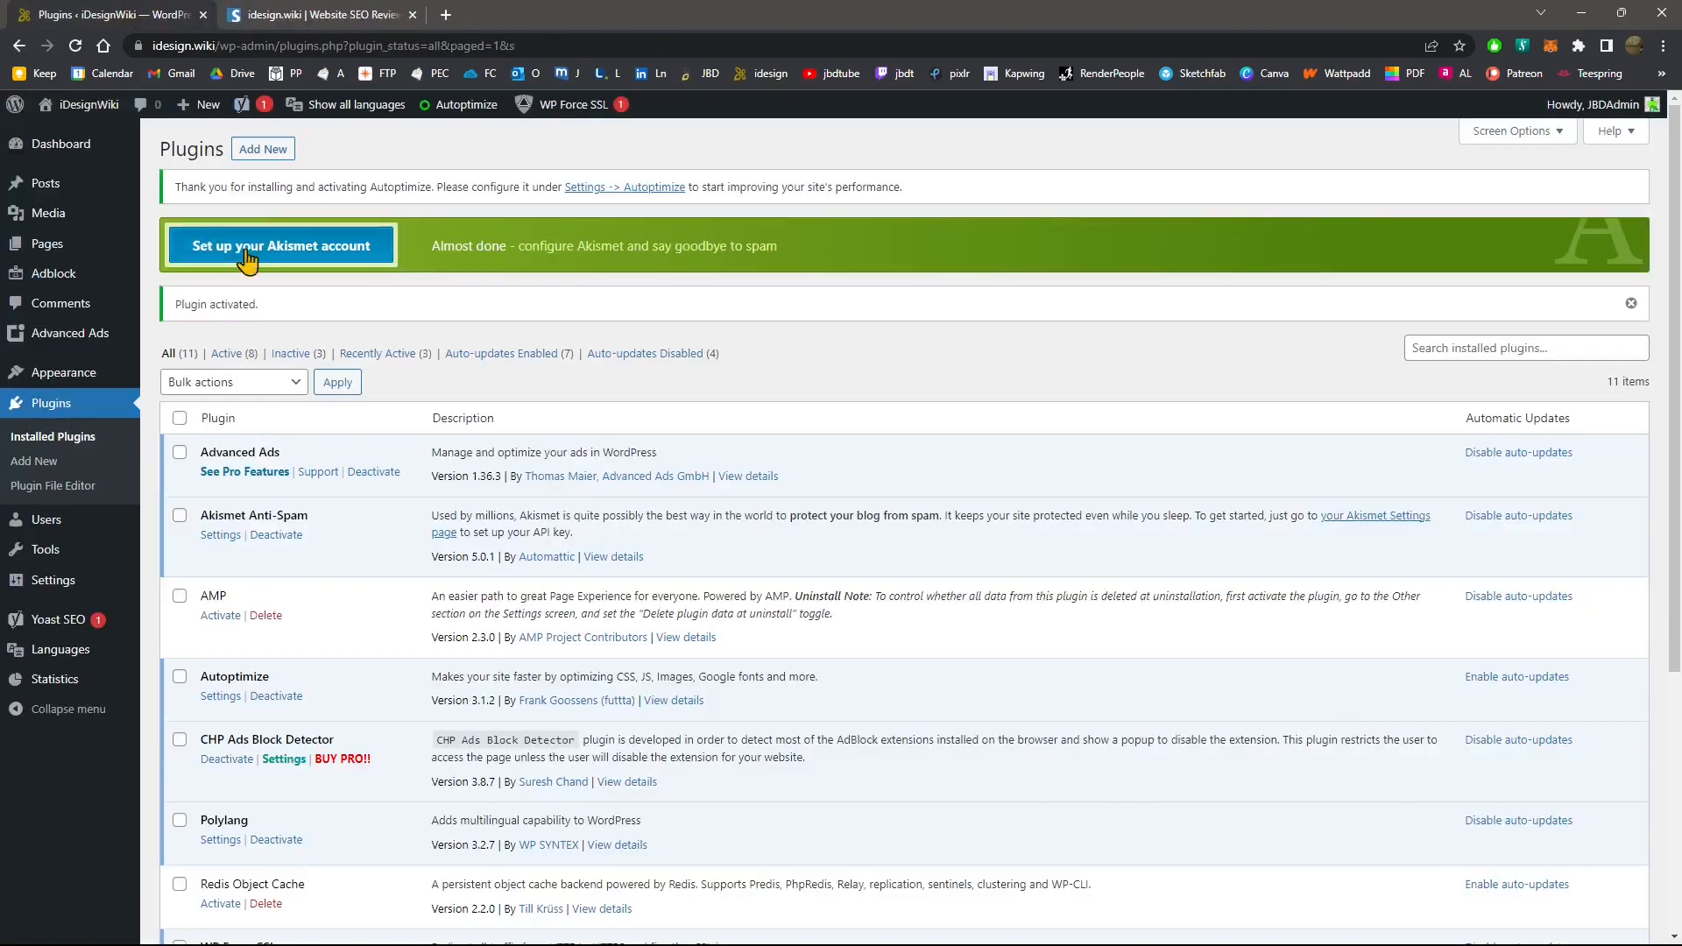
scroll(392, 552, down, 5)
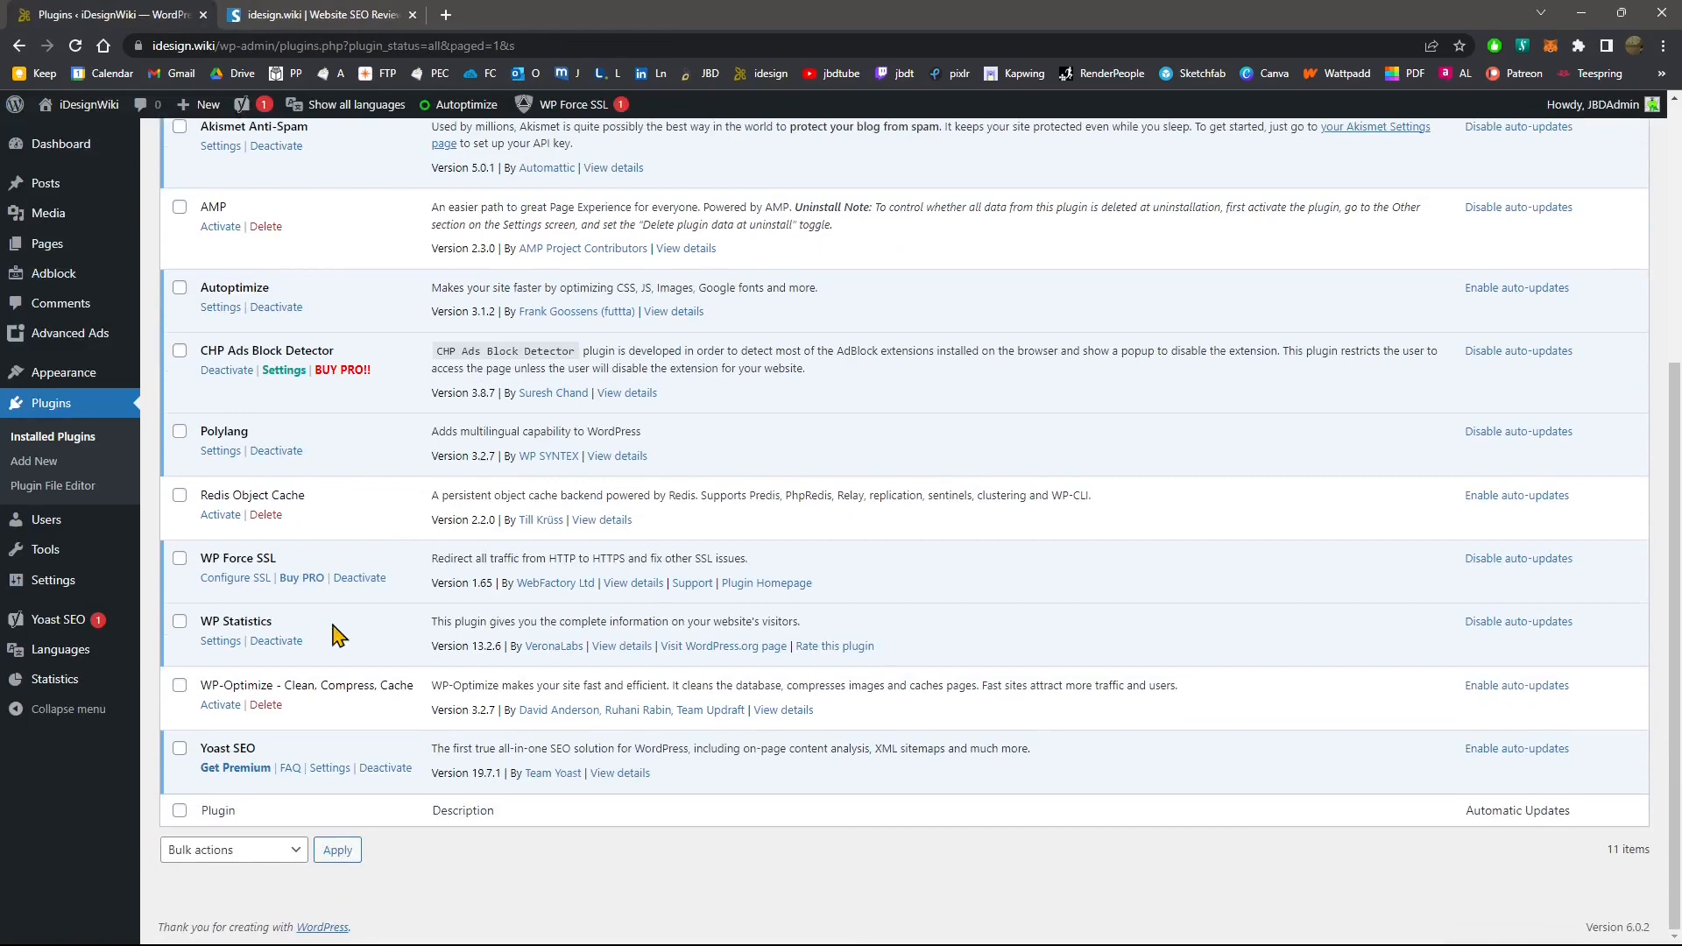
scroll(326, 632, up, 3)
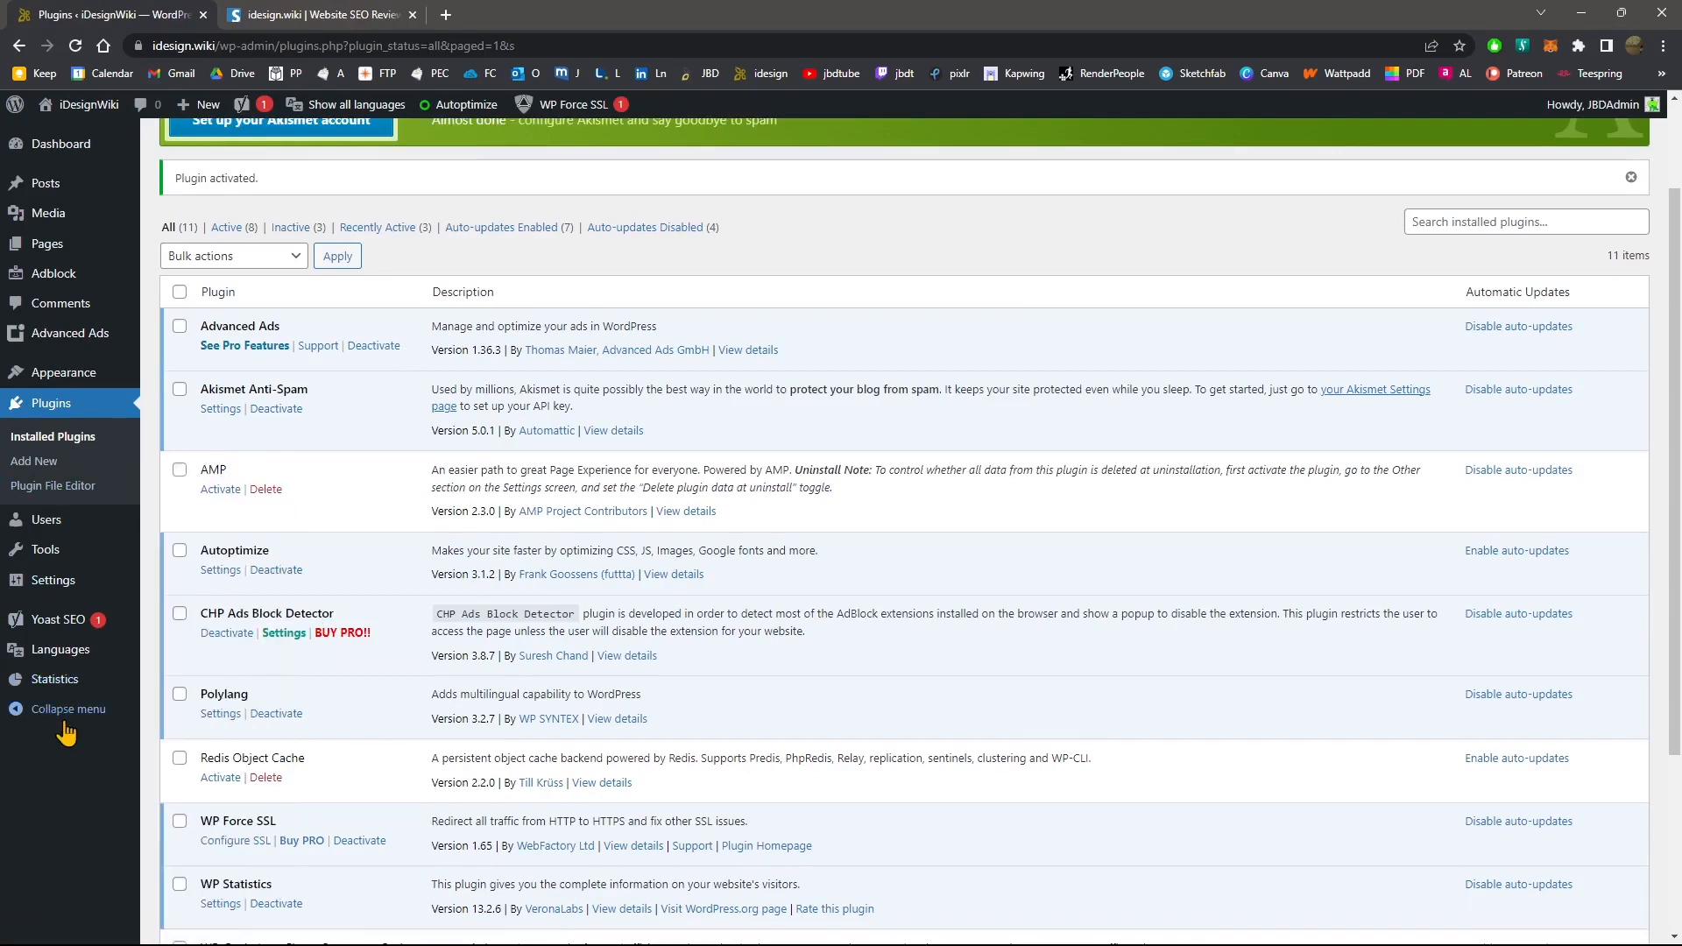
mouse_move(127, 537)
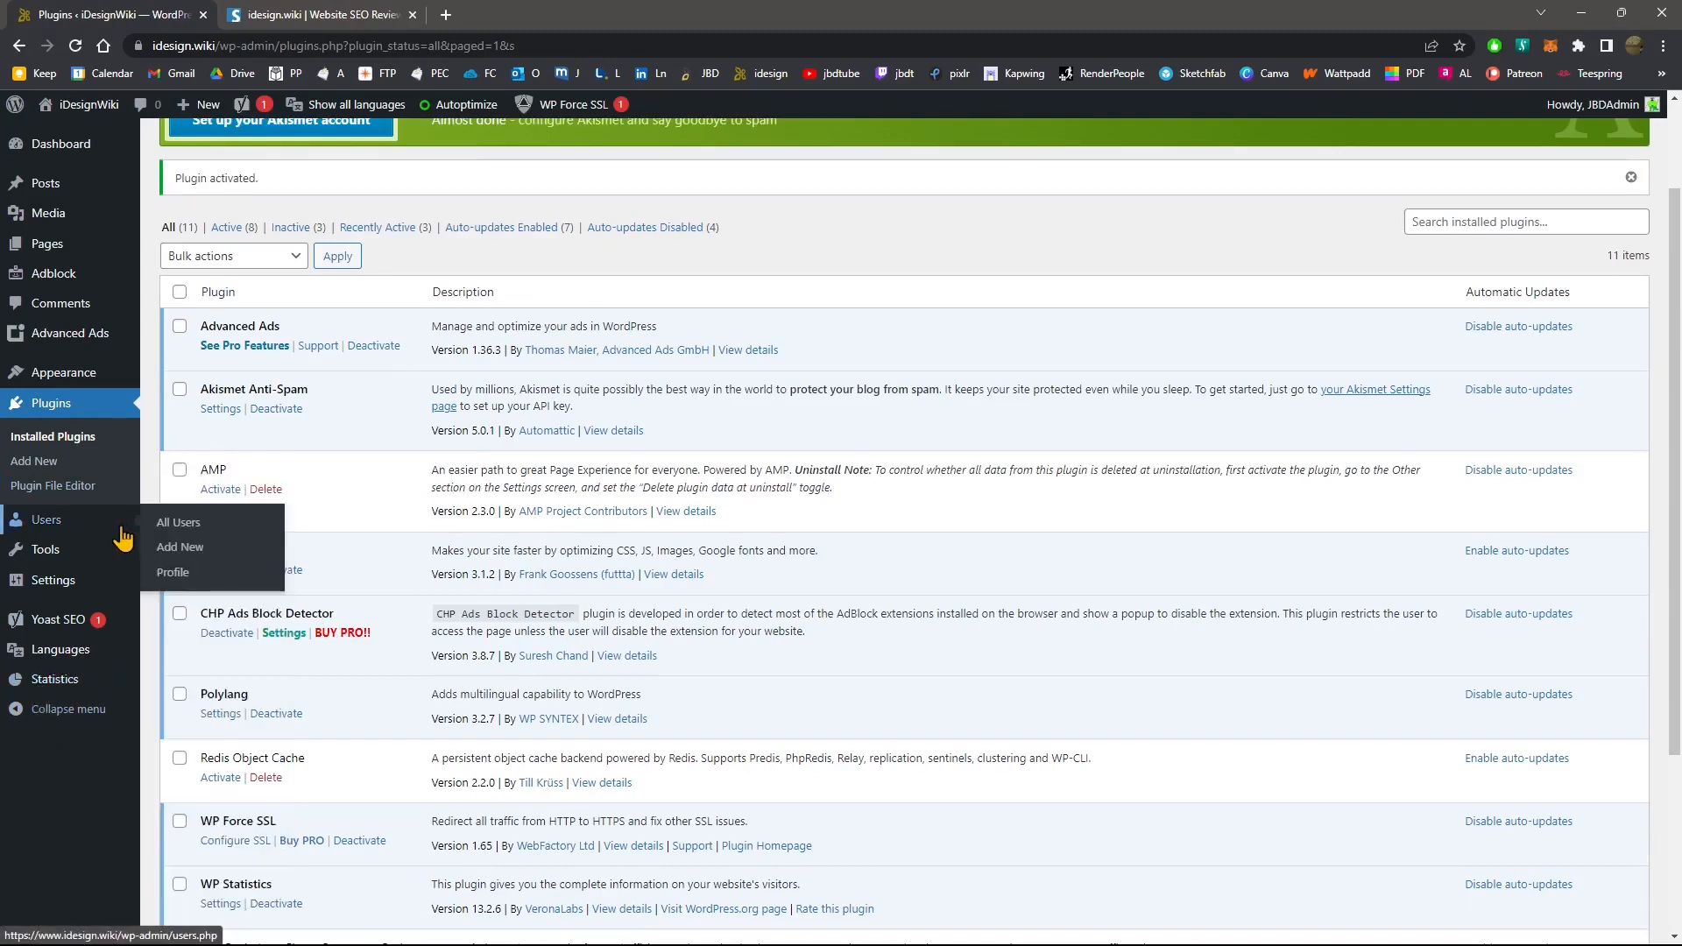
mouse_move(469, 112)
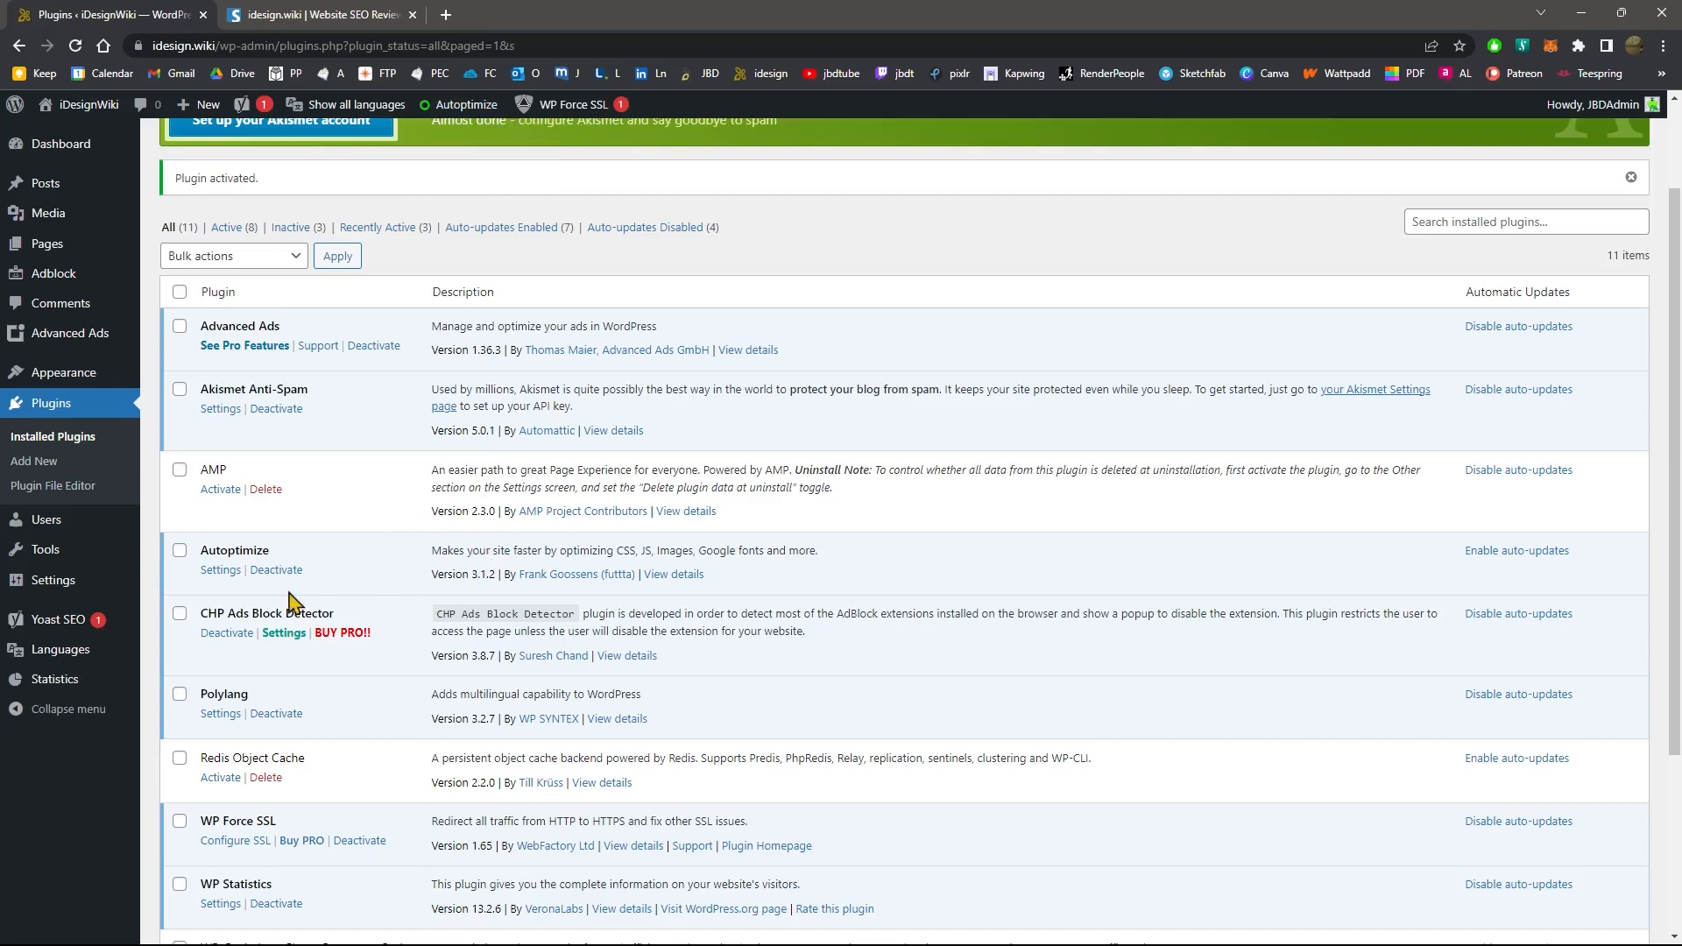
click(230, 571)
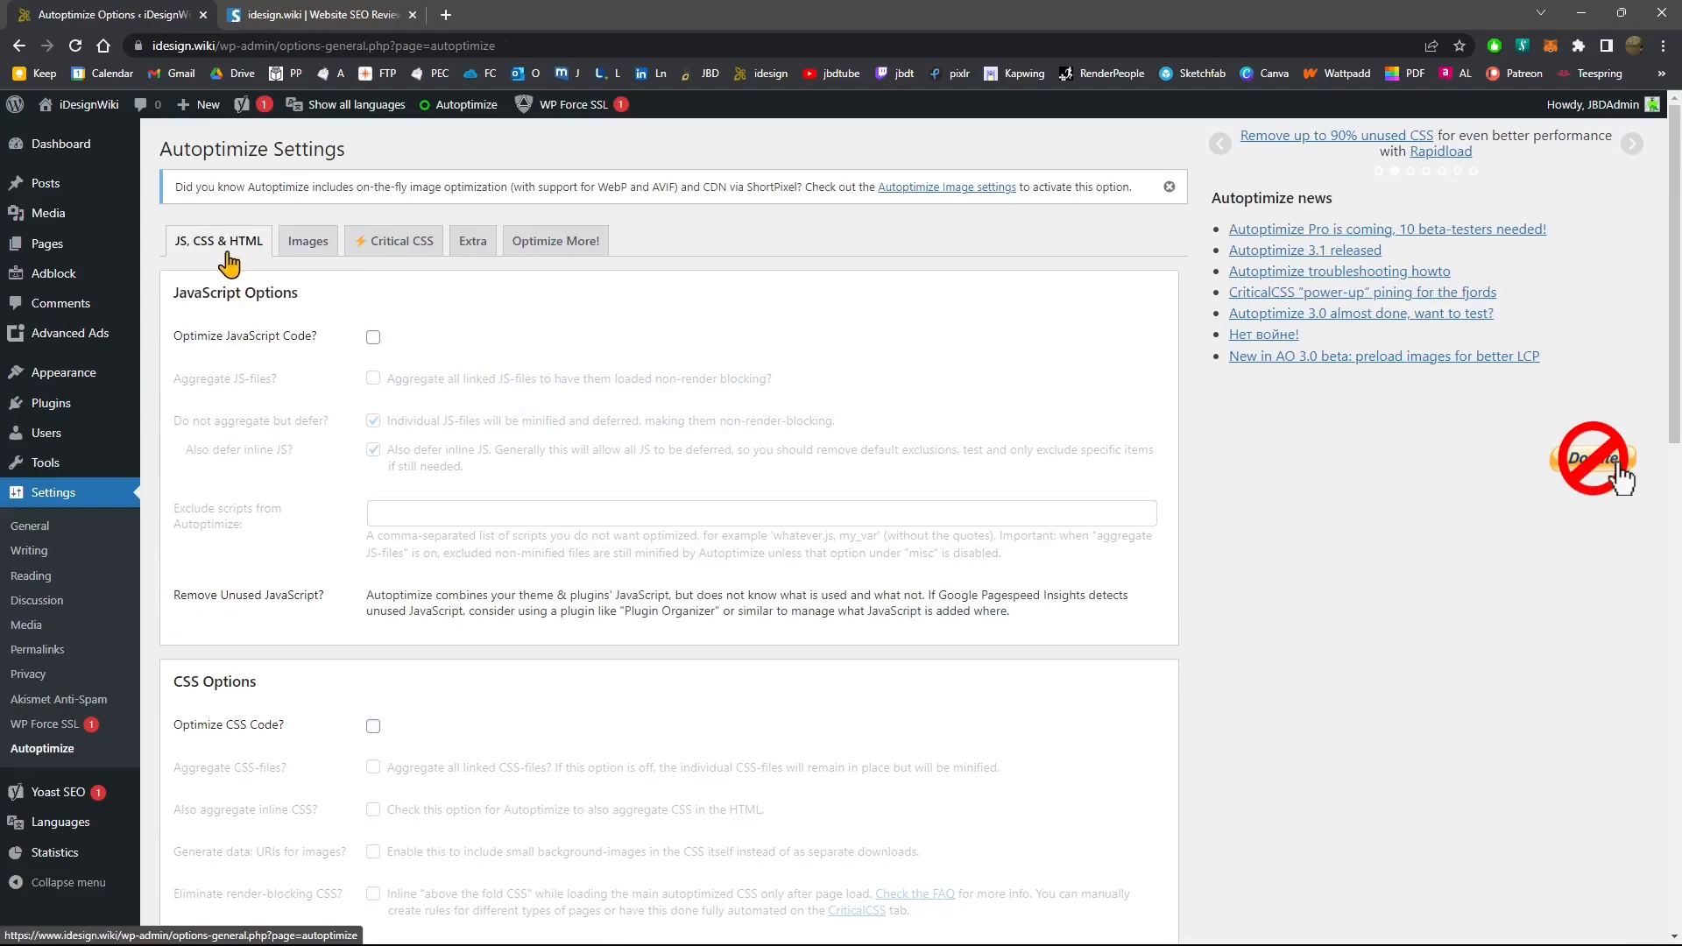
Step: Enable JavaScript optimization with aggregated JS files, aggregated inline JS, JavaScript forced in the head, and try-catch wrapping
click(373, 338)
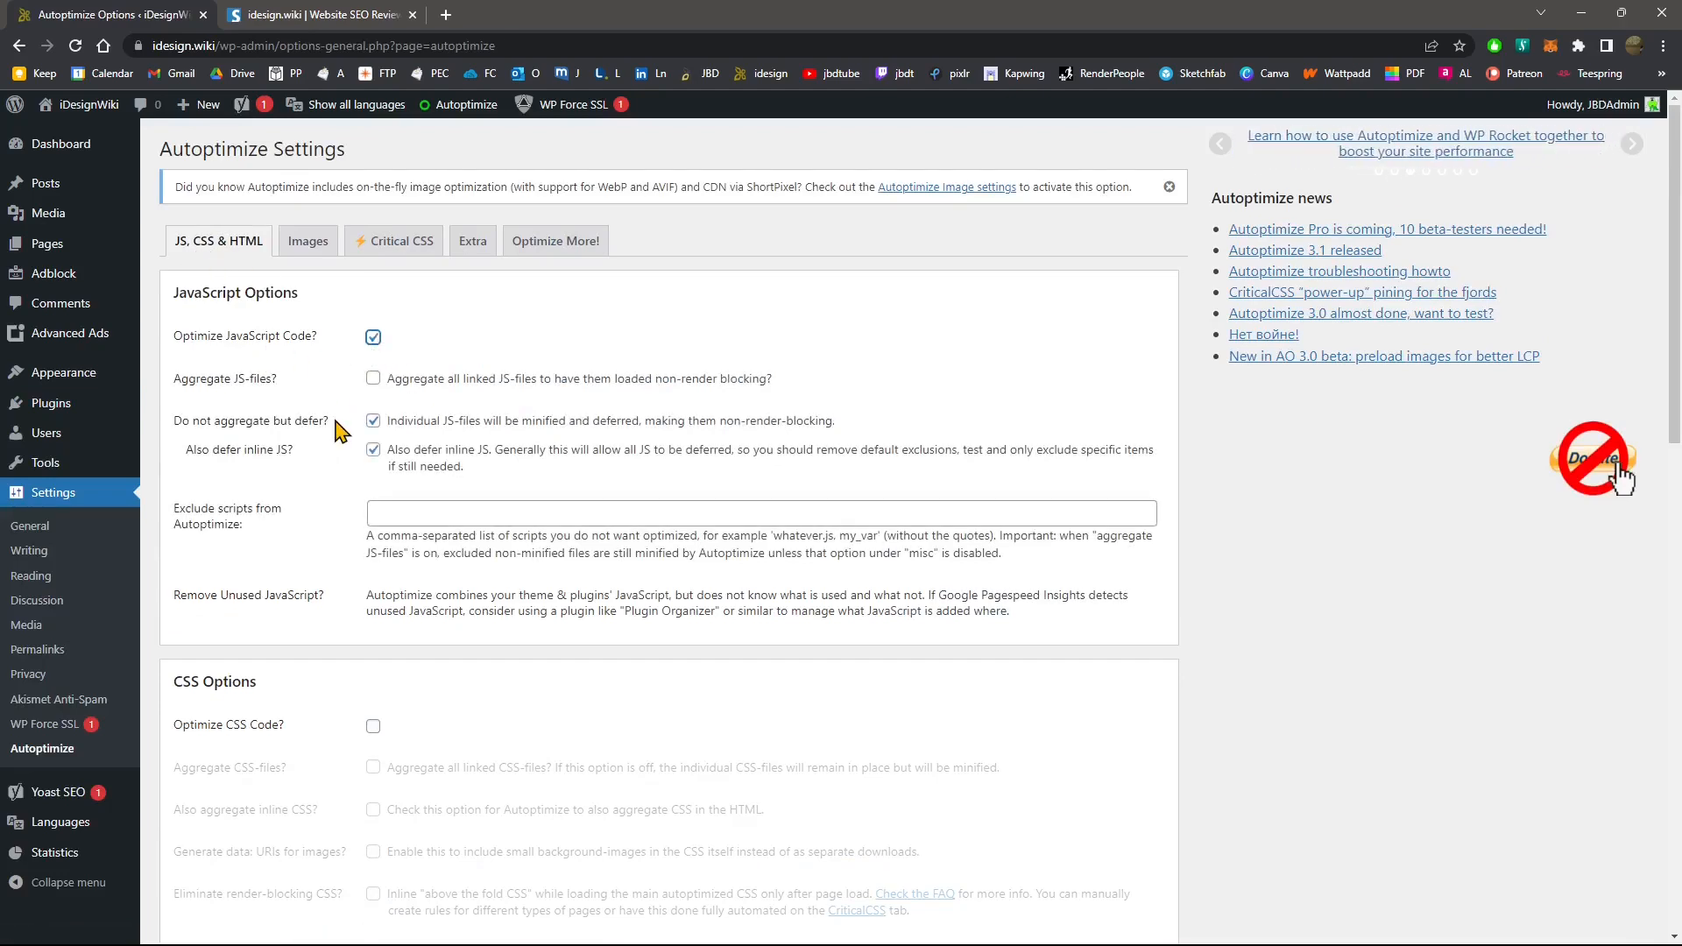
click(373, 379)
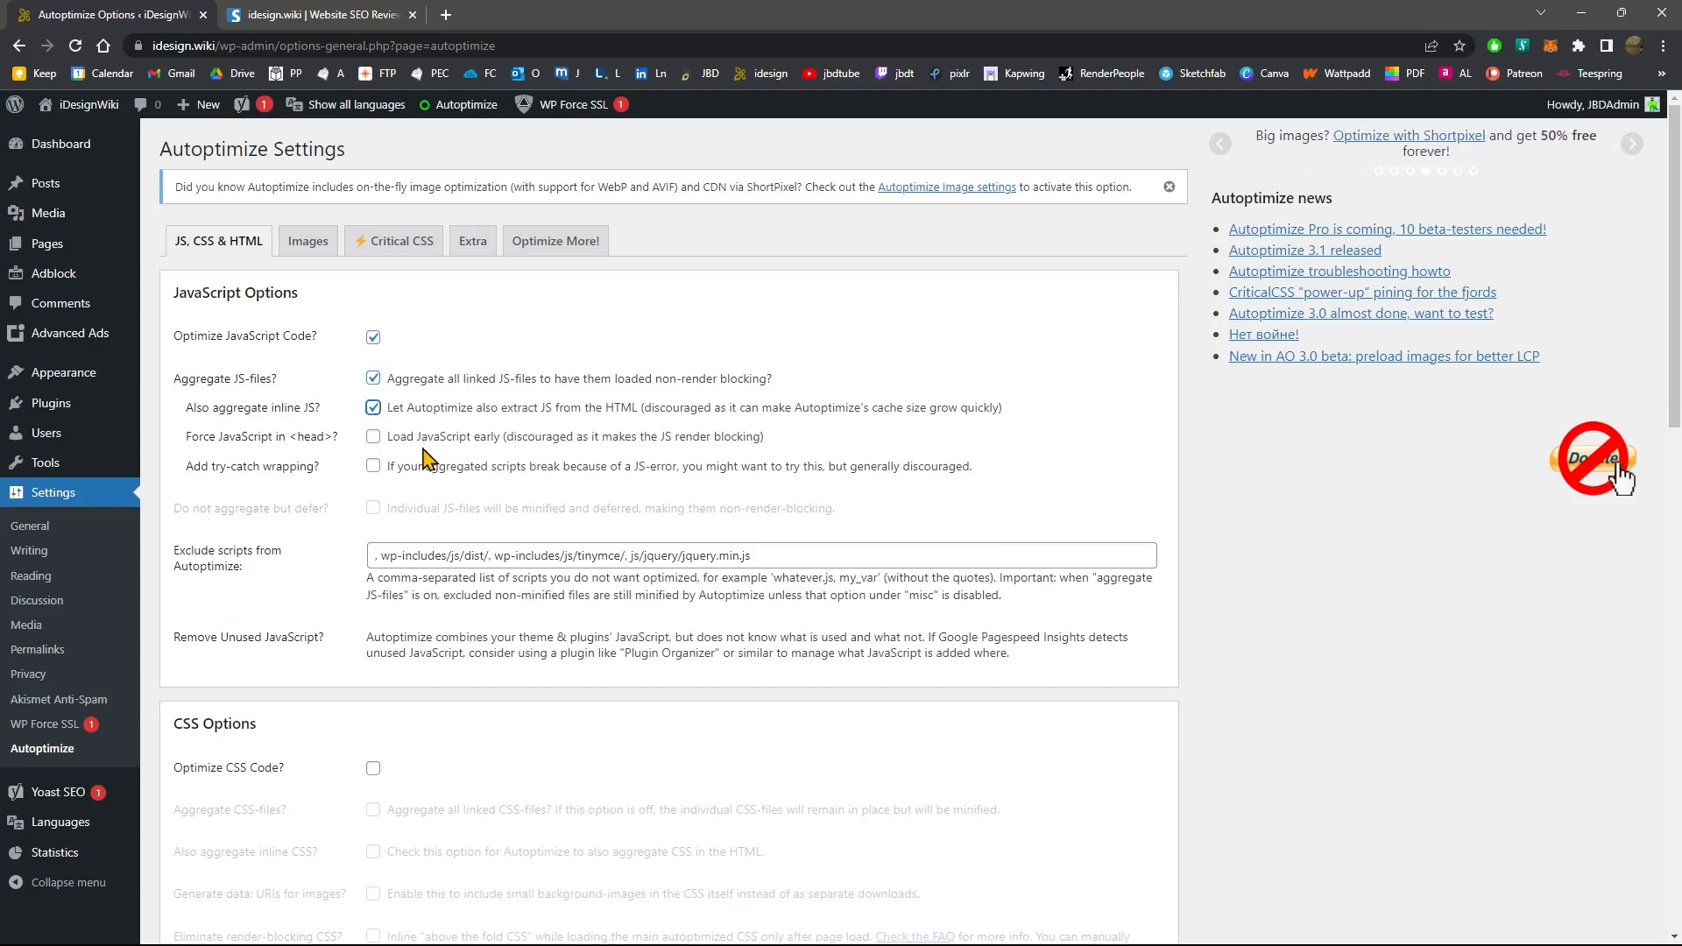
click(371, 437)
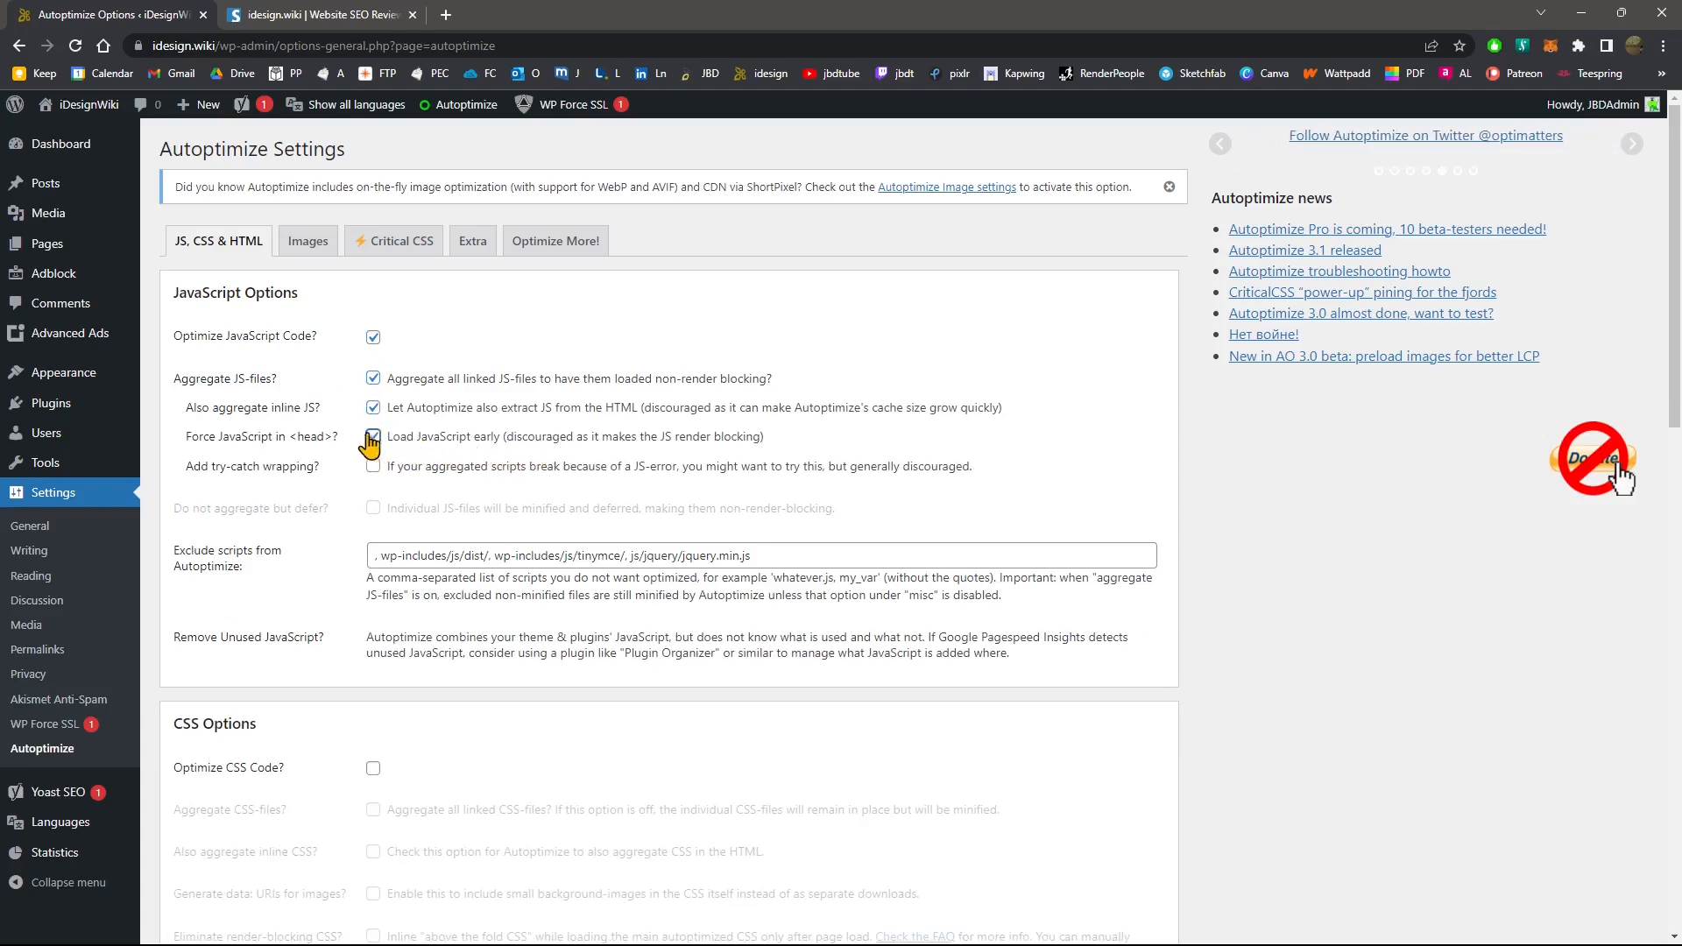
click(373, 468)
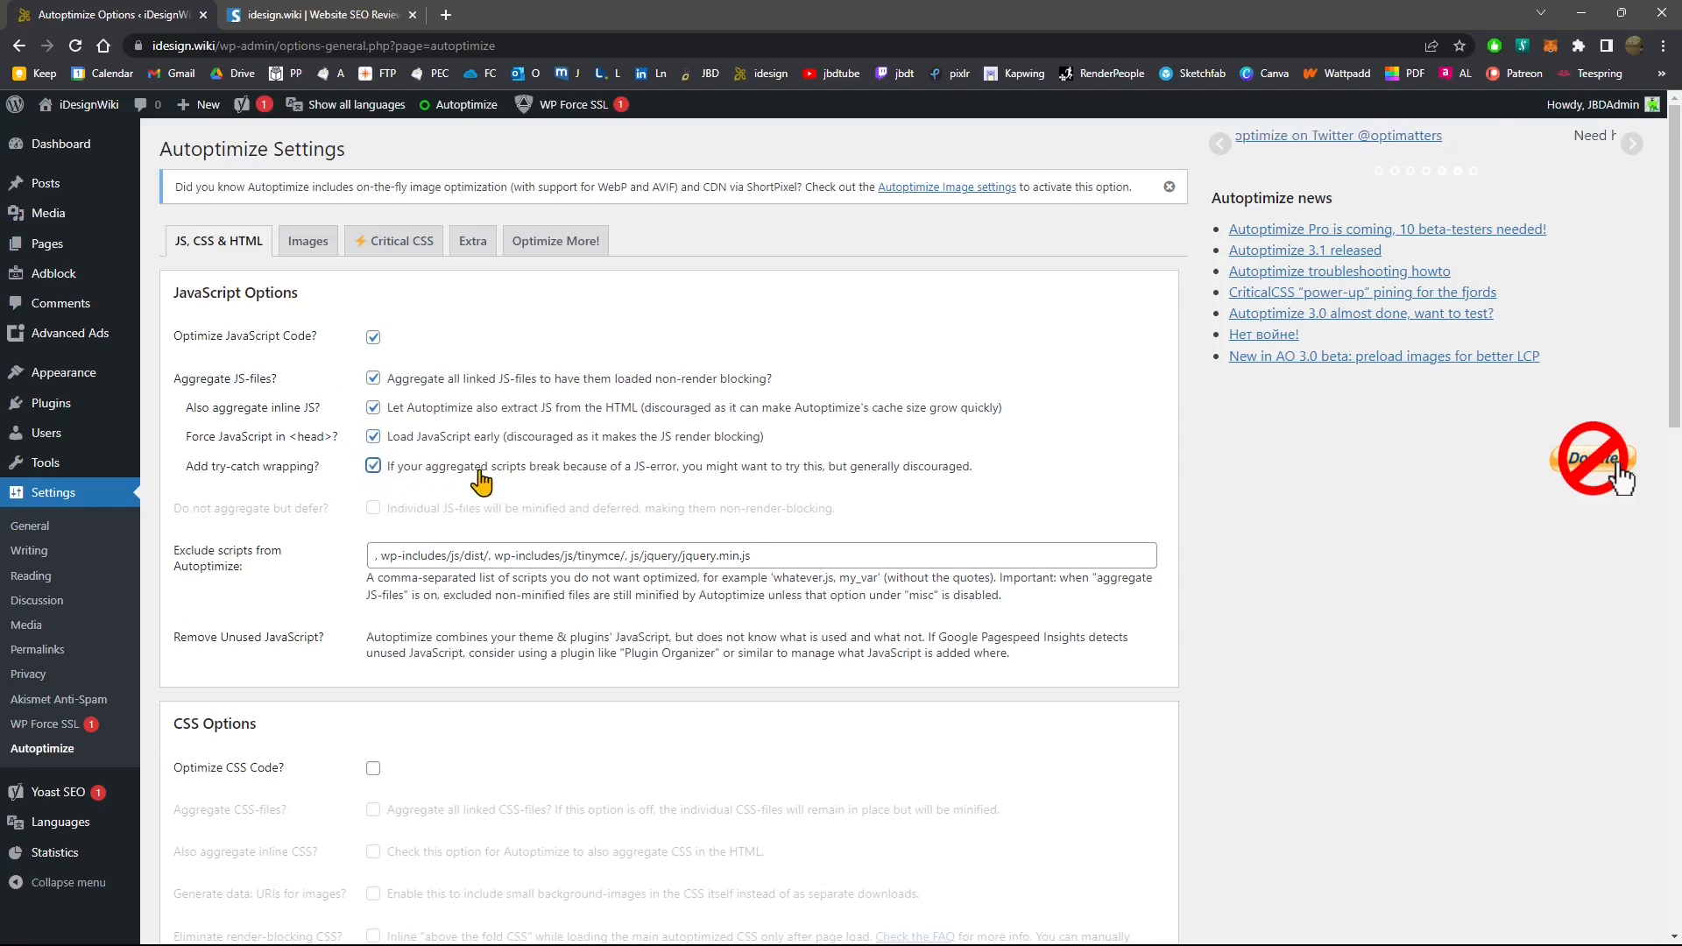
Step: Enable CSS optimization with aggregated CSS files, aggregated inline CSS and data: URIs for images, leaving render-blocking CSS elimination off
scroll(396, 478, down, 1)
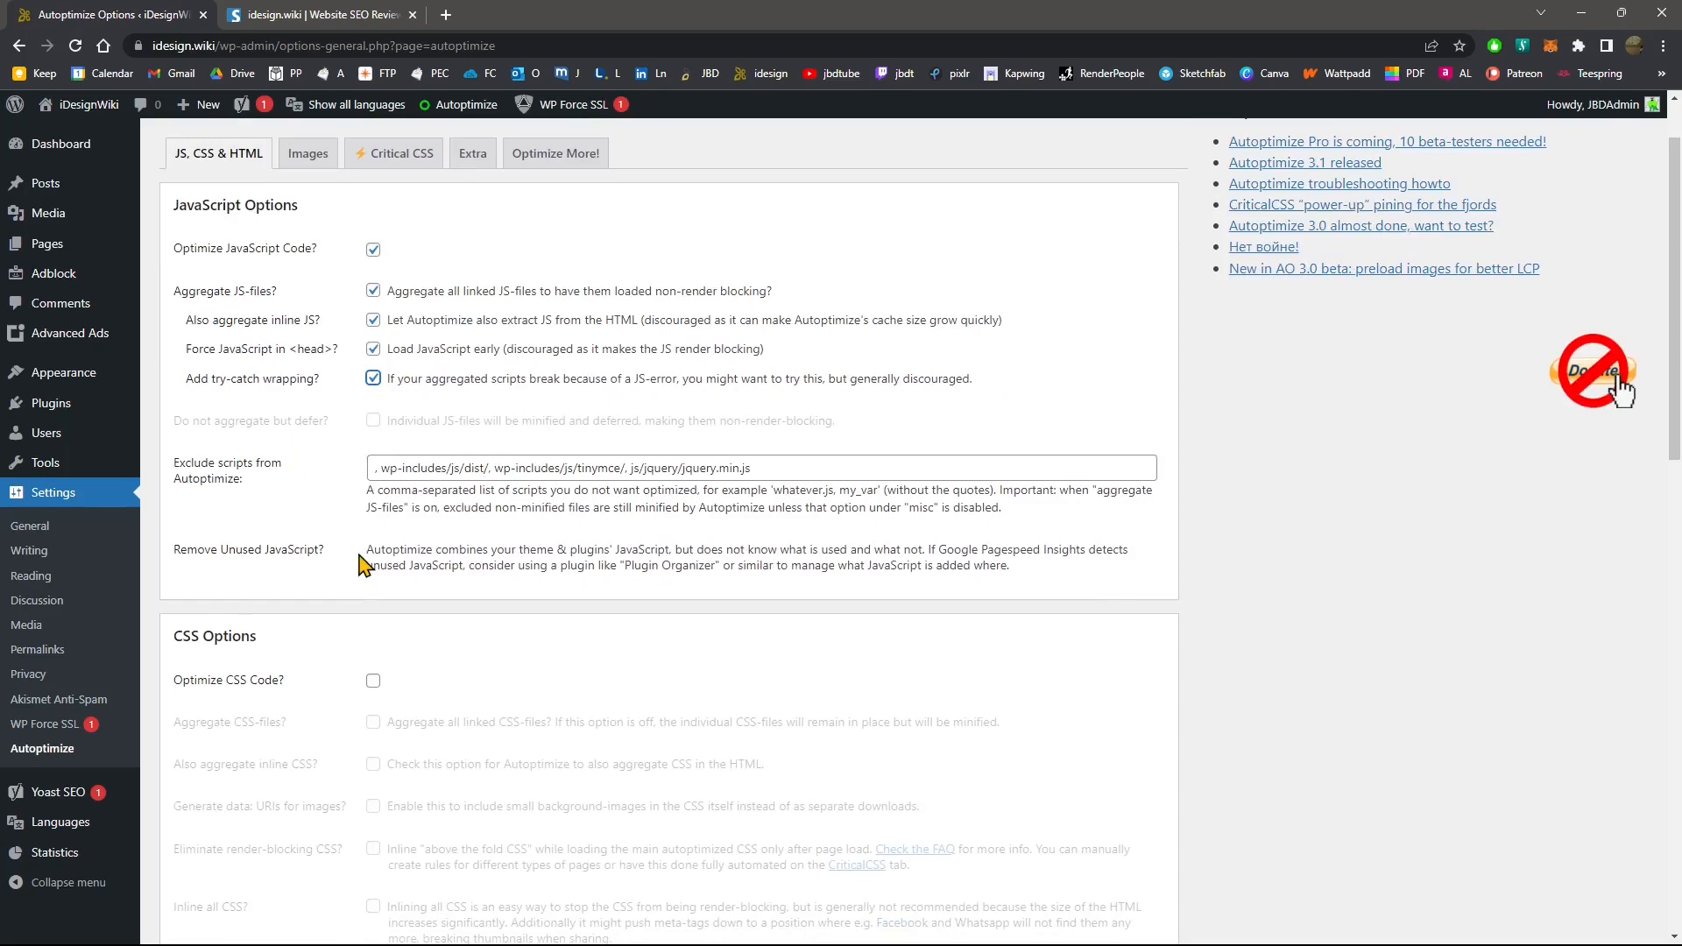
scroll(376, 490, down, 1)
scroll(307, 331, up, 2)
scroll(372, 447, down, 4)
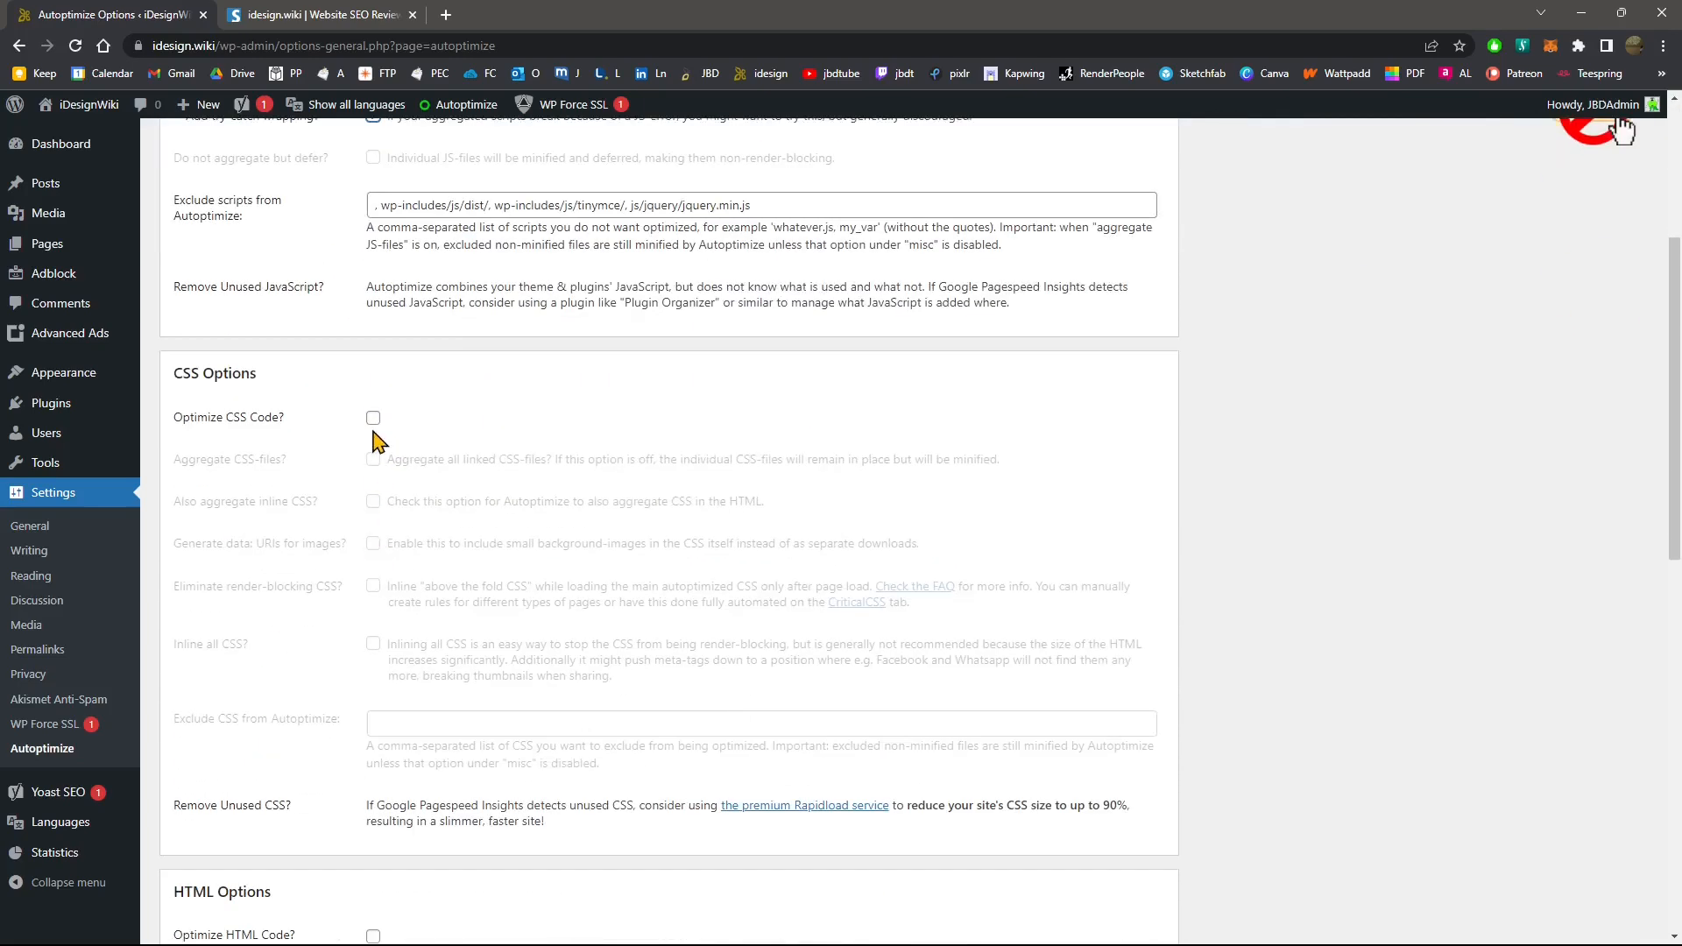
click(373, 419)
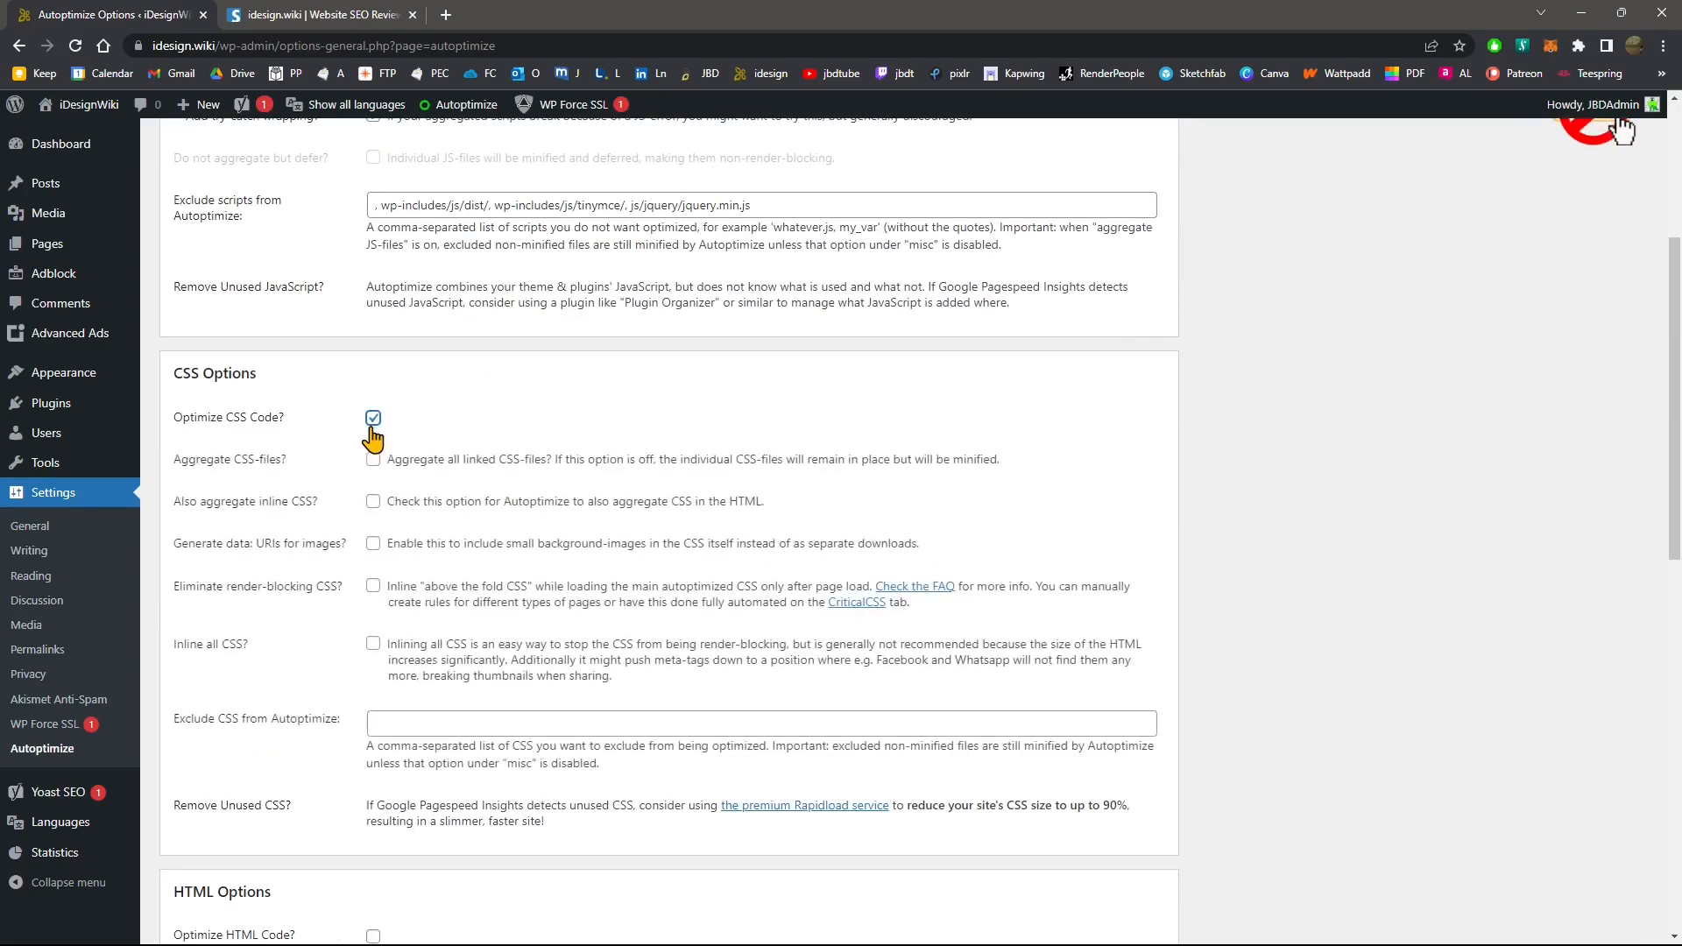
click(373, 503)
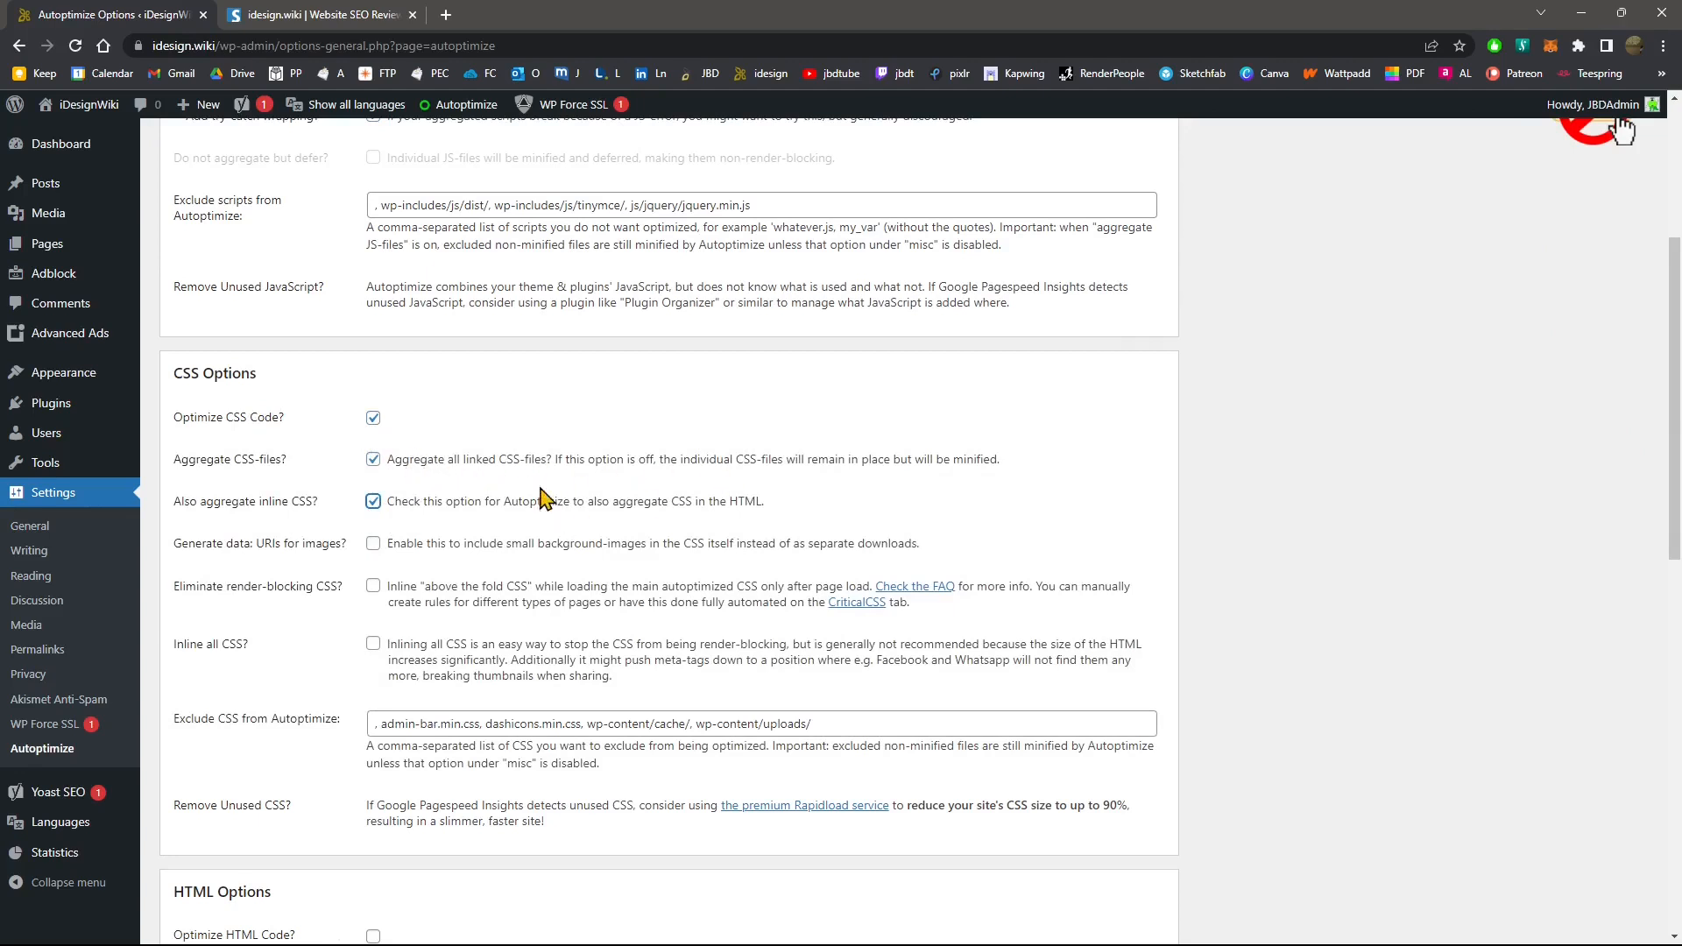
scroll(482, 438, down, 1)
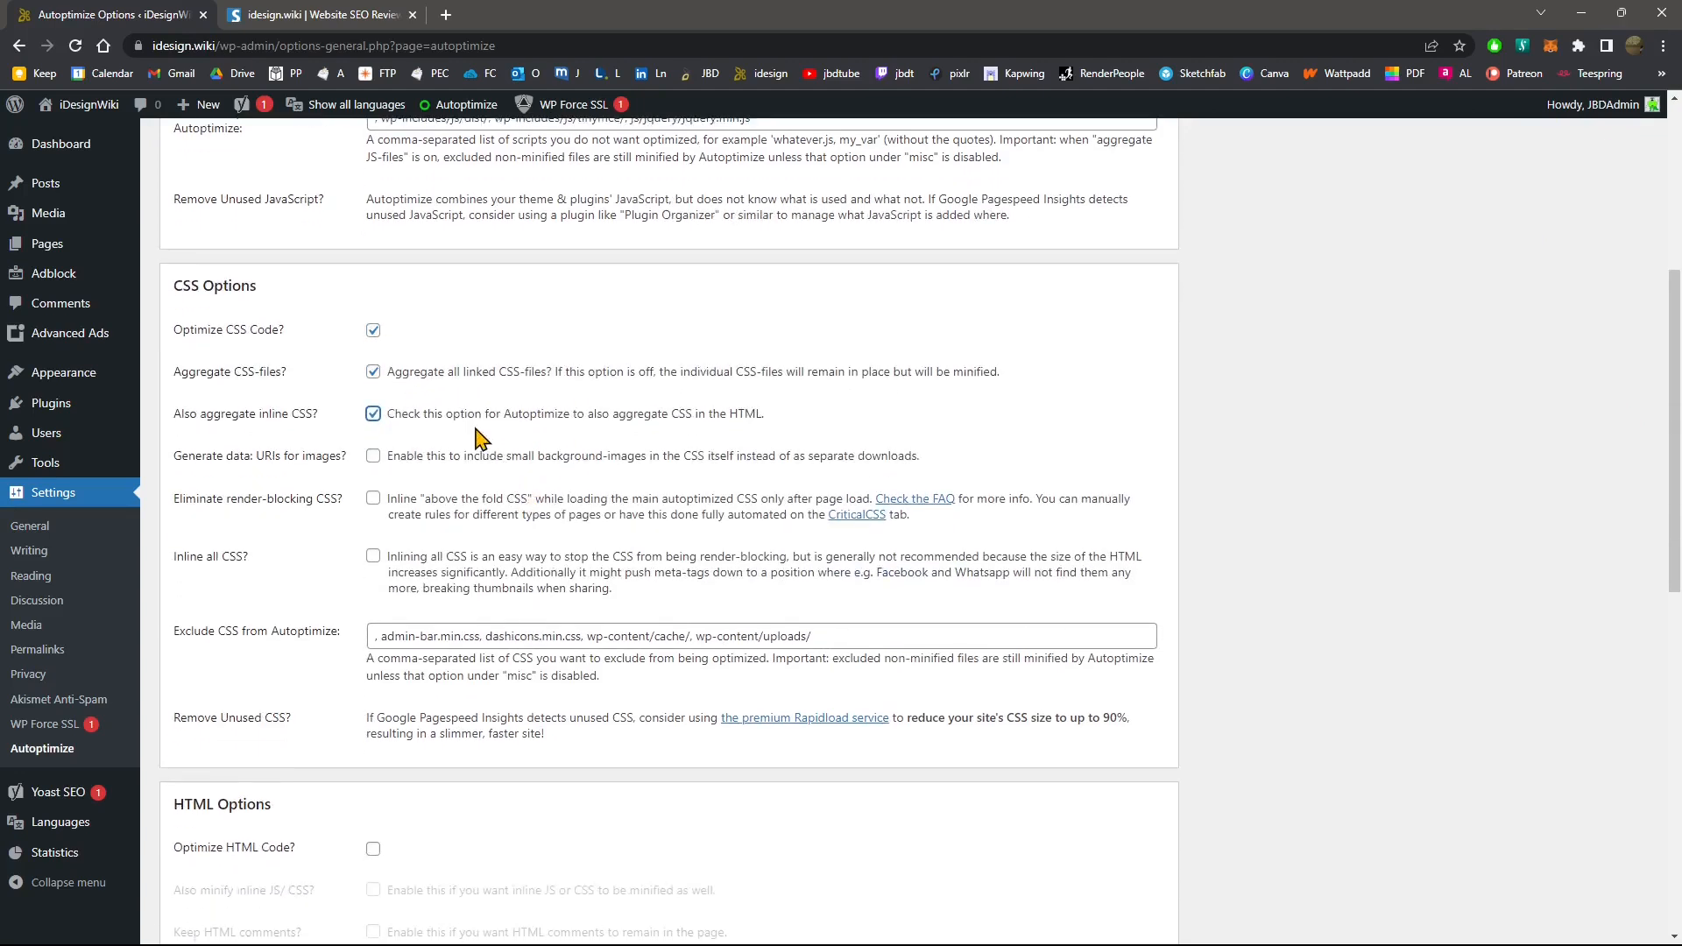
click(369, 459)
click(373, 499)
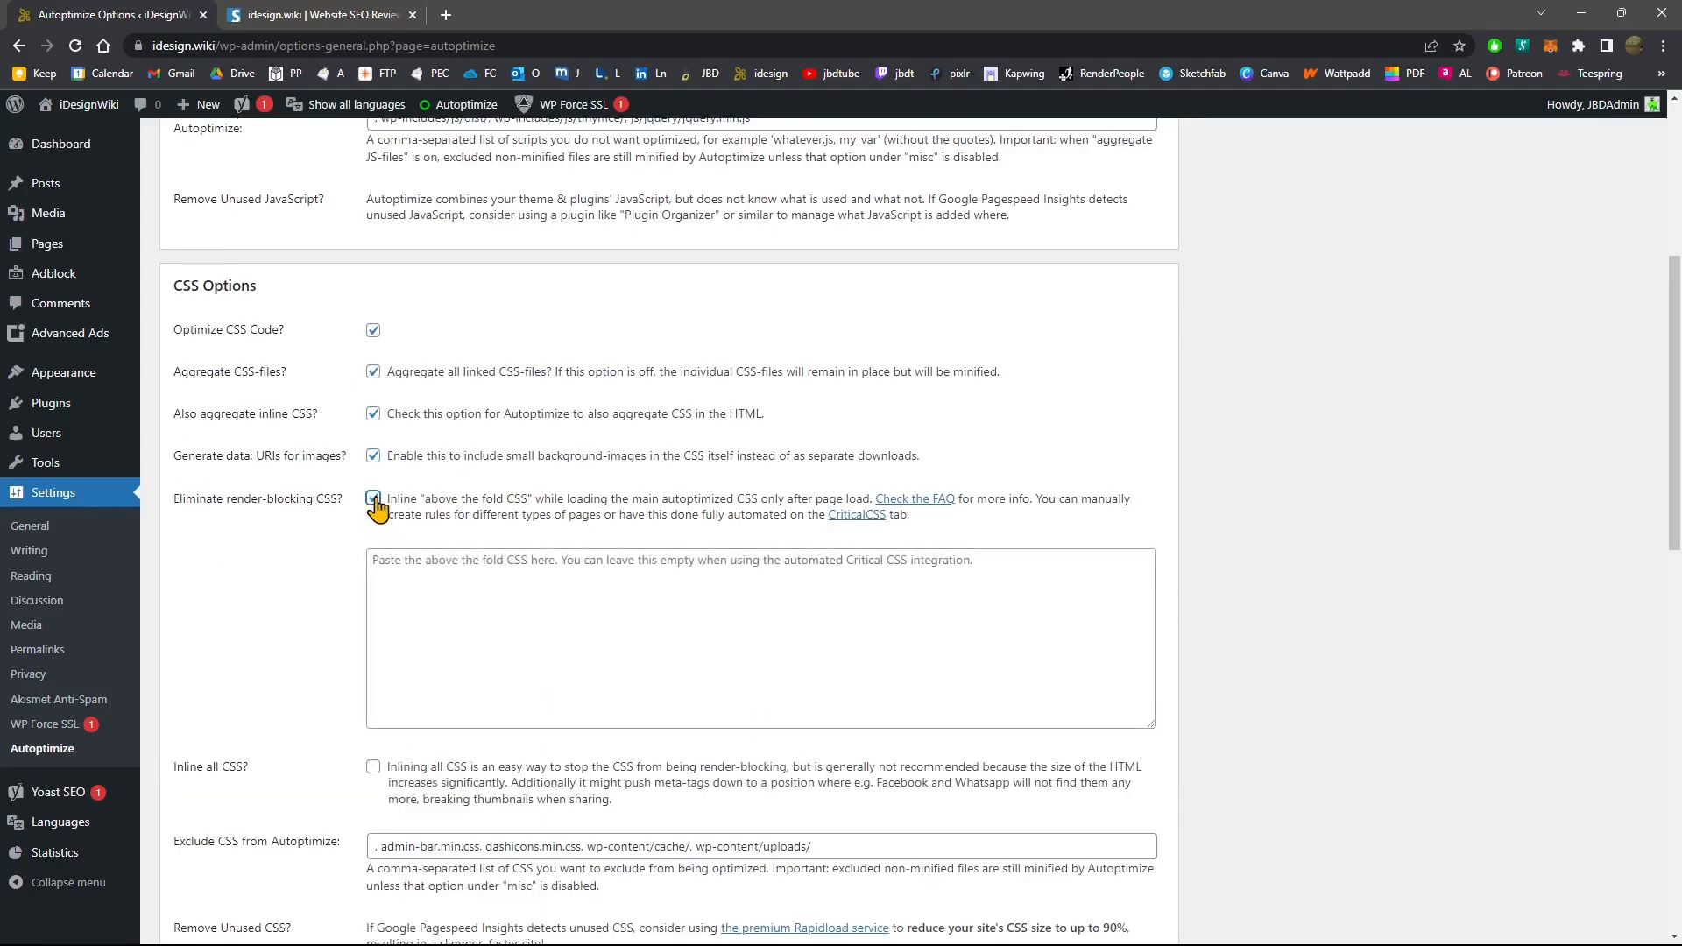
click(374, 499)
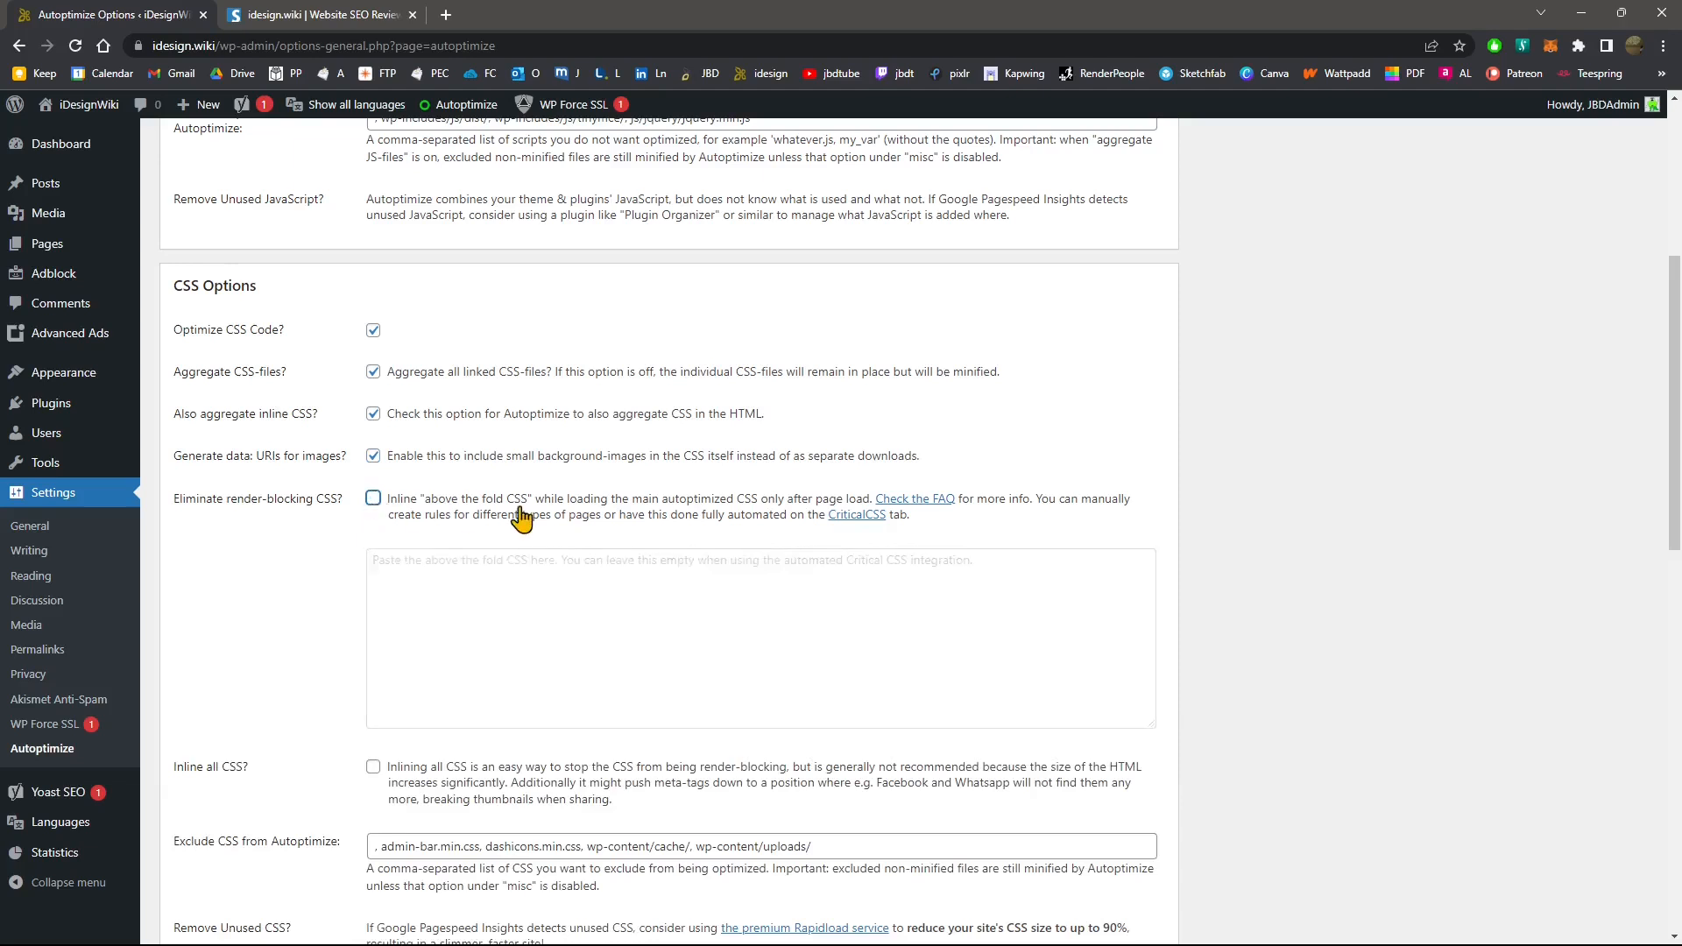
Step: Enable HTML code optimization, including minifying inline JS/CSS and keeping HTML comments
scroll(425, 537, down, 2)
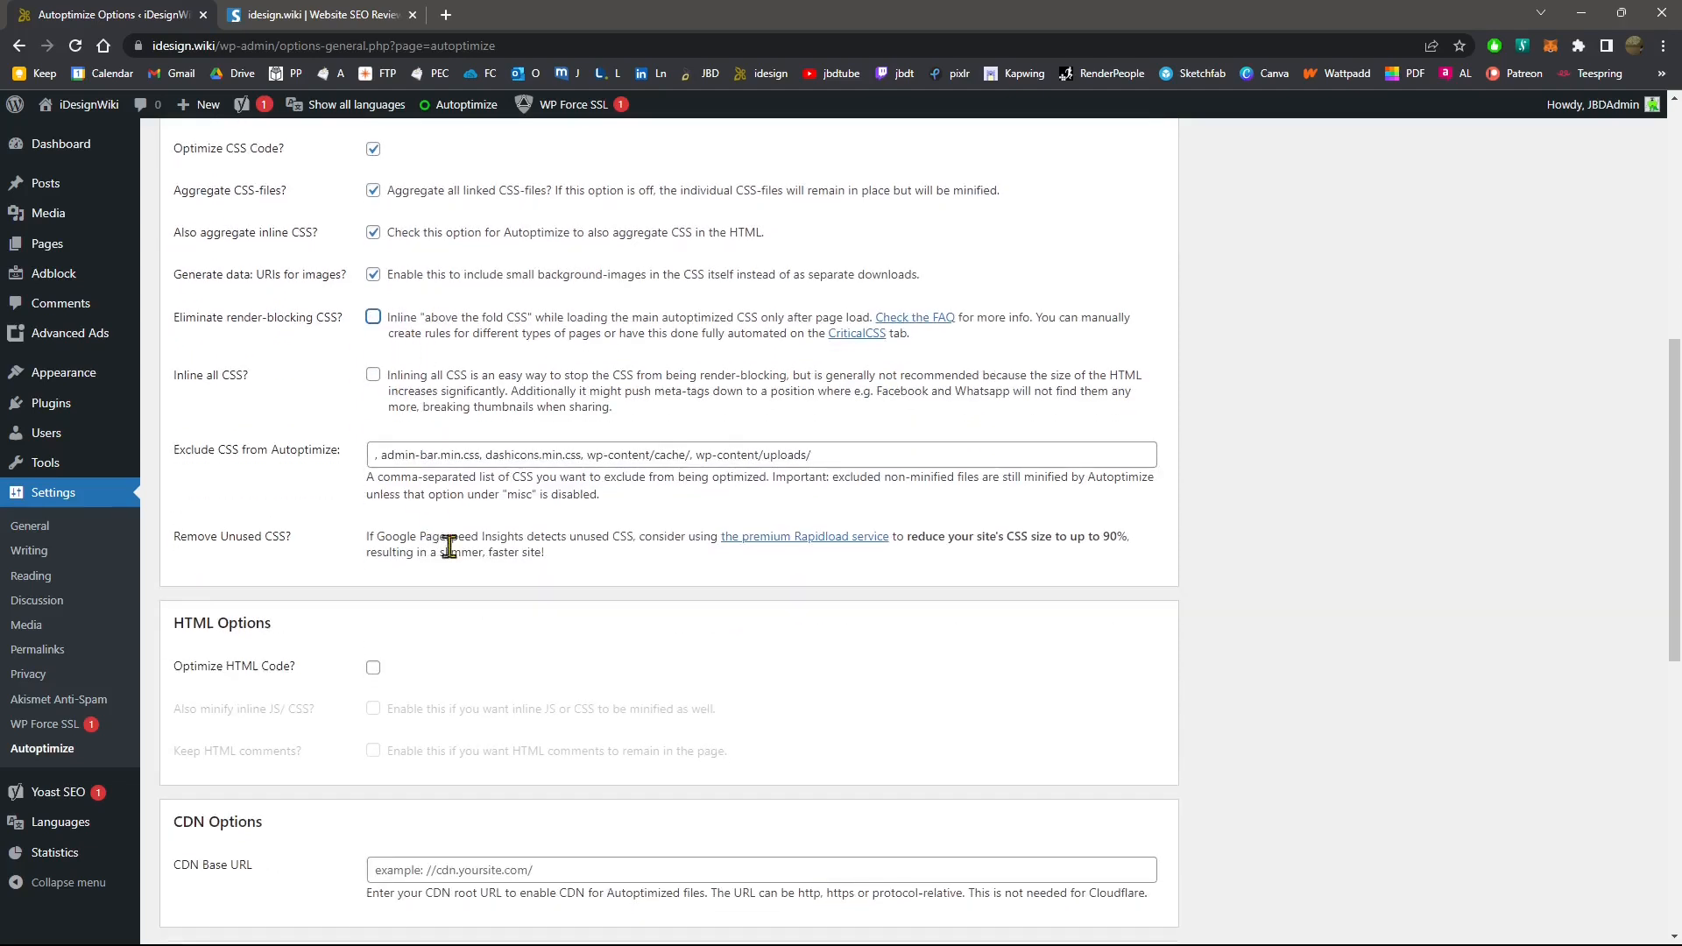
scroll(387, 548, down, 2)
click(373, 499)
scroll(473, 512, down, 1)
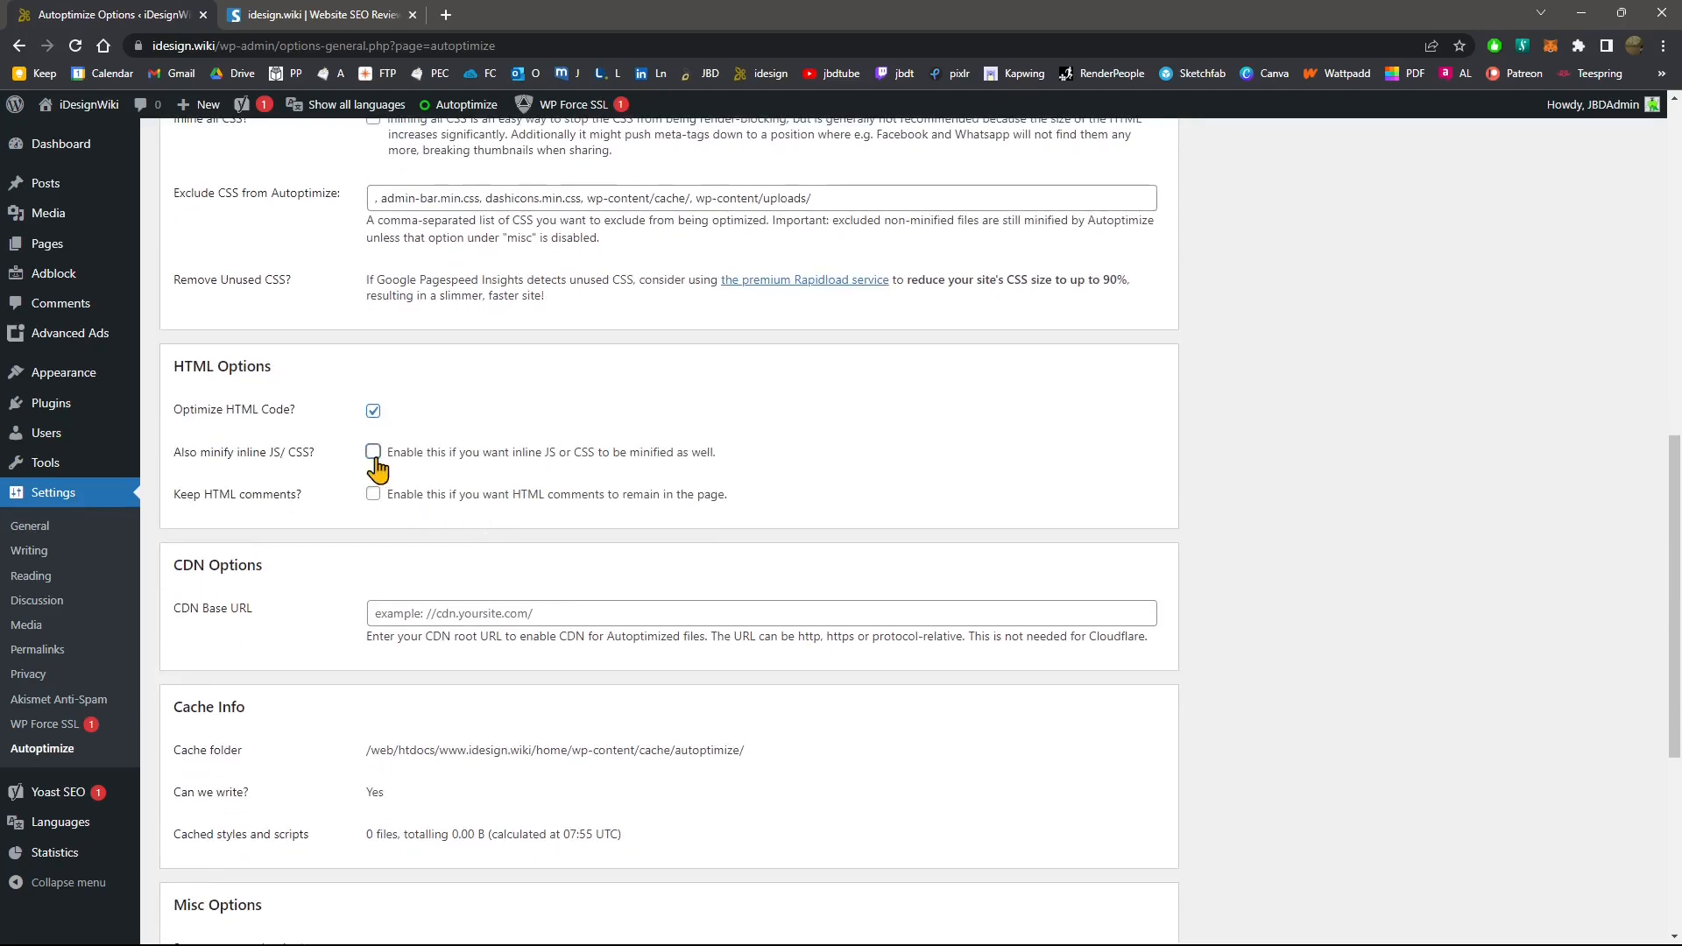
click(374, 454)
click(372, 496)
Step: Keep the default CDN and miscellaneous options, save the Autoptimize settings and empty the cache
scroll(316, 526, down, 1)
scroll(319, 530, down, 1)
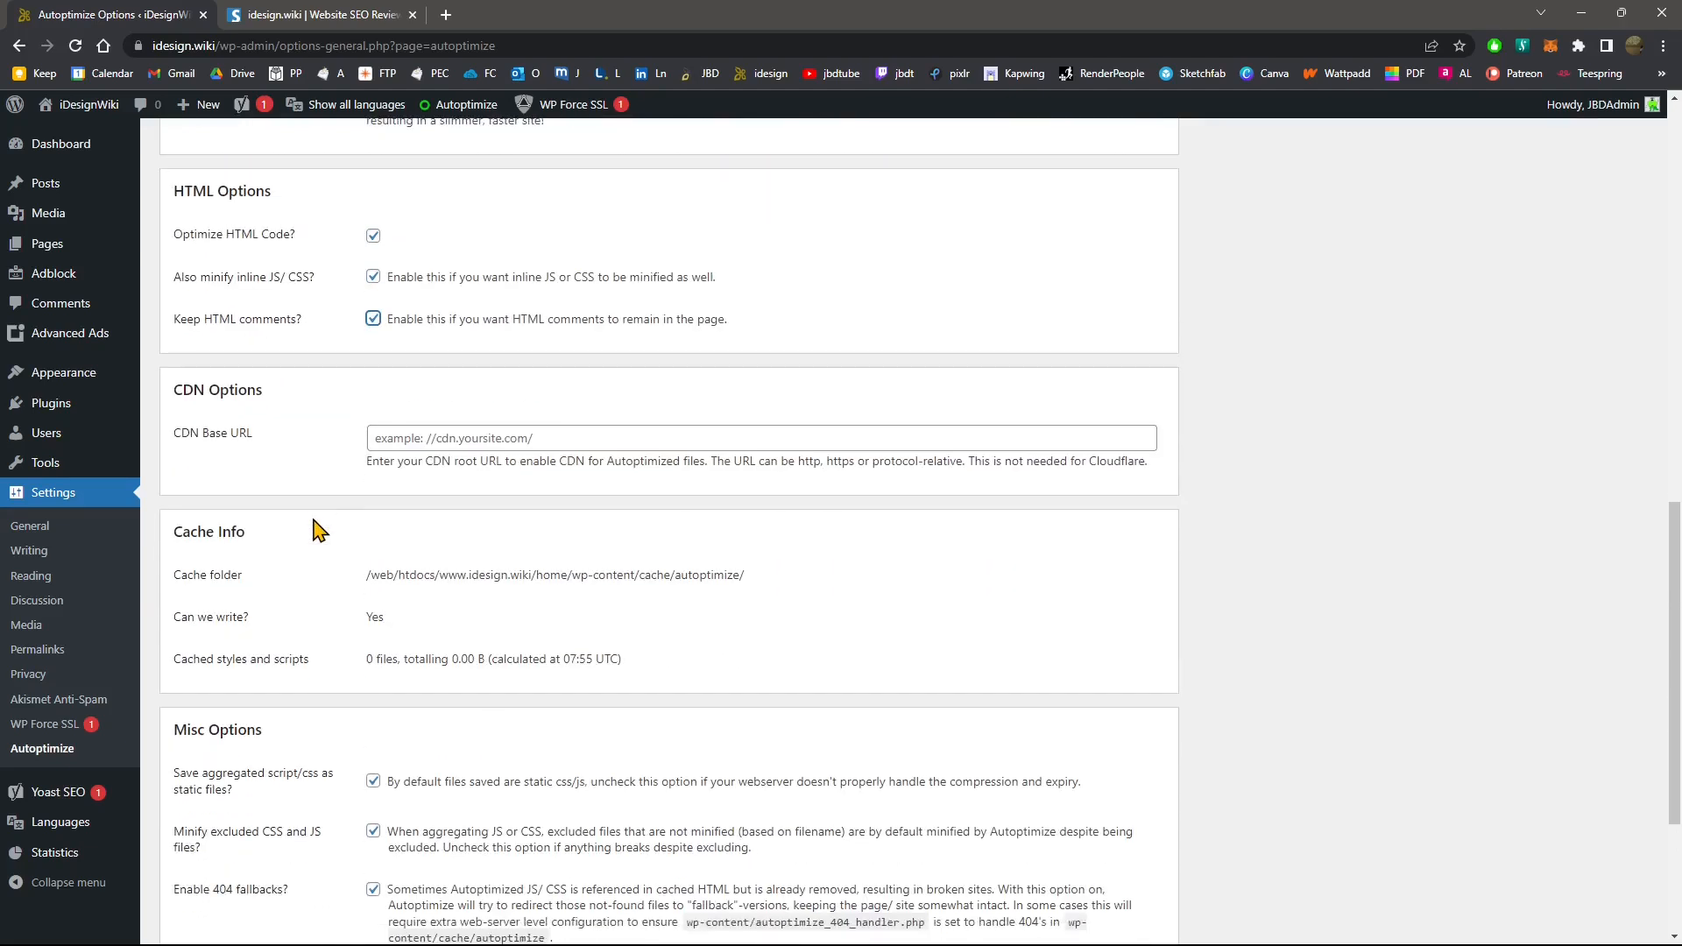
scroll(317, 530, down, 3)
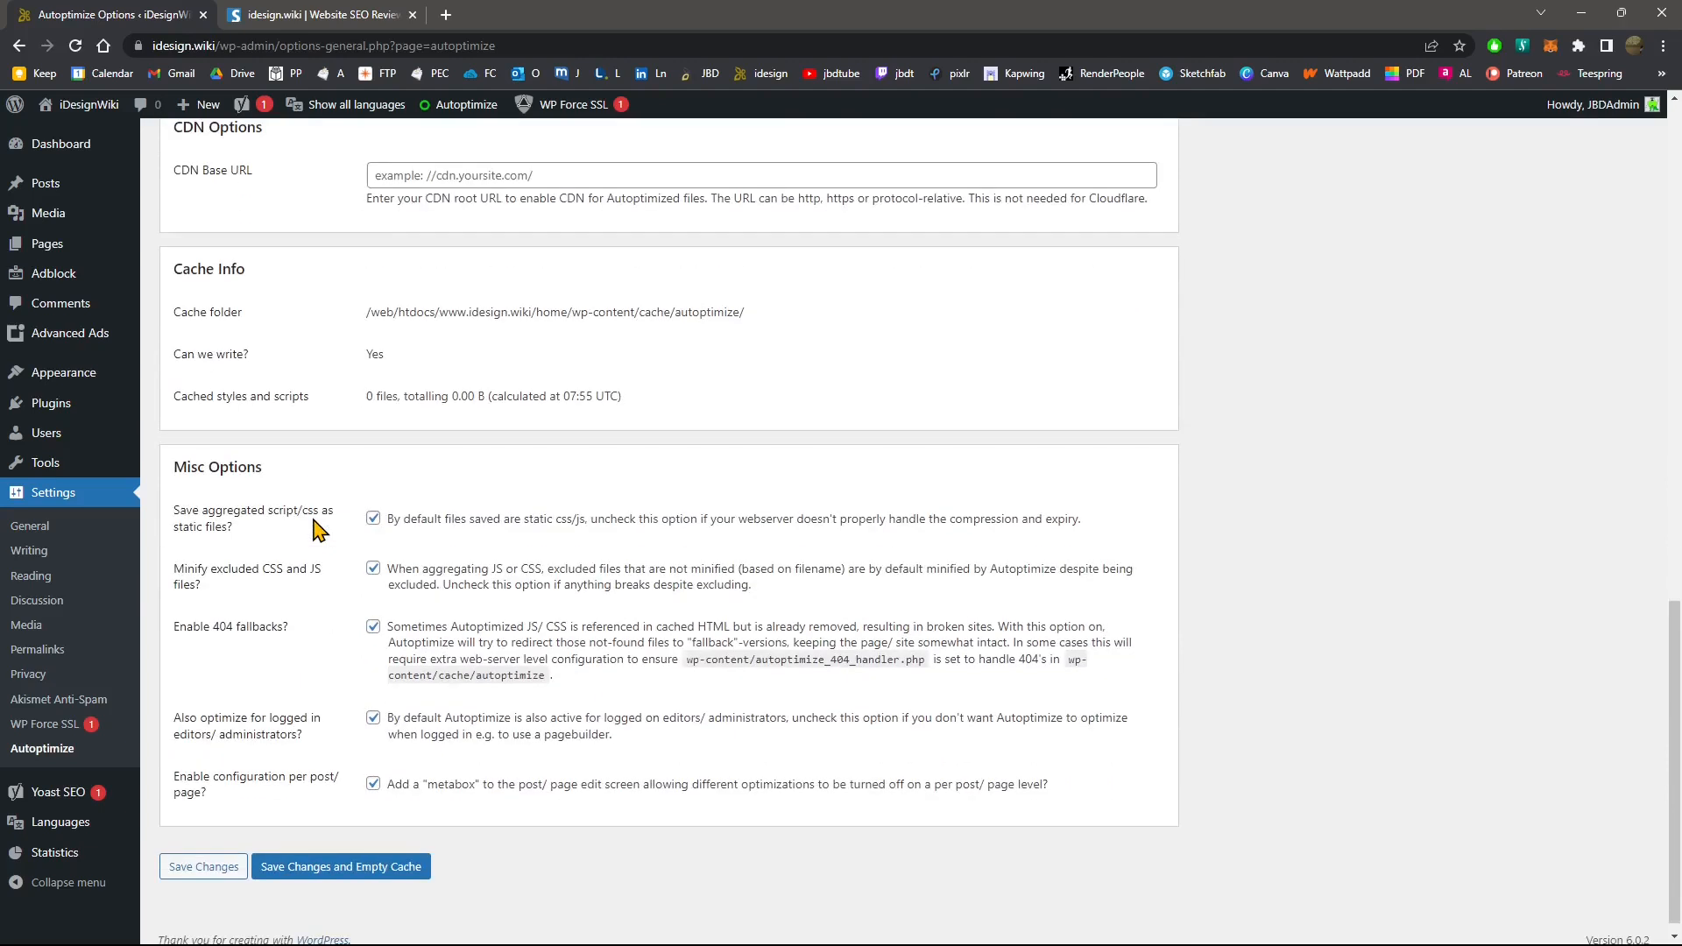
click(317, 875)
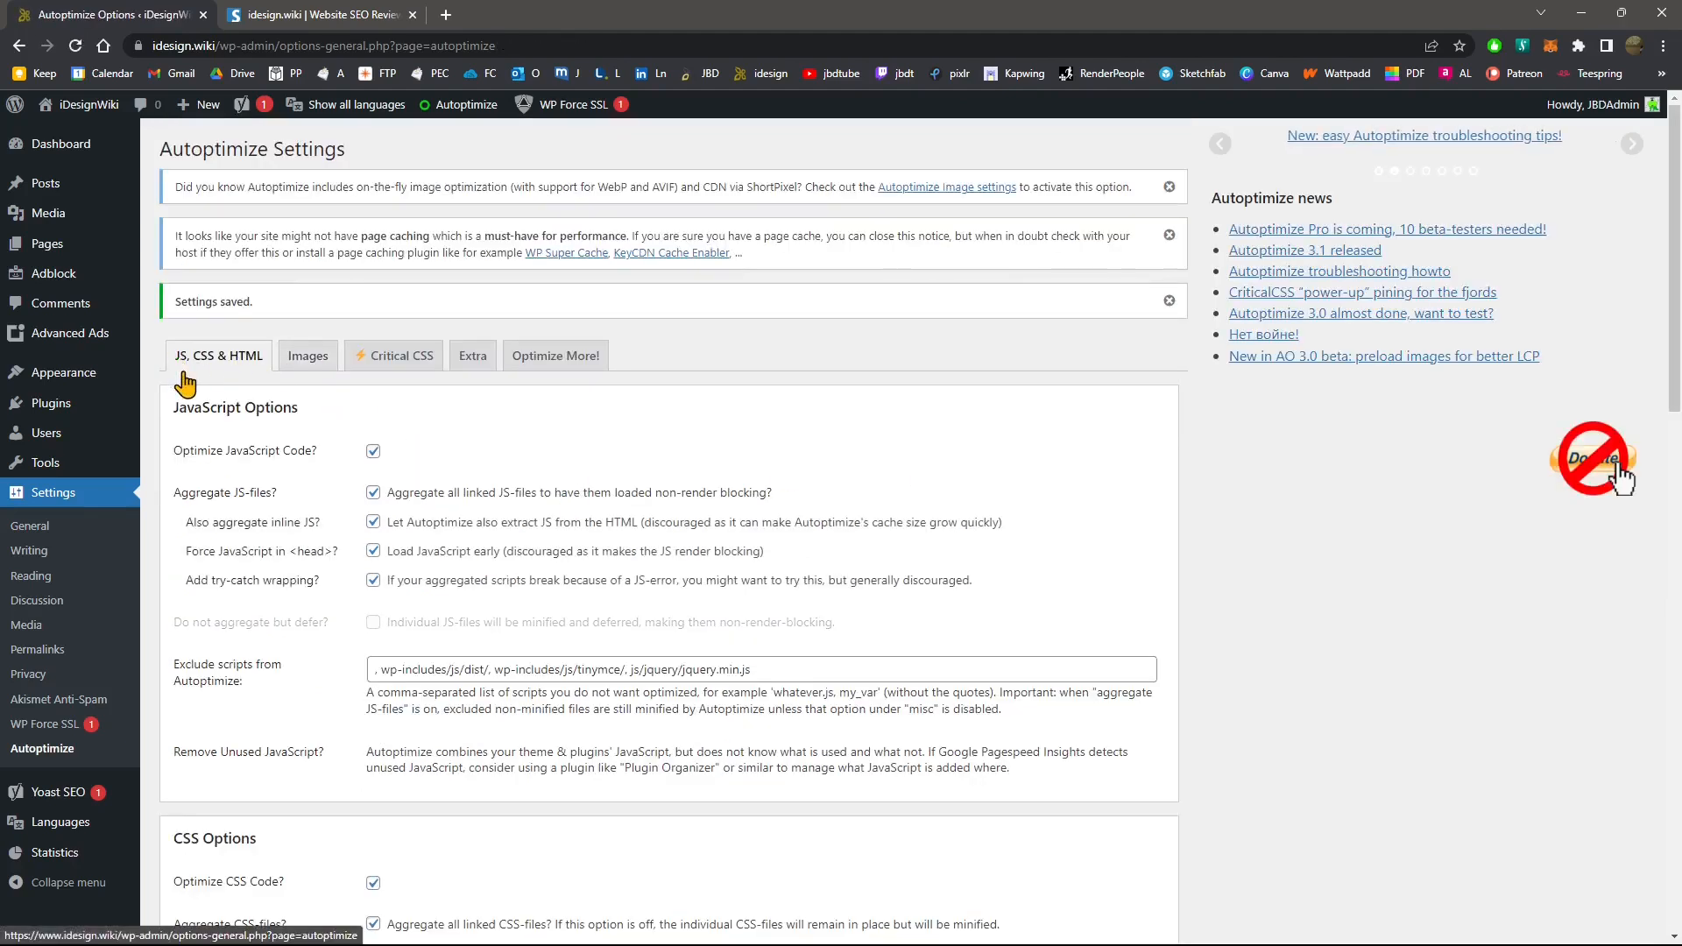
Step: Enable on-the-fly image optimization through ShortPixel's global CDN in Autoptimize and set the image optimization quality to Lossy
click(311, 362)
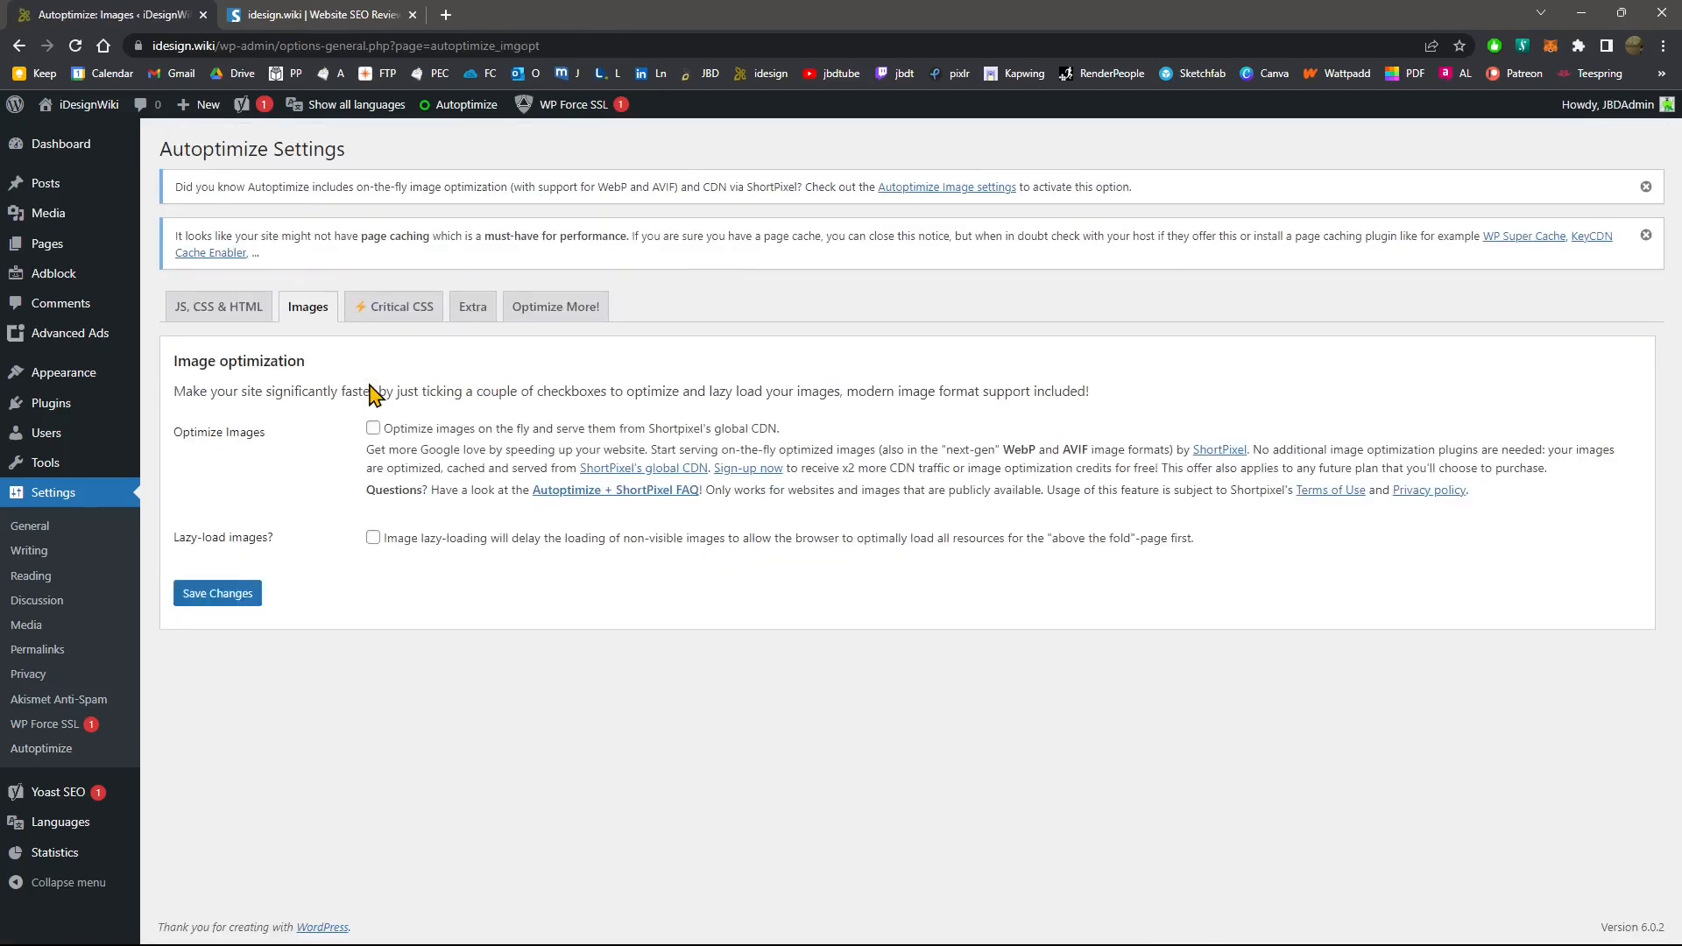
click(373, 428)
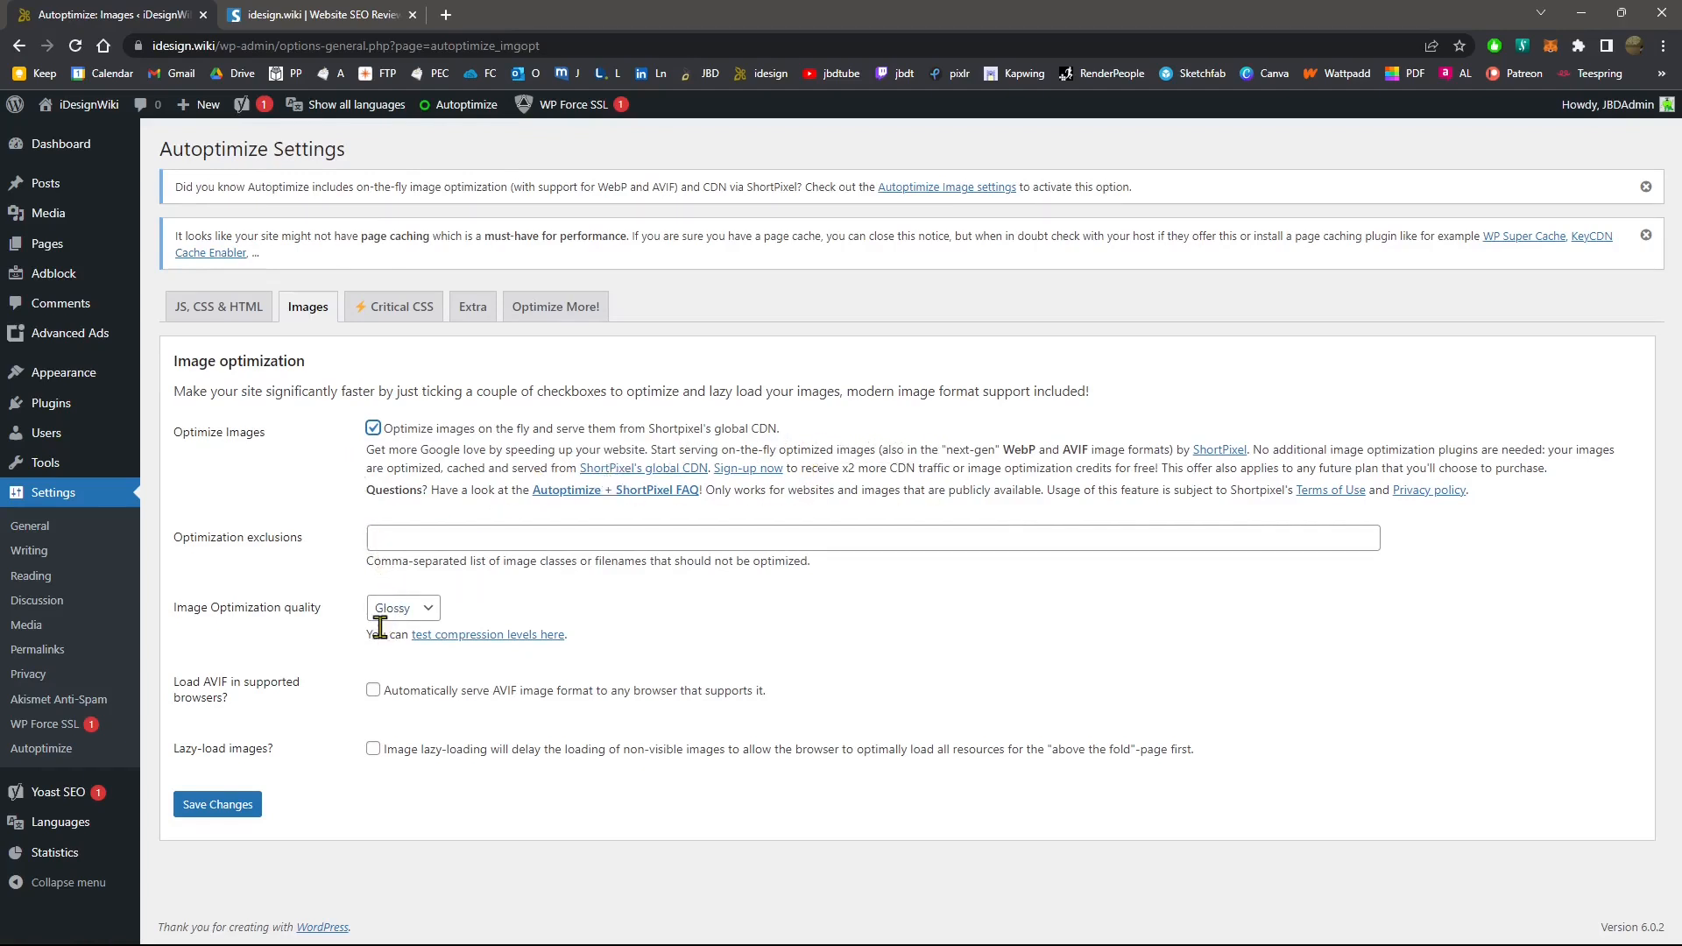
click(399, 609)
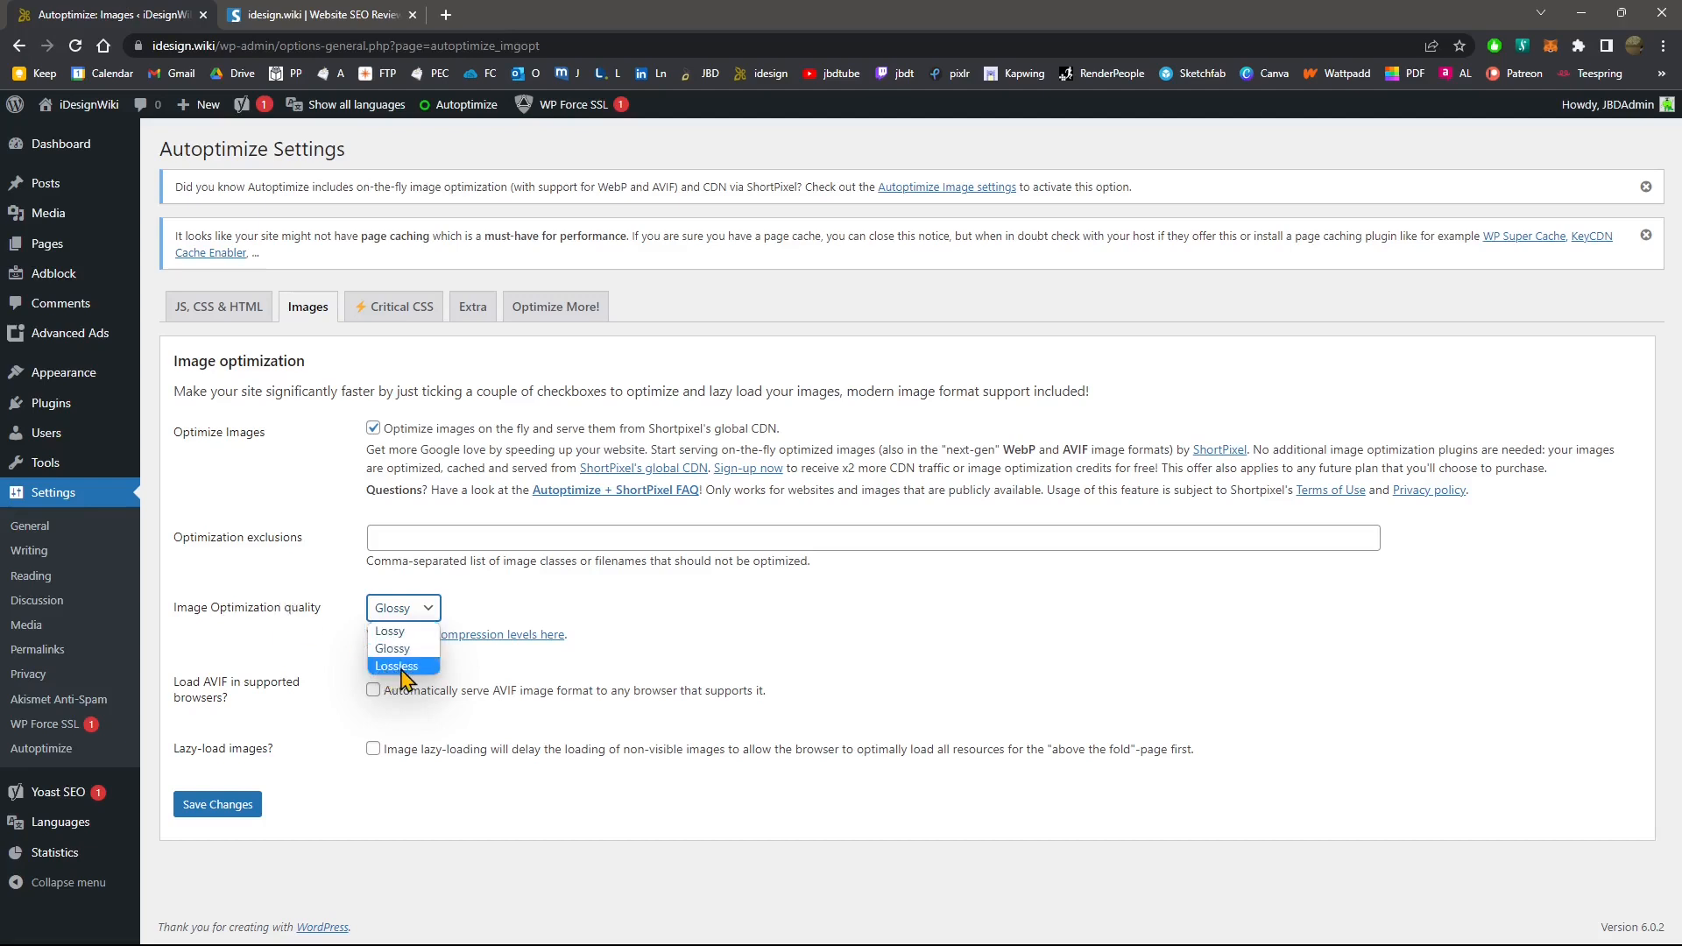
click(394, 631)
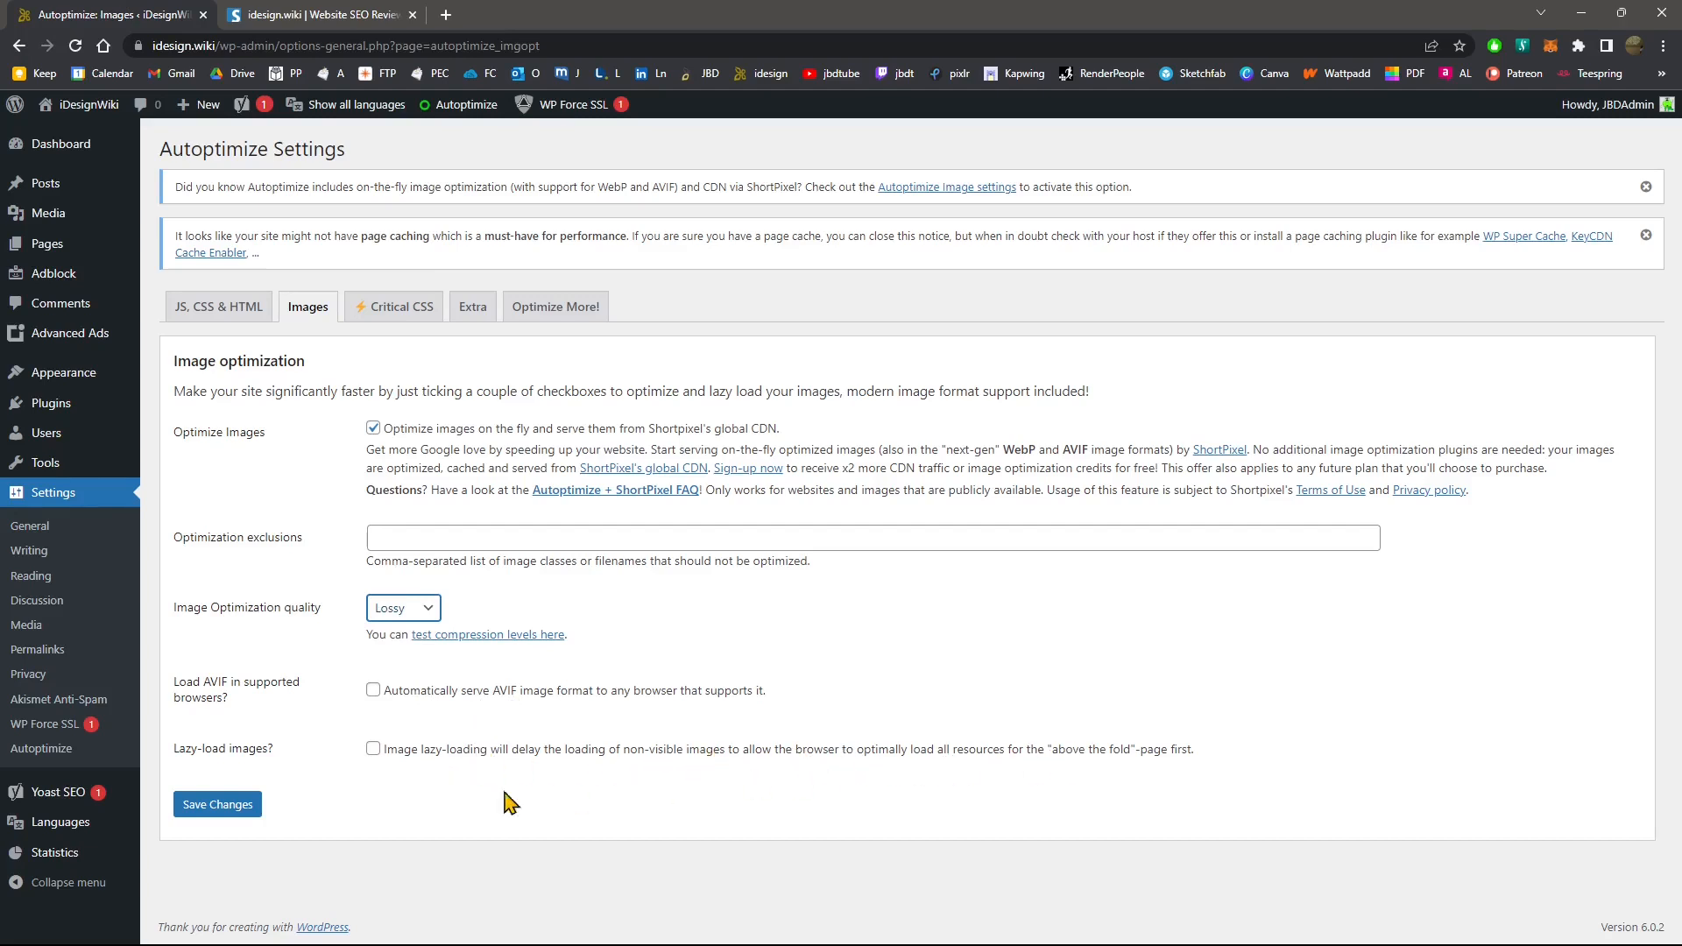
Step: Enable image lazy-loading and AVIF for supported browsers, and save the image optimization settings
click(397, 759)
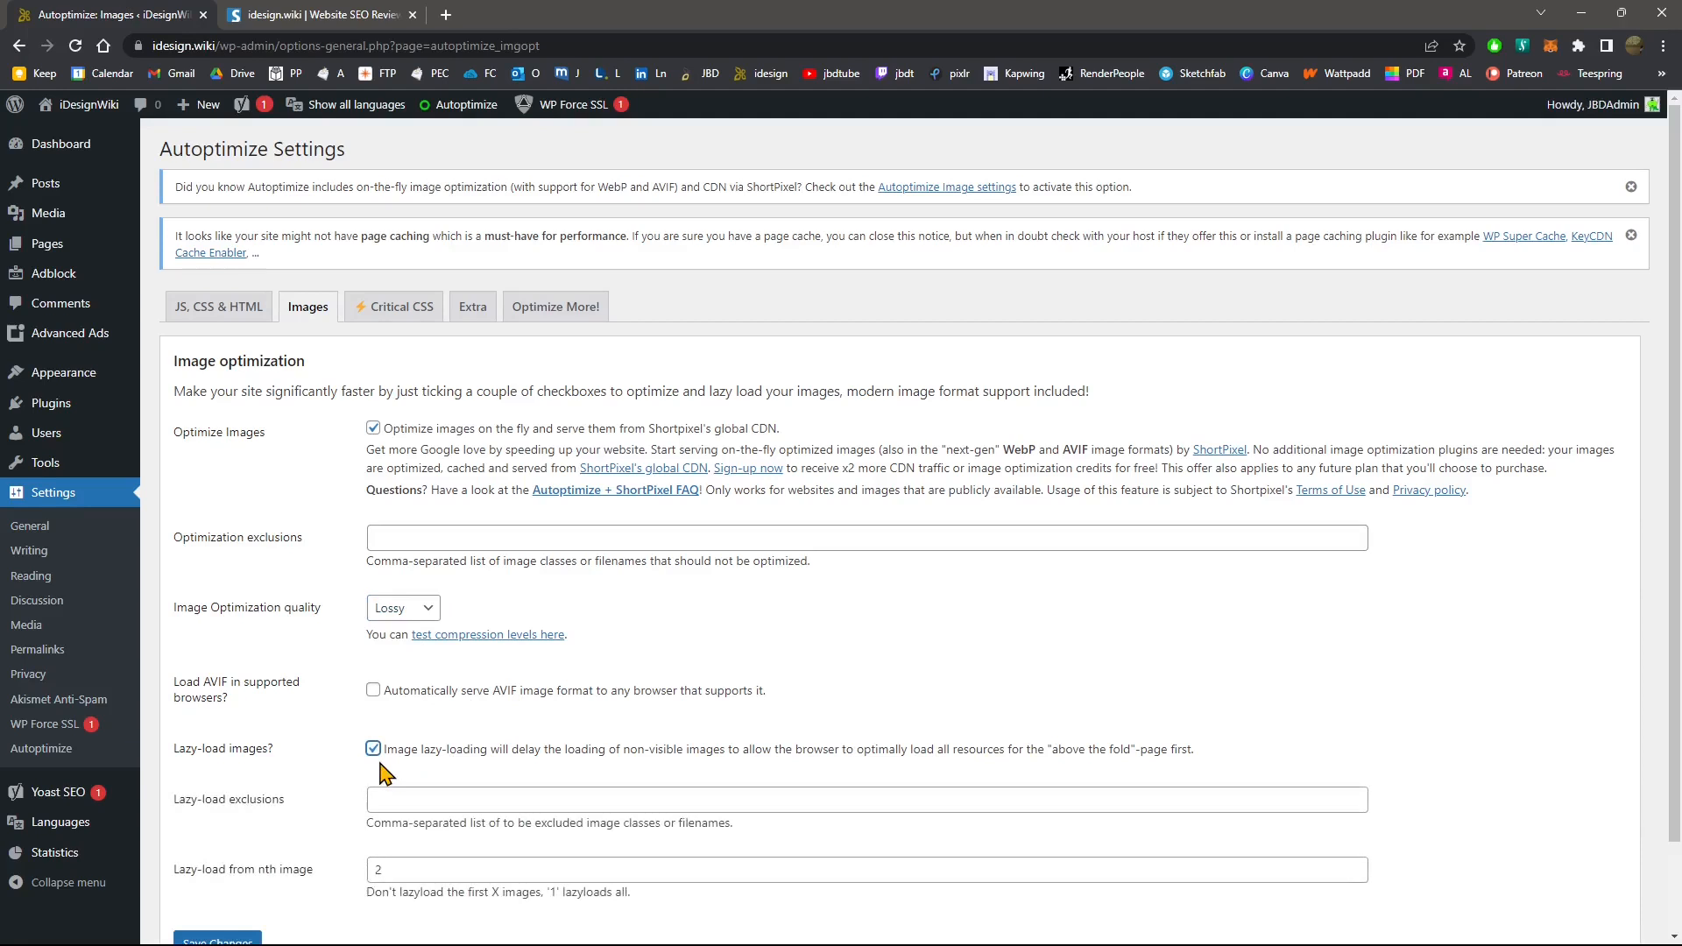
scroll(226, 749, down, 1)
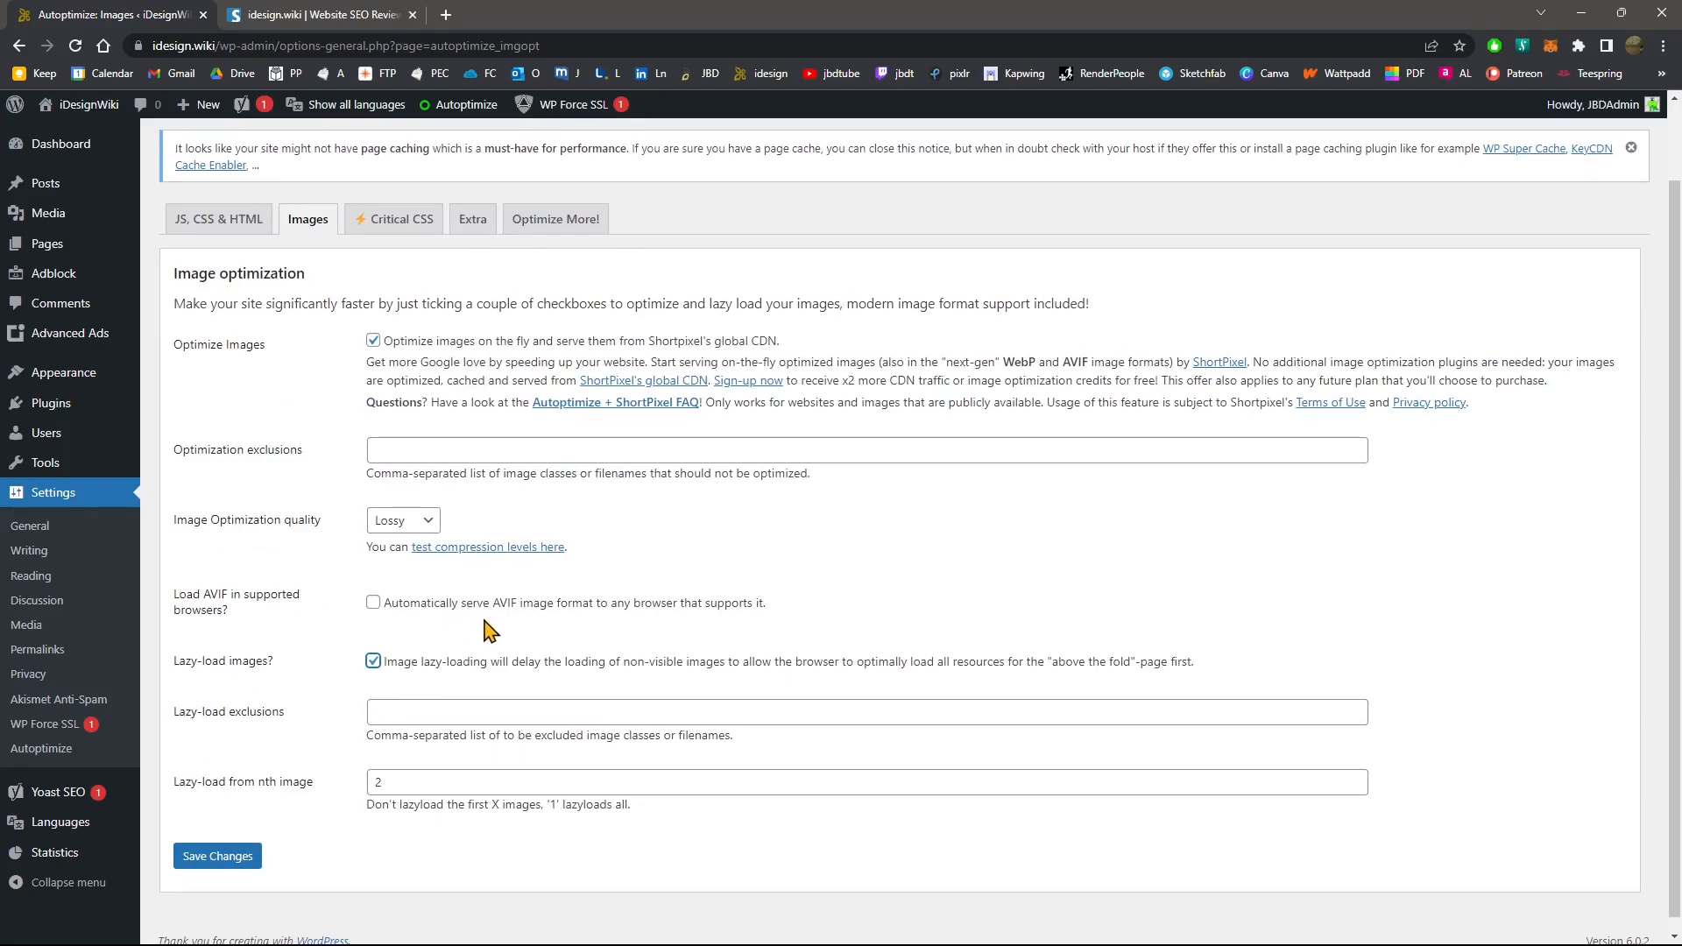
click(437, 605)
click(218, 855)
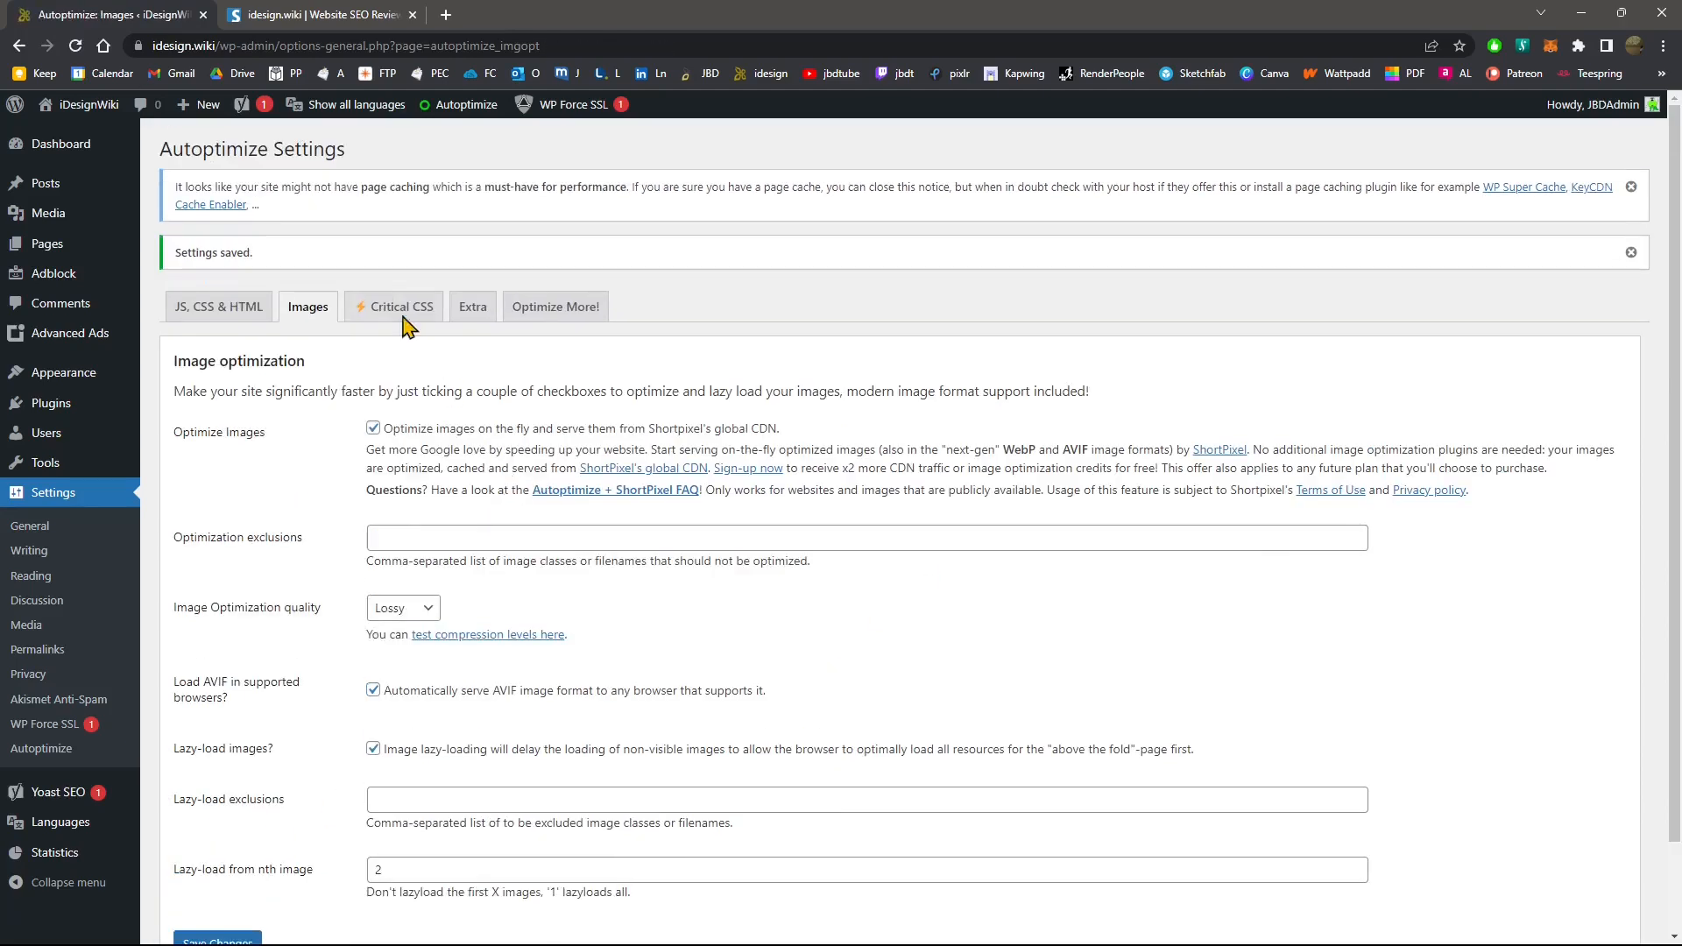
Step: Review Autoptimize's Critical CSS rules and API key options, and the Extra auto-optimization settings
click(375, 314)
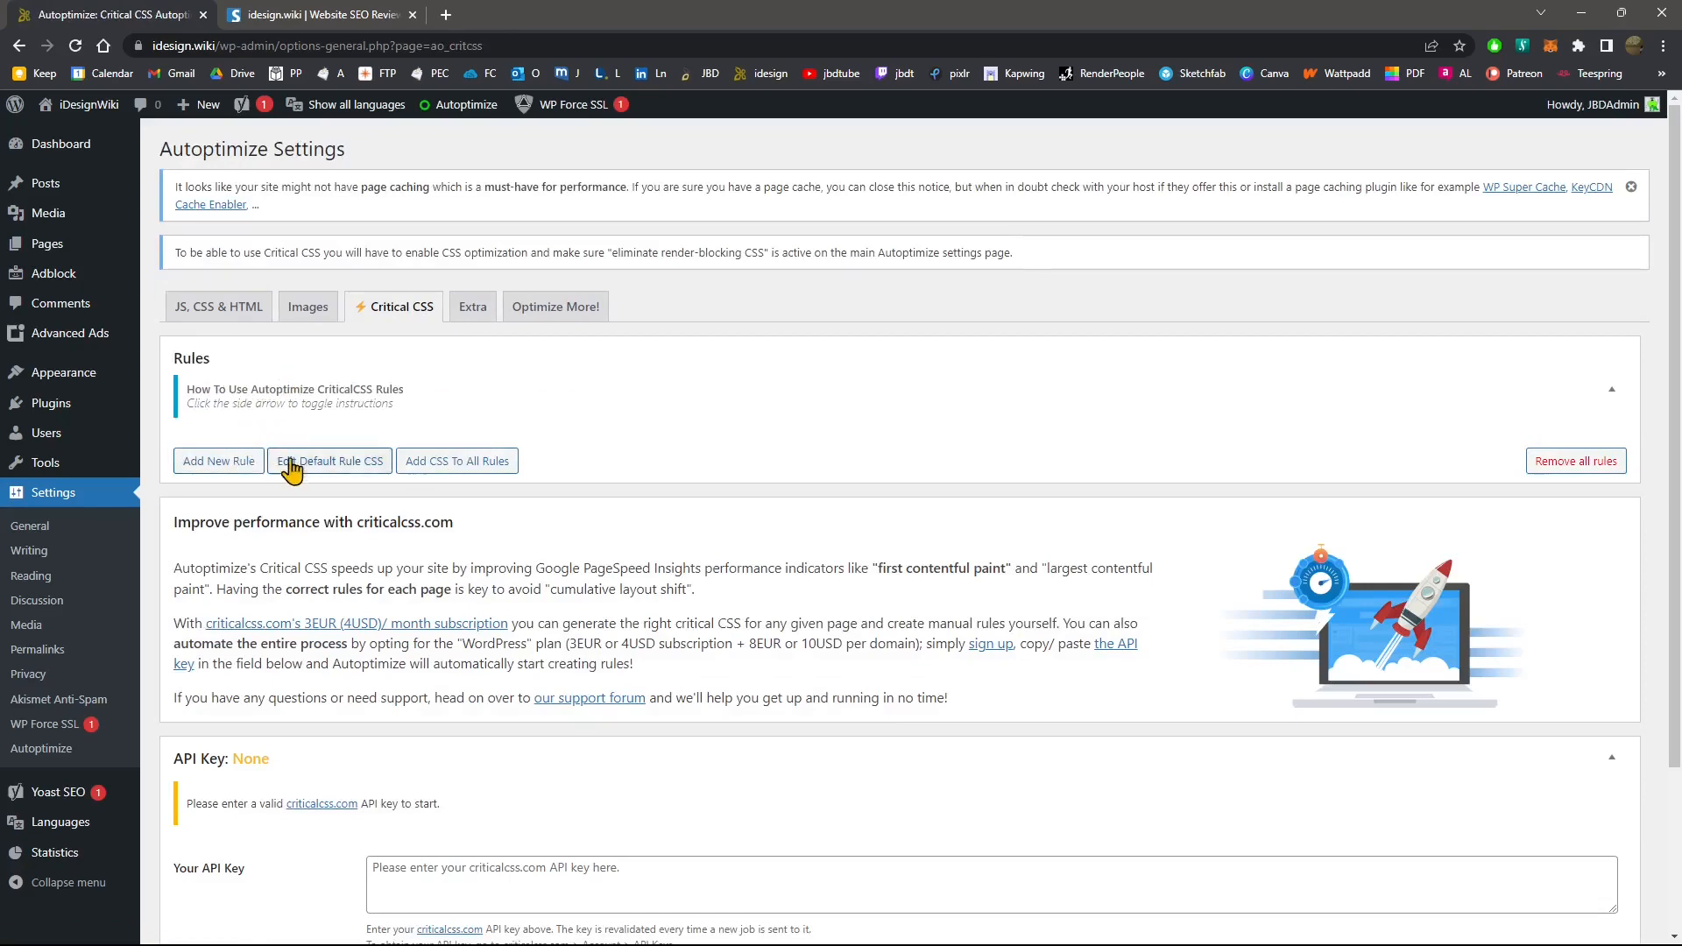
scroll(298, 562, down, 1)
scroll(295, 545, down, 1)
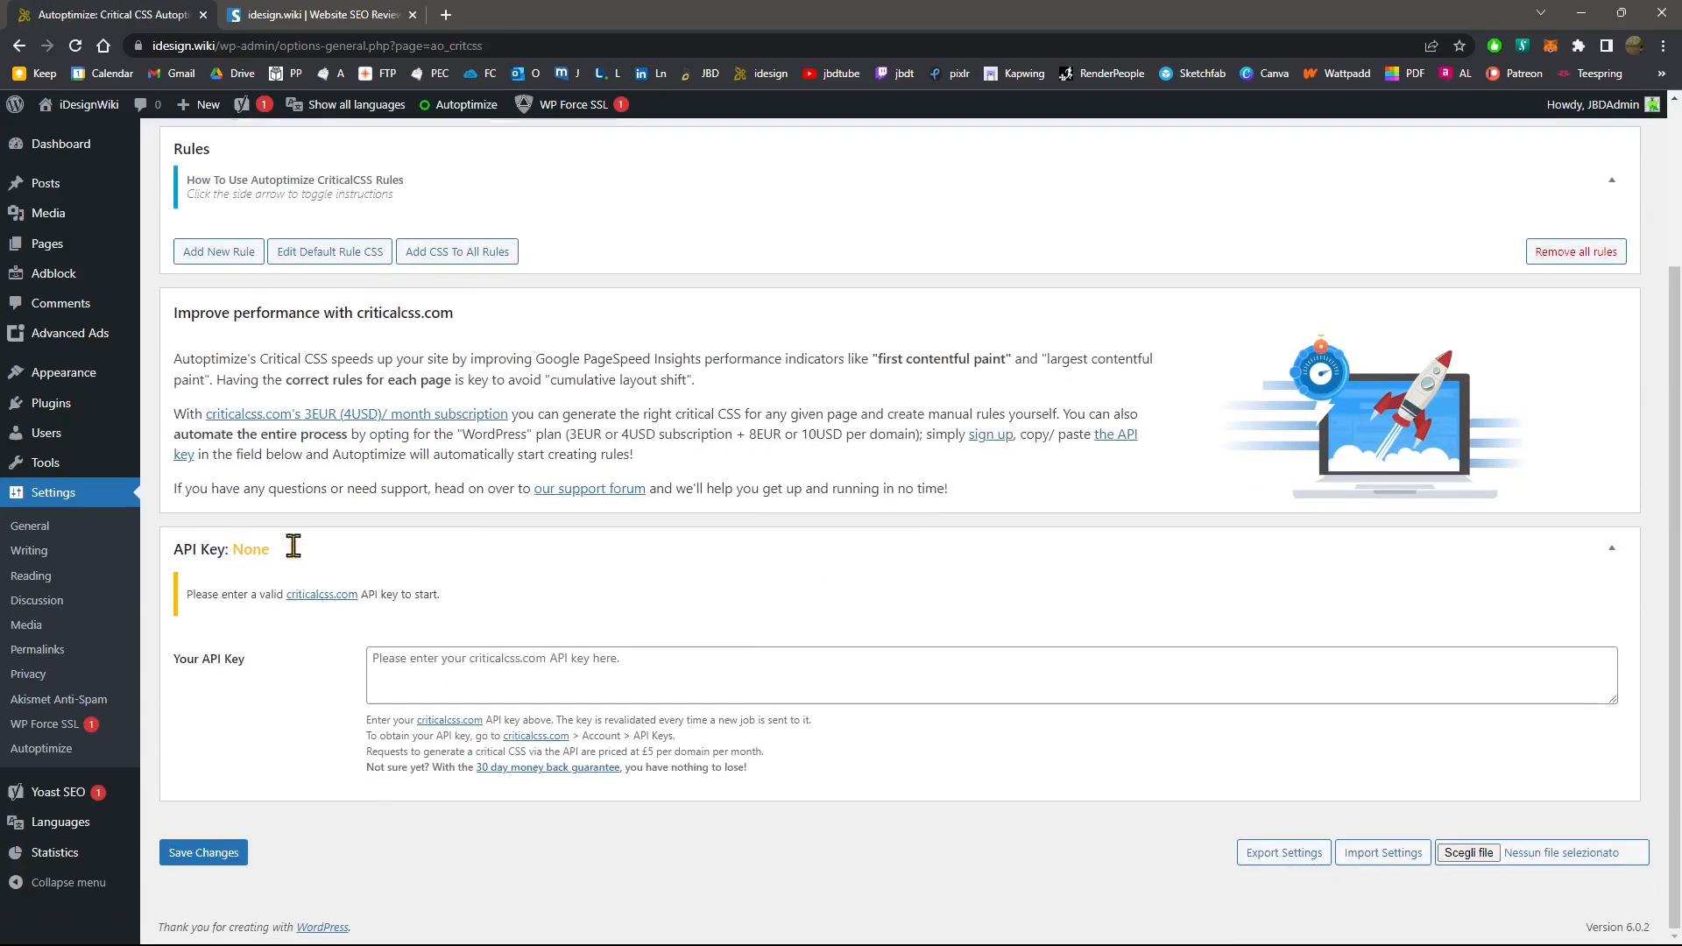
scroll(330, 626, up, 3)
click(469, 317)
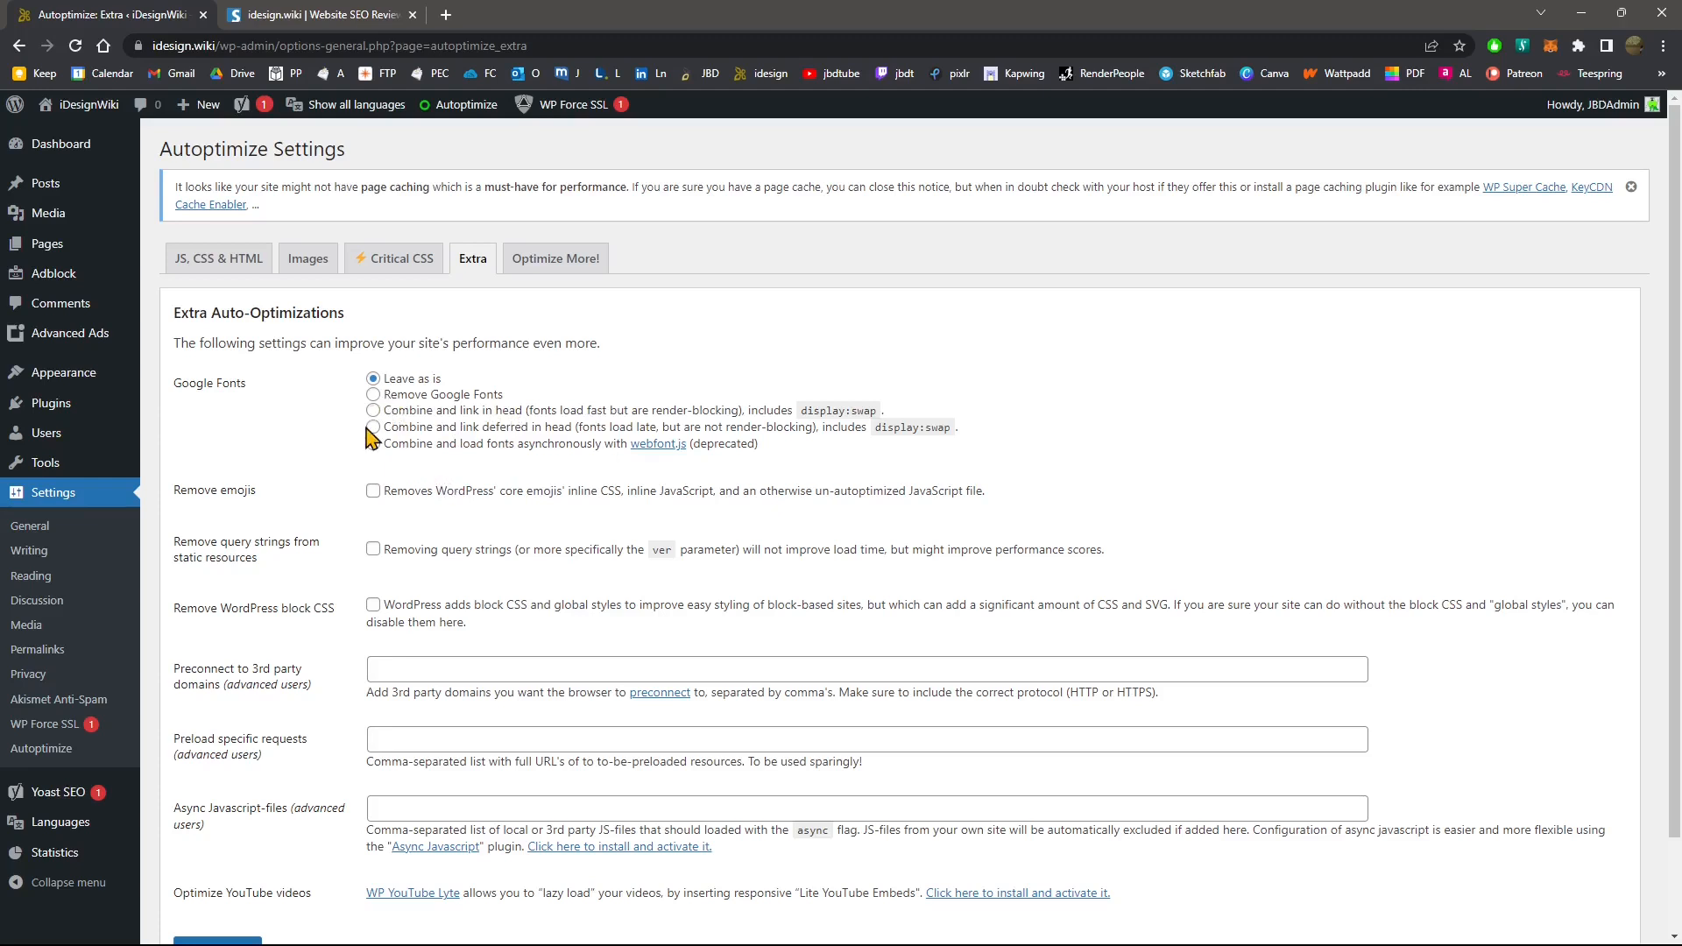
scroll(386, 517, down, 1)
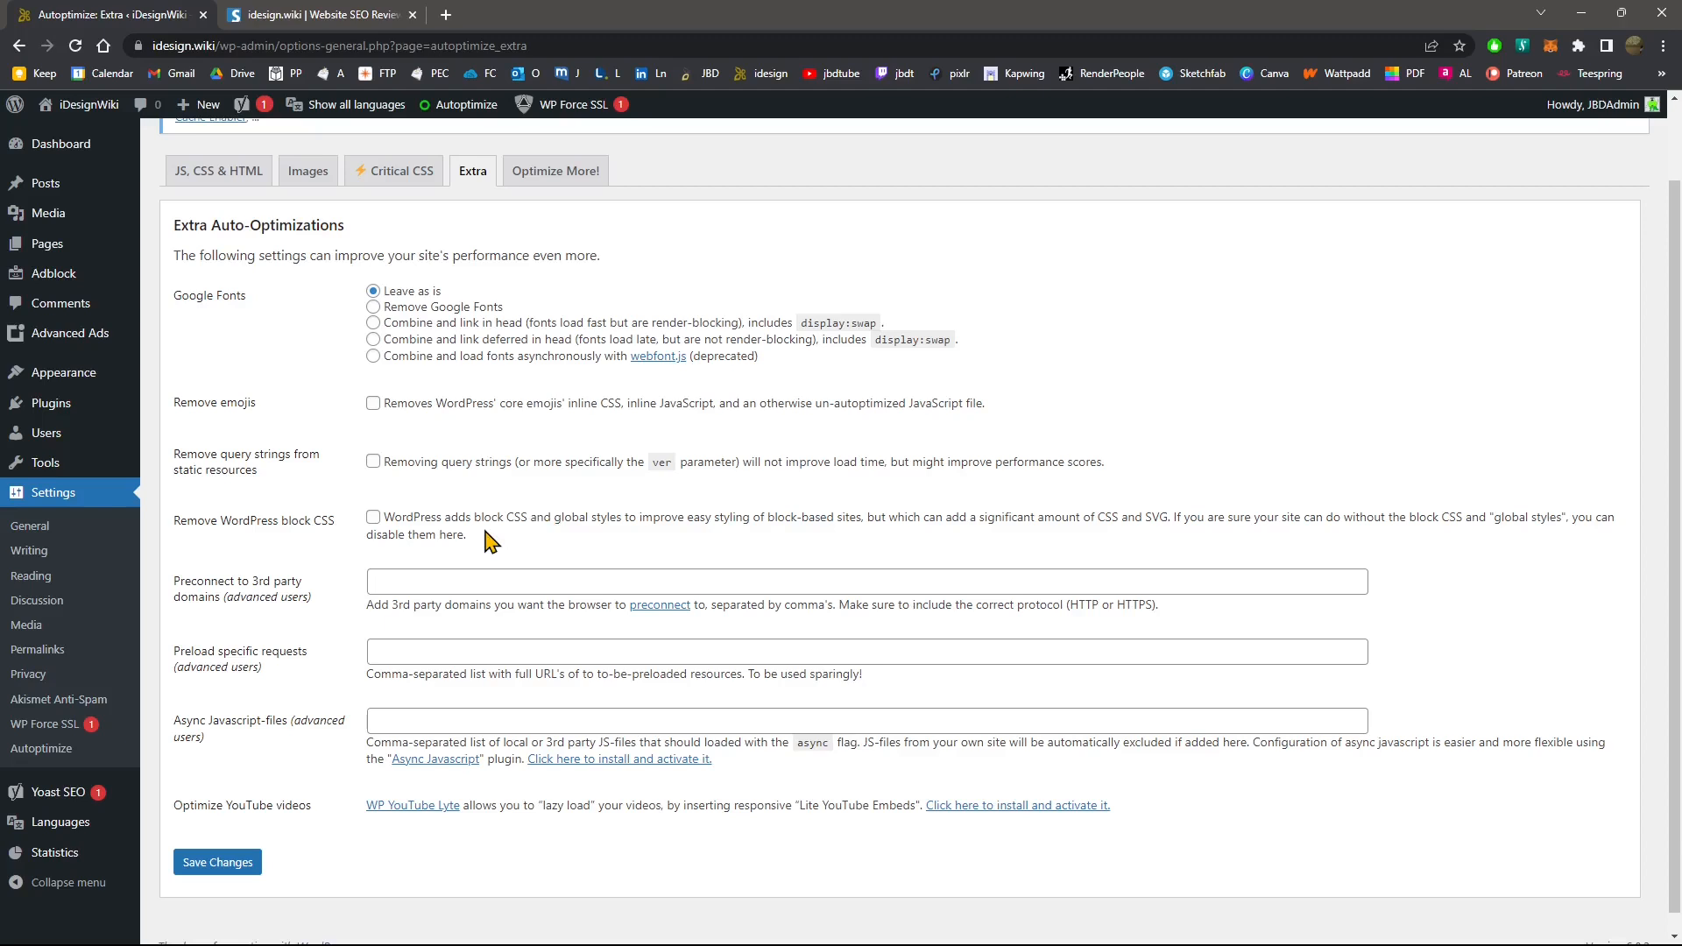
scroll(399, 504, up, 1)
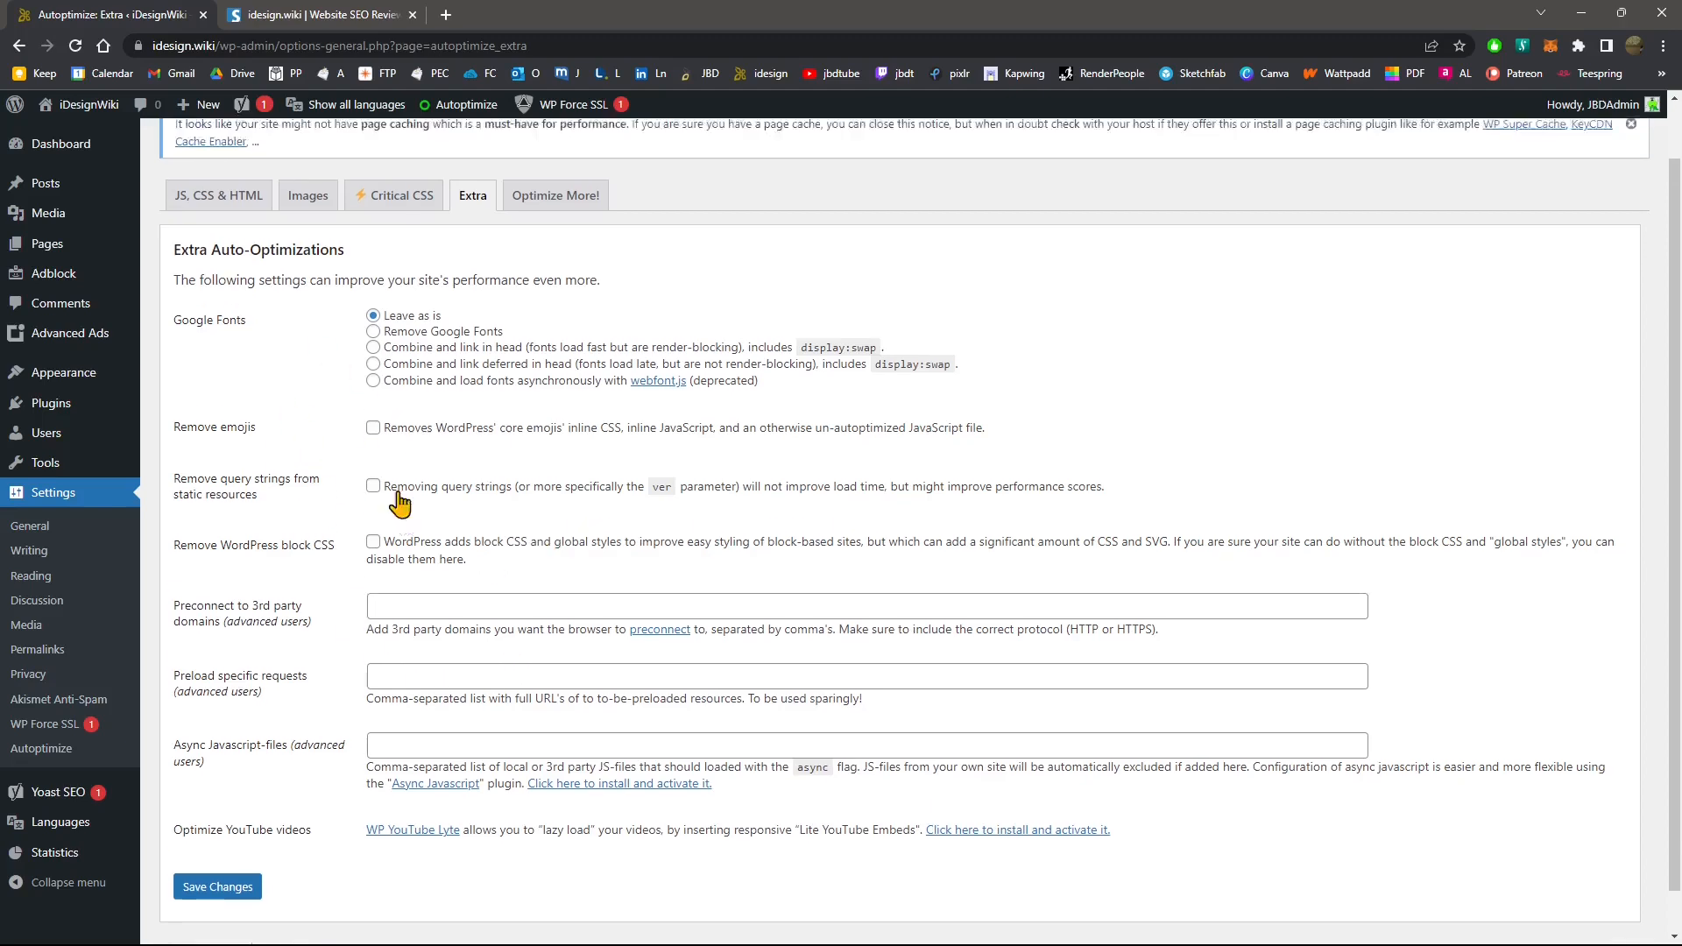
scroll(399, 504, up, 1)
Step: Look over Autoptimize's Optimize More services and recheck the image optimization and Extra settings
click(563, 265)
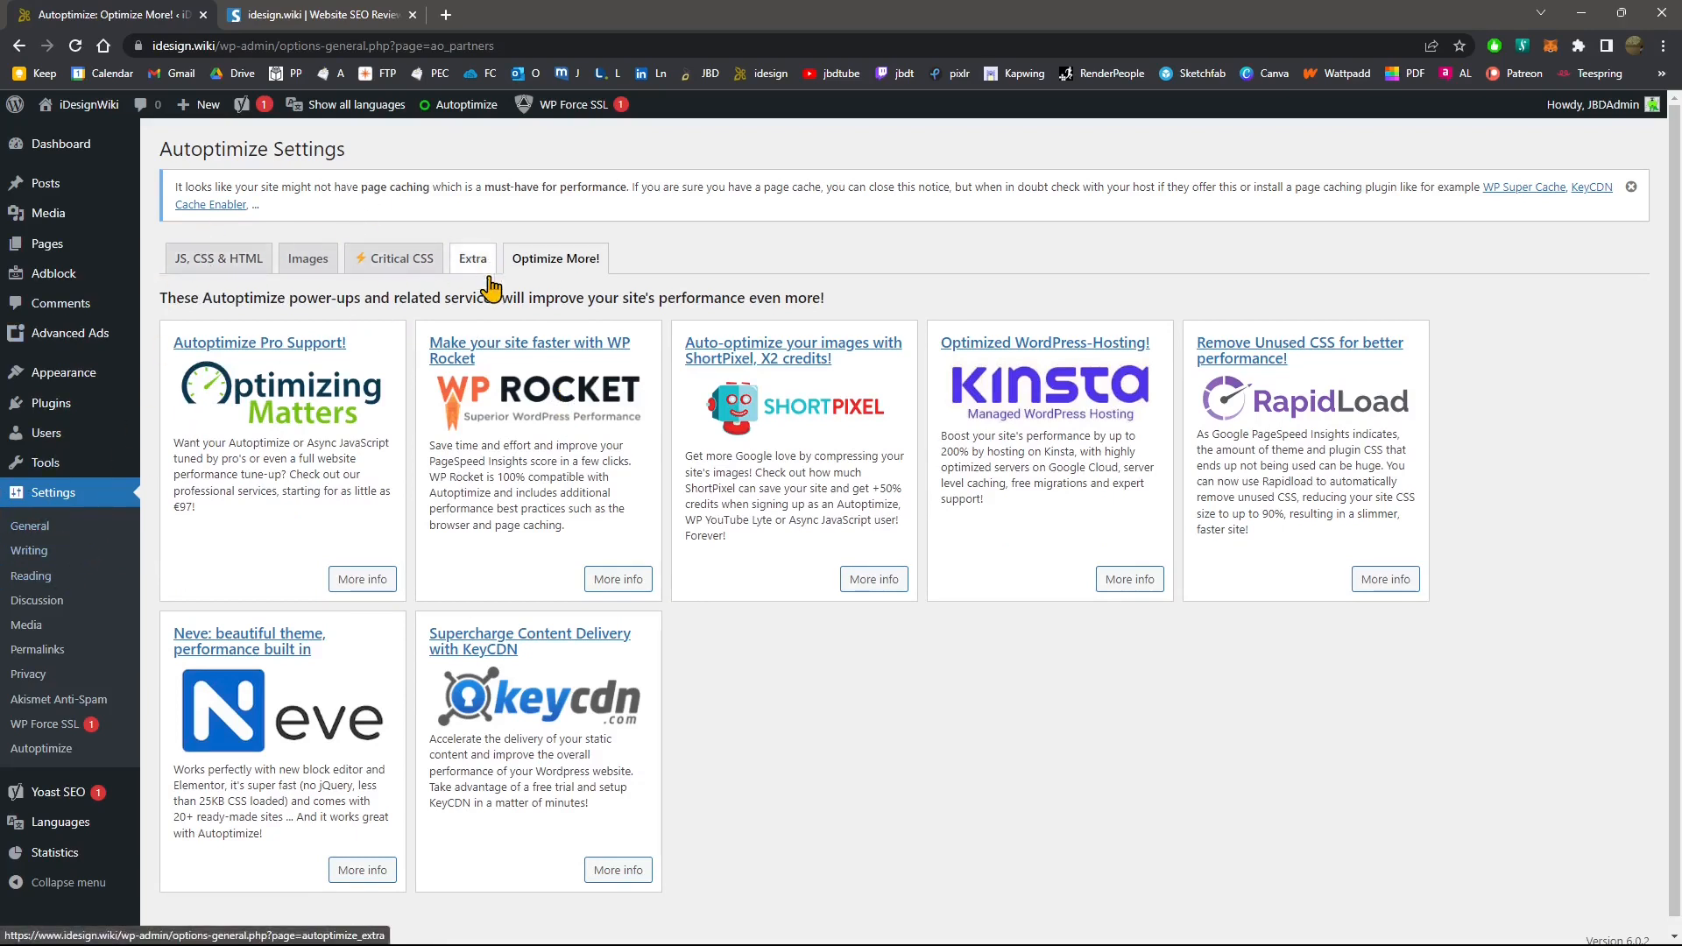
click(311, 266)
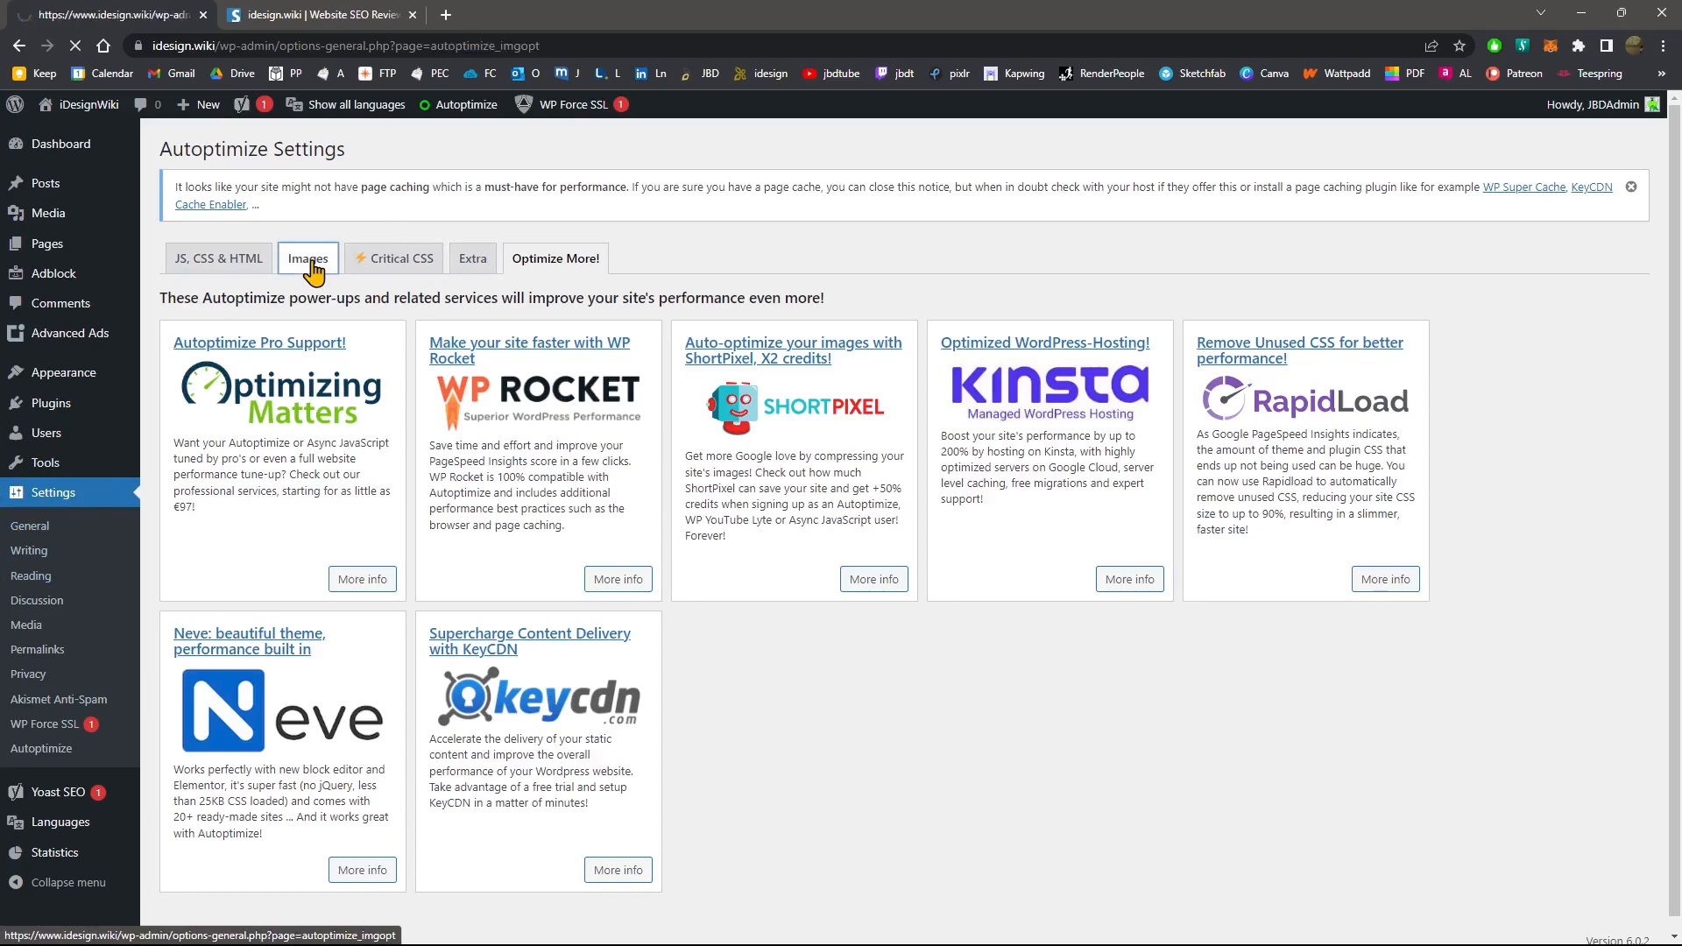
scroll(394, 333, down, 1)
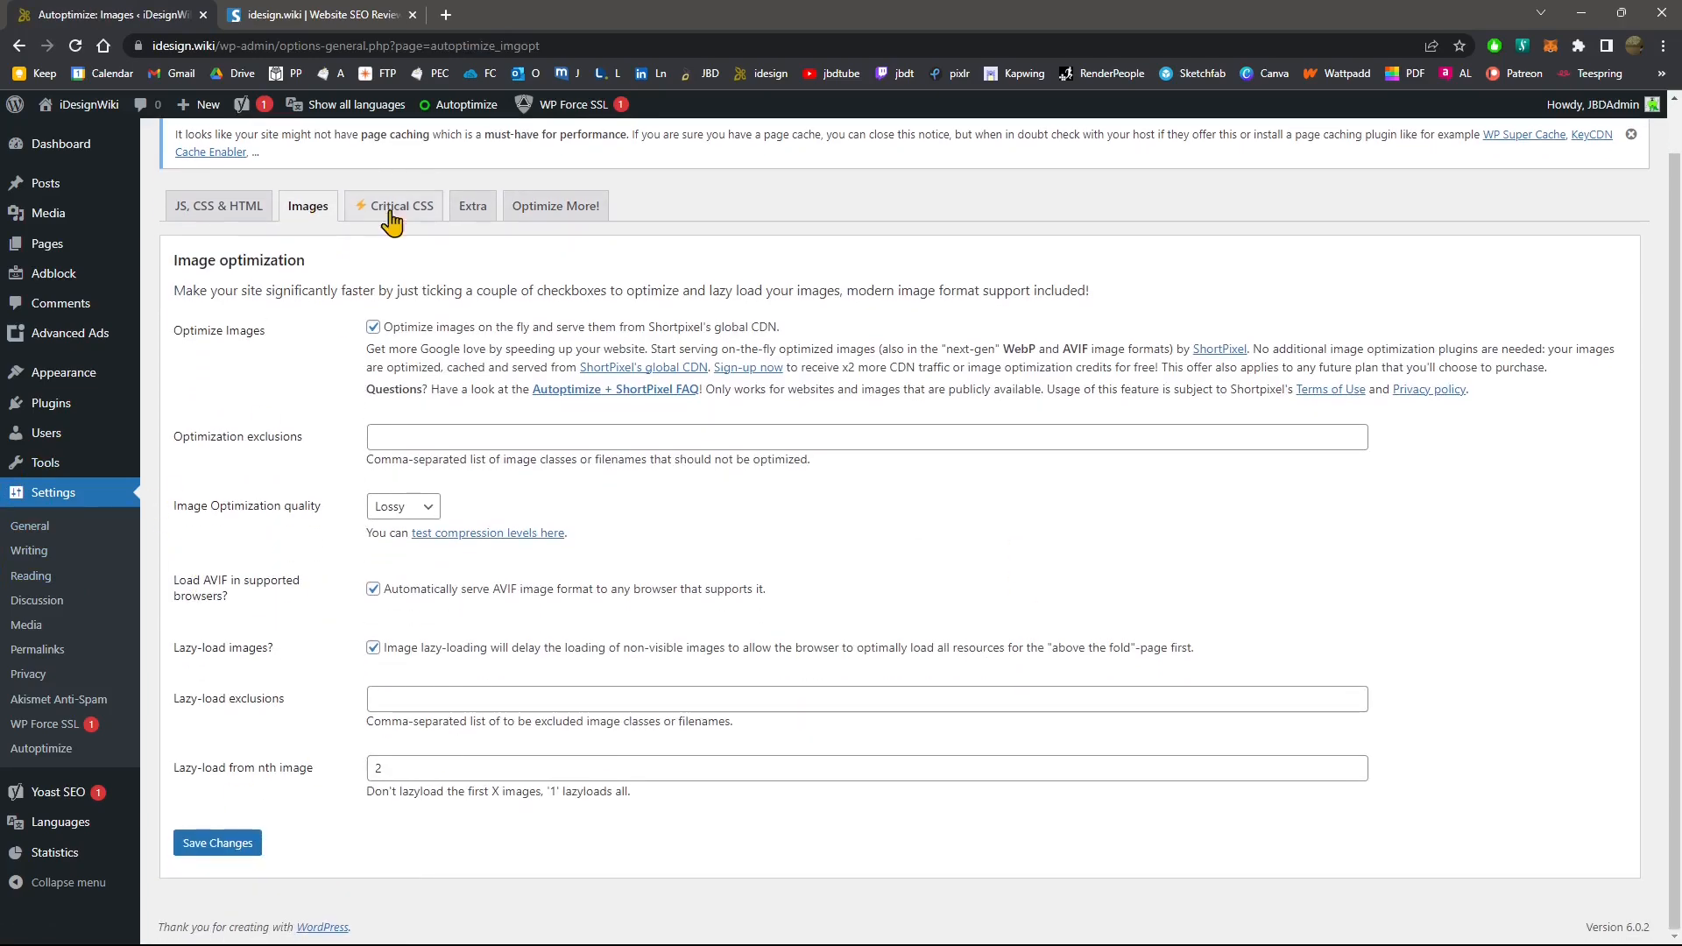
click(473, 207)
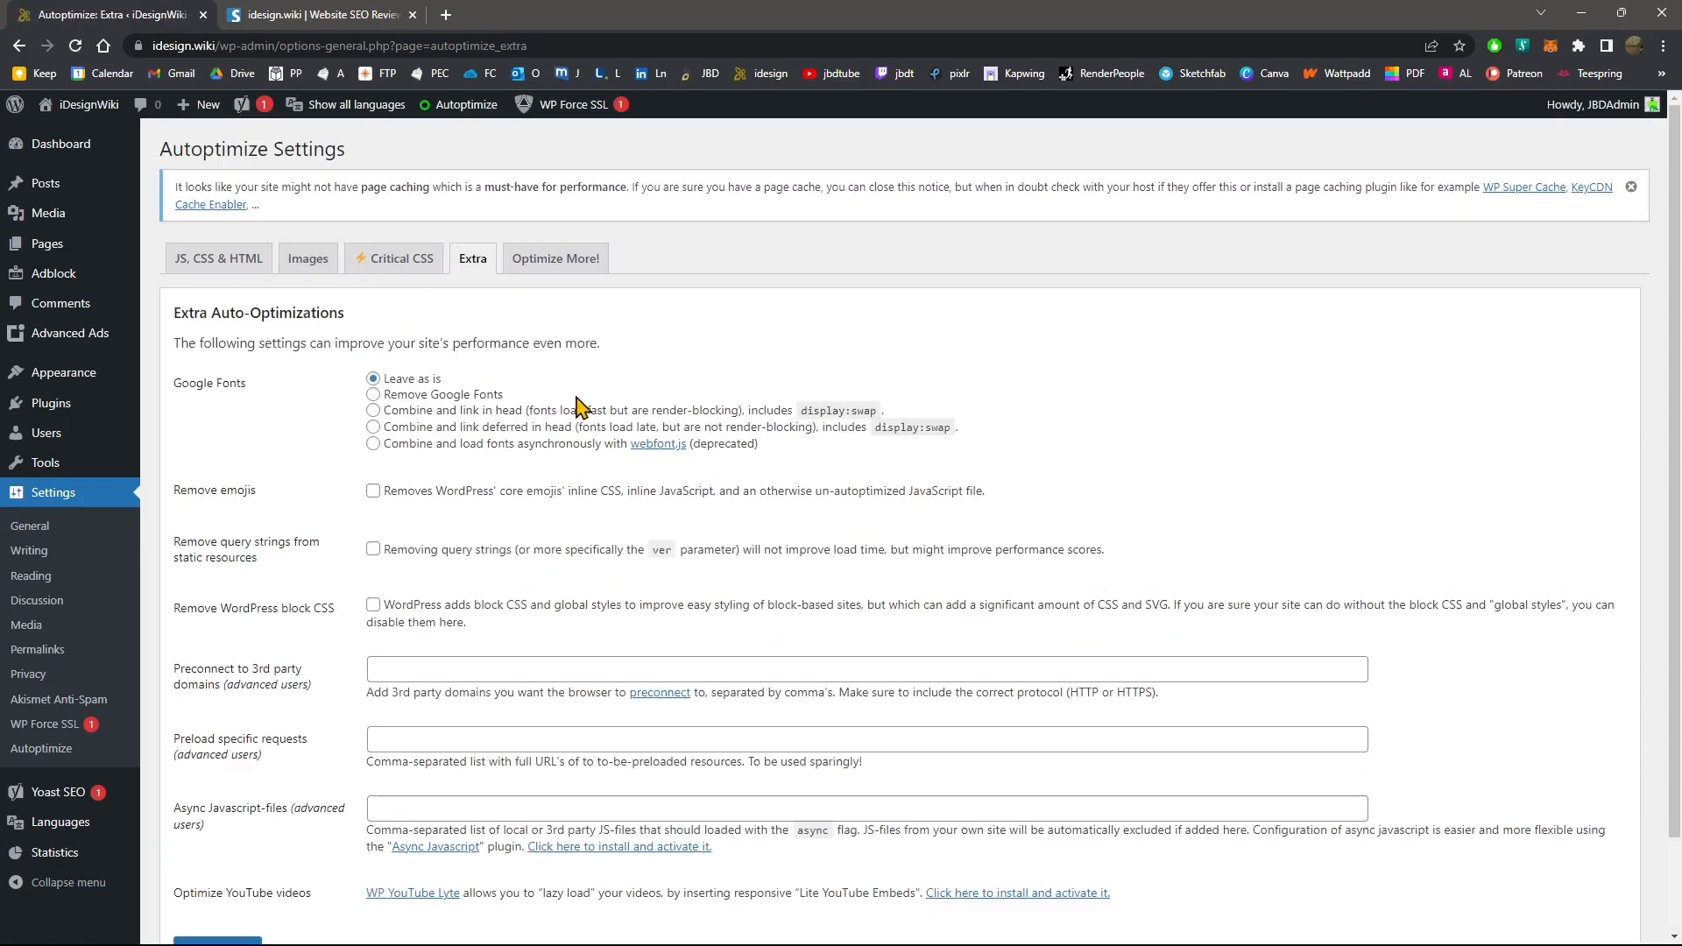
scroll(430, 585, down, 1)
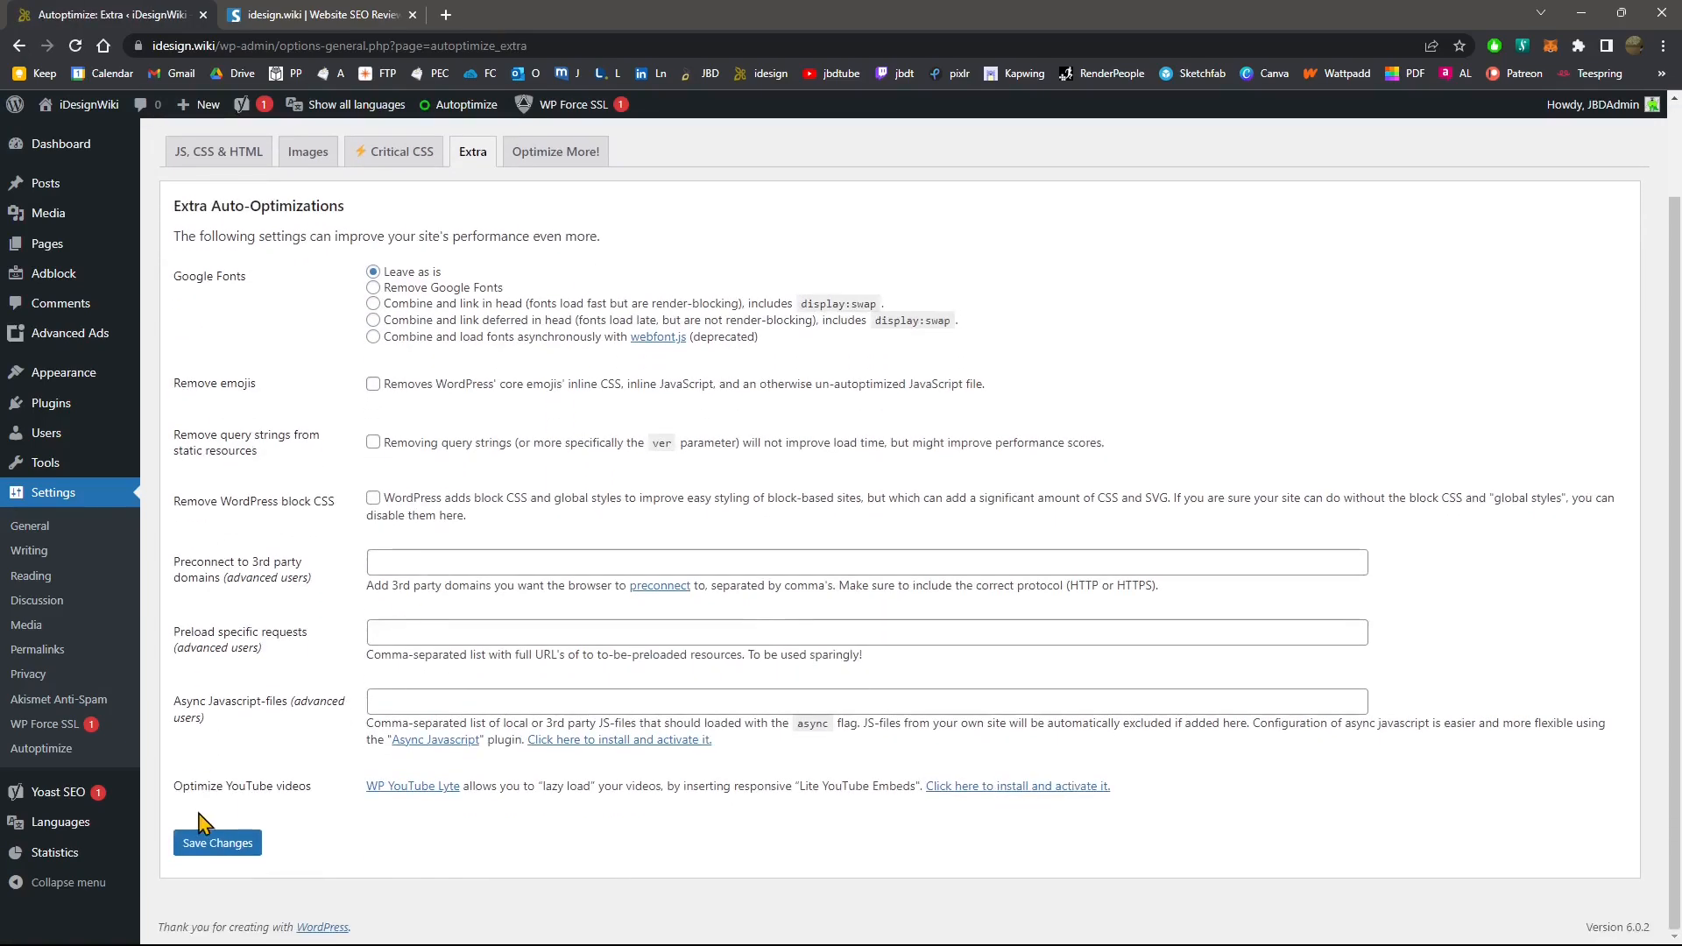
scroll(371, 504, up, 1)
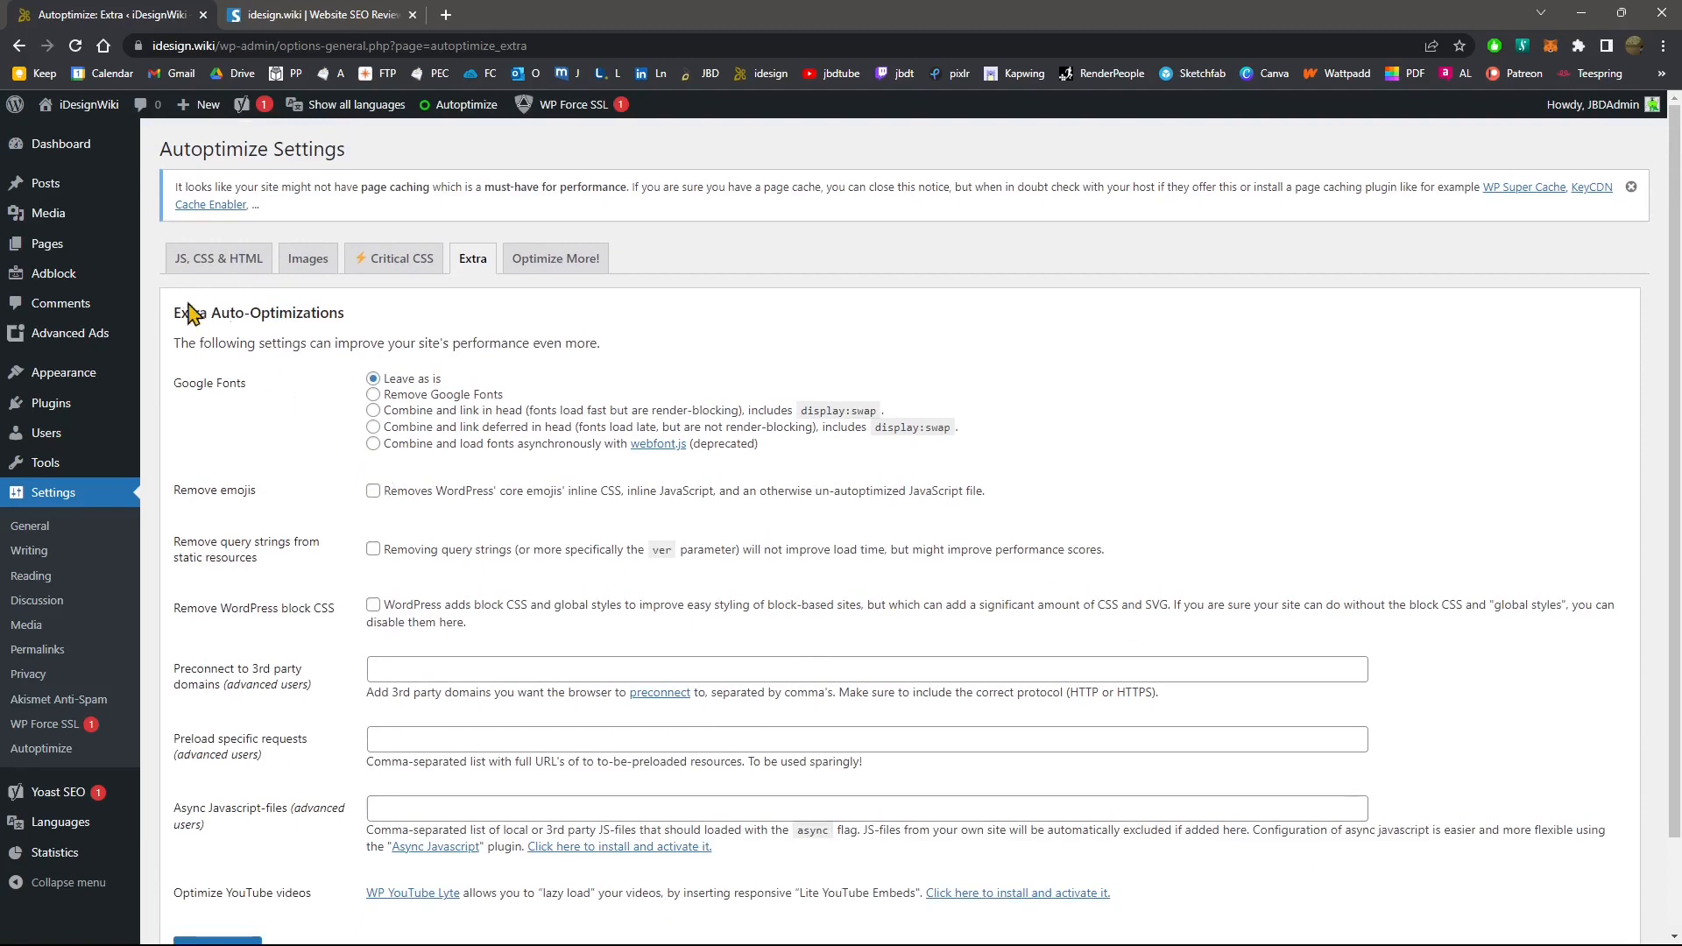
mouse_move(116, 112)
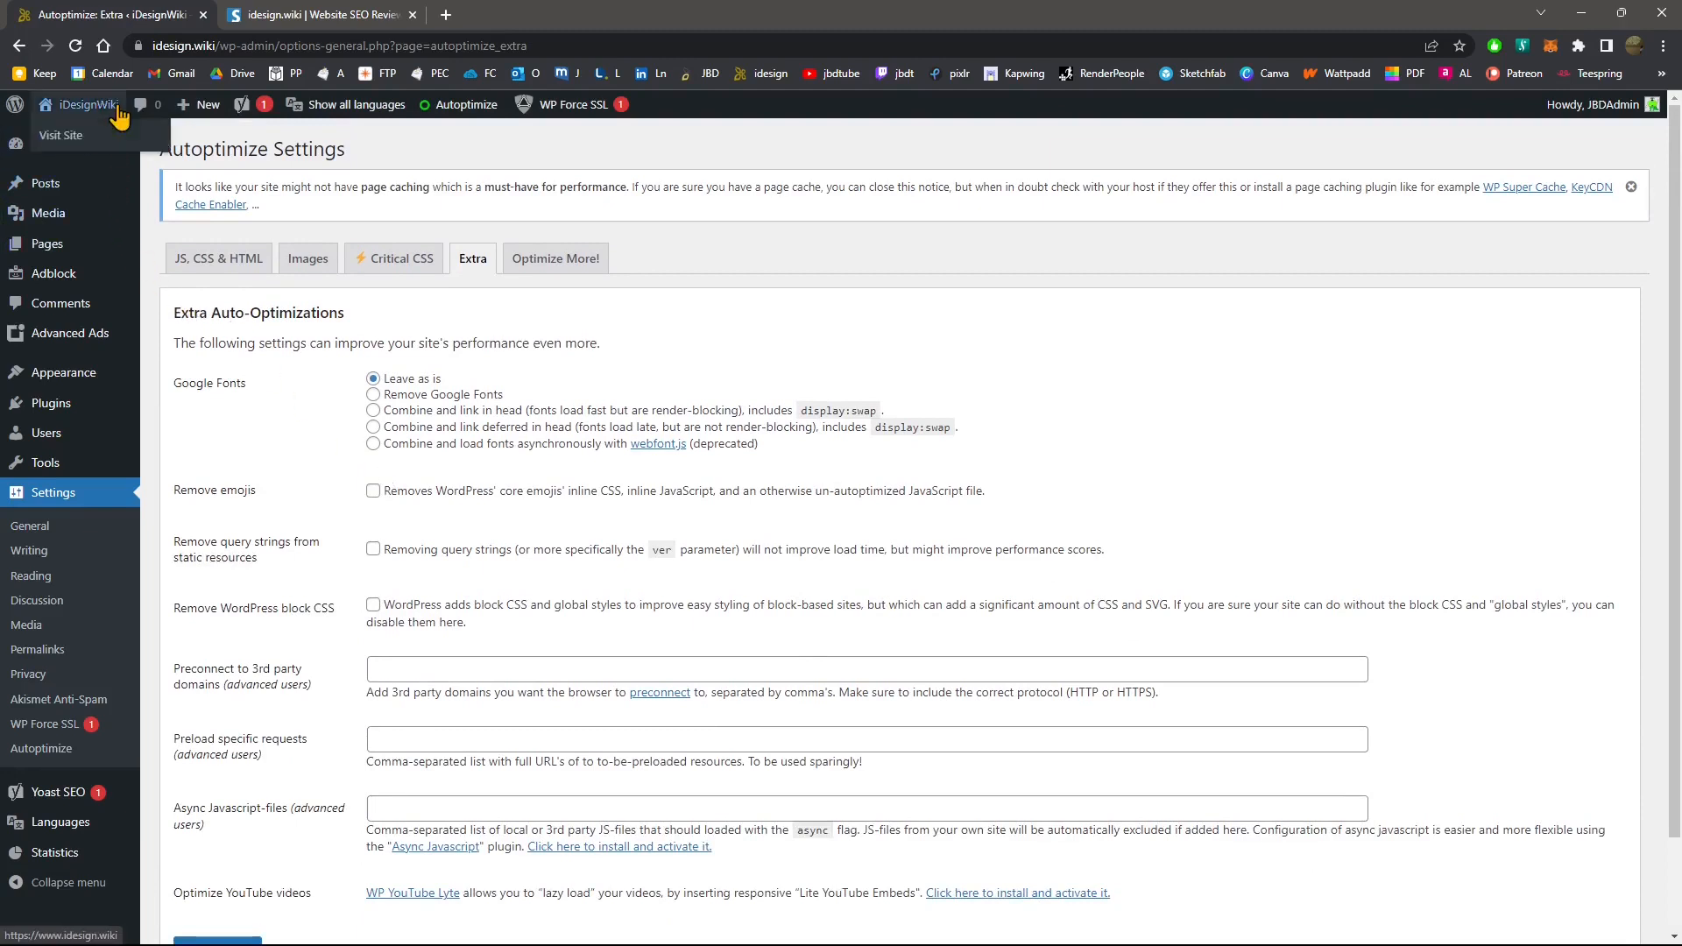
click(281, 21)
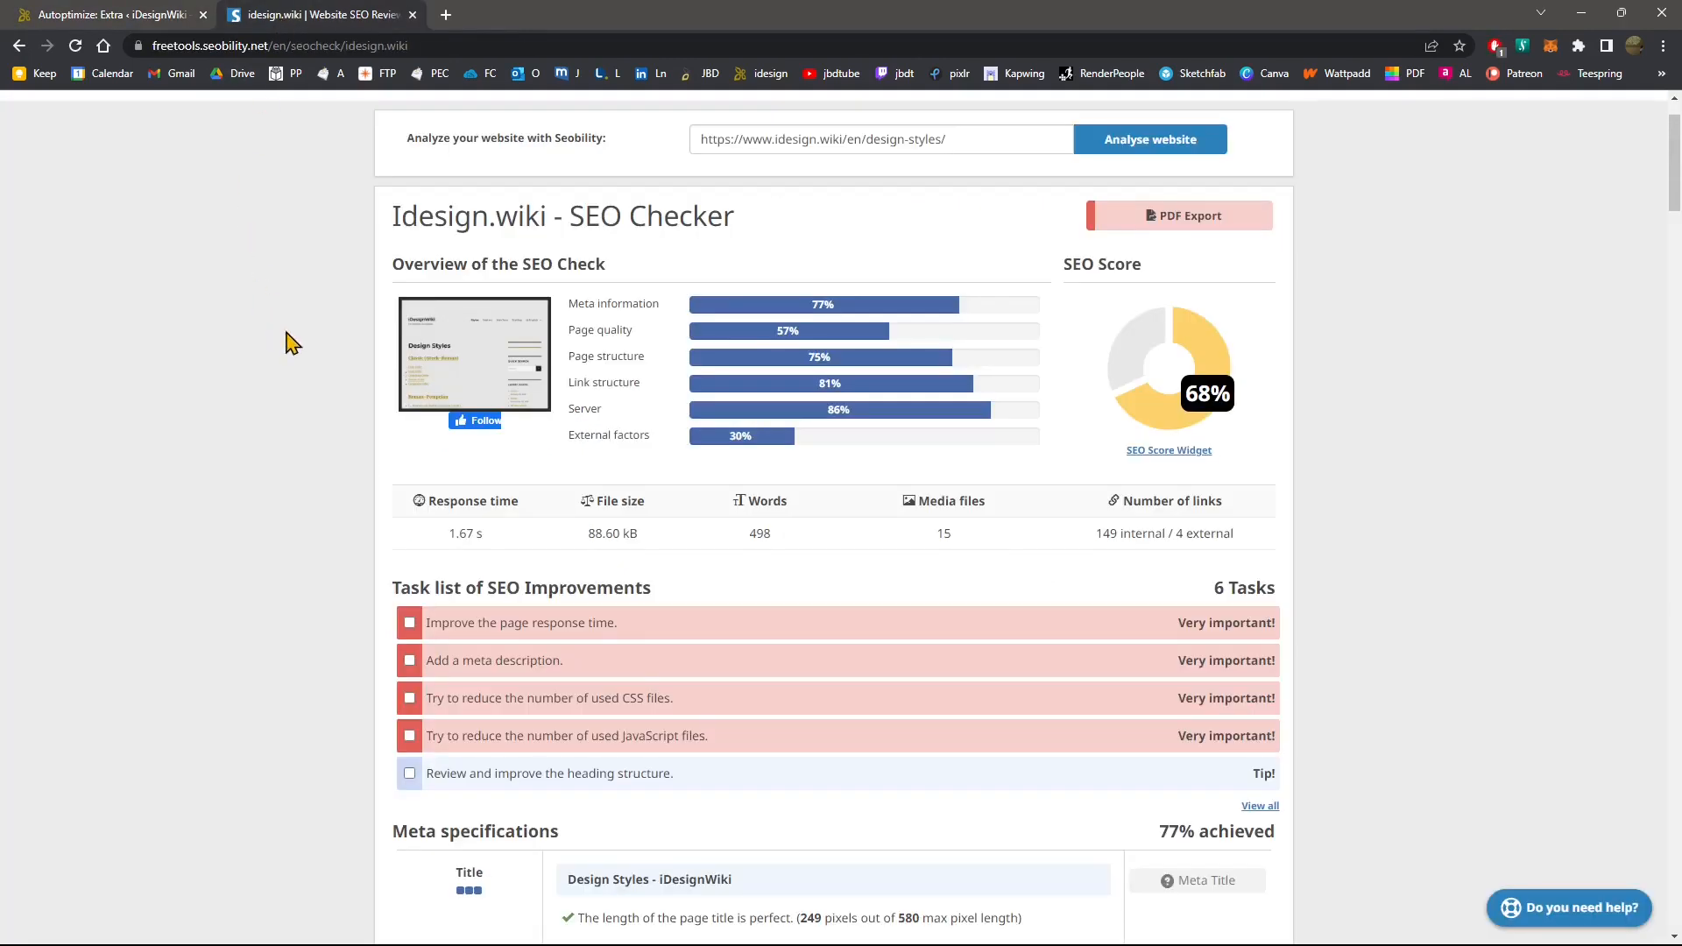
scroll(781, 342, up, 1)
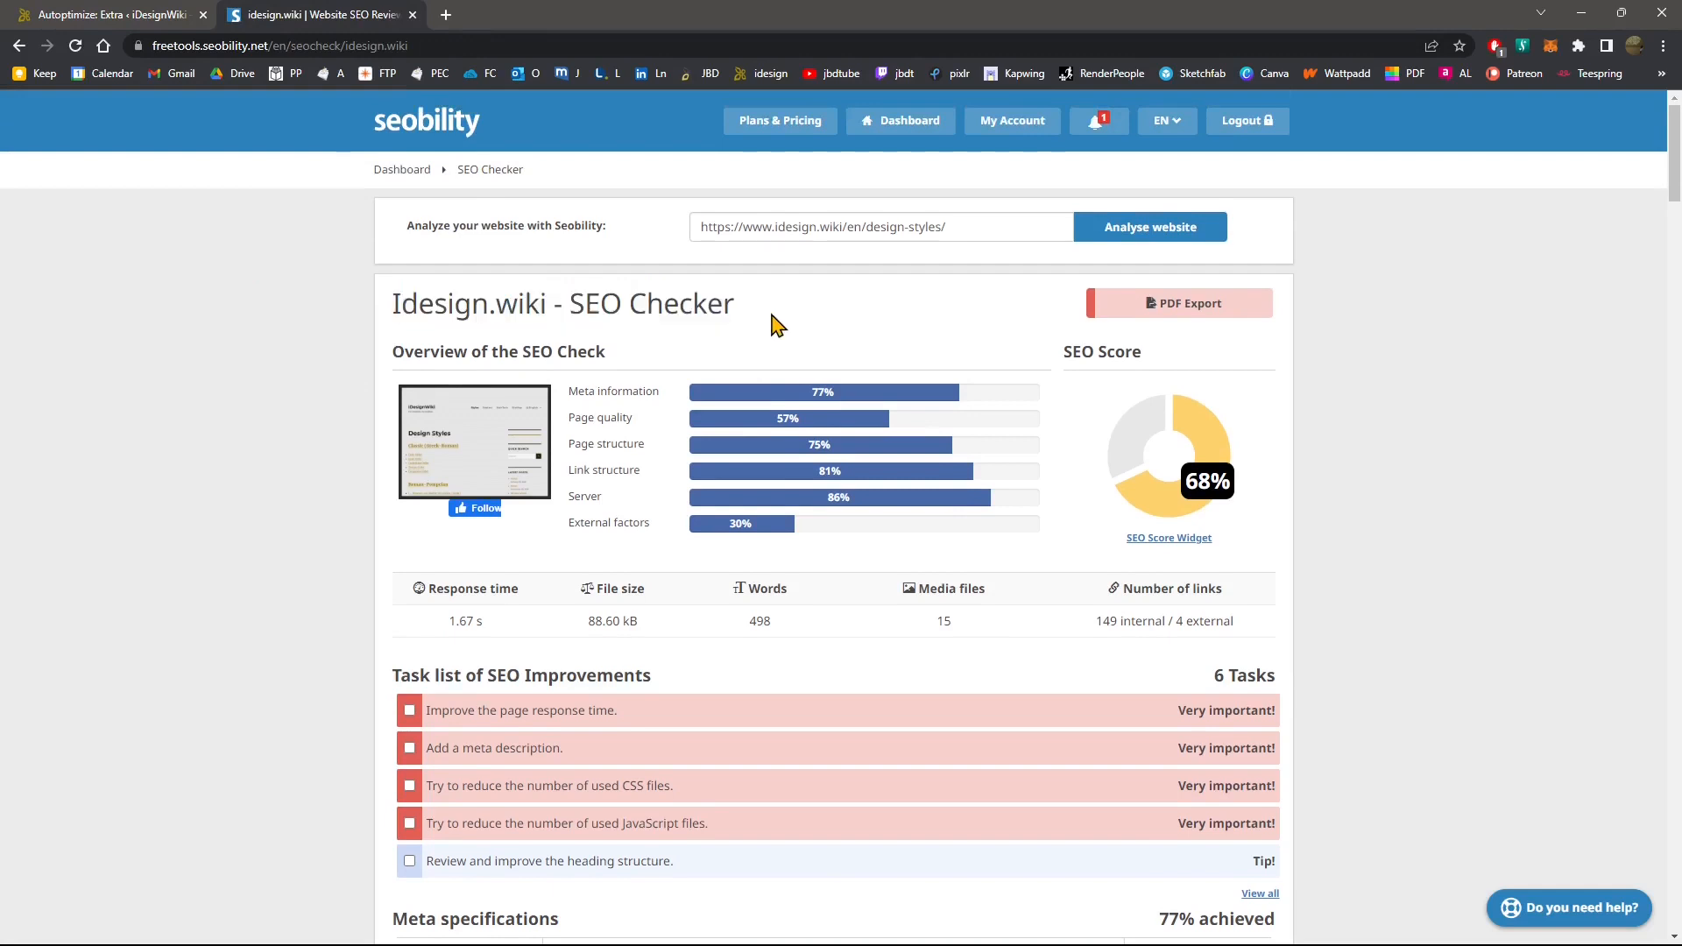
click(1174, 245)
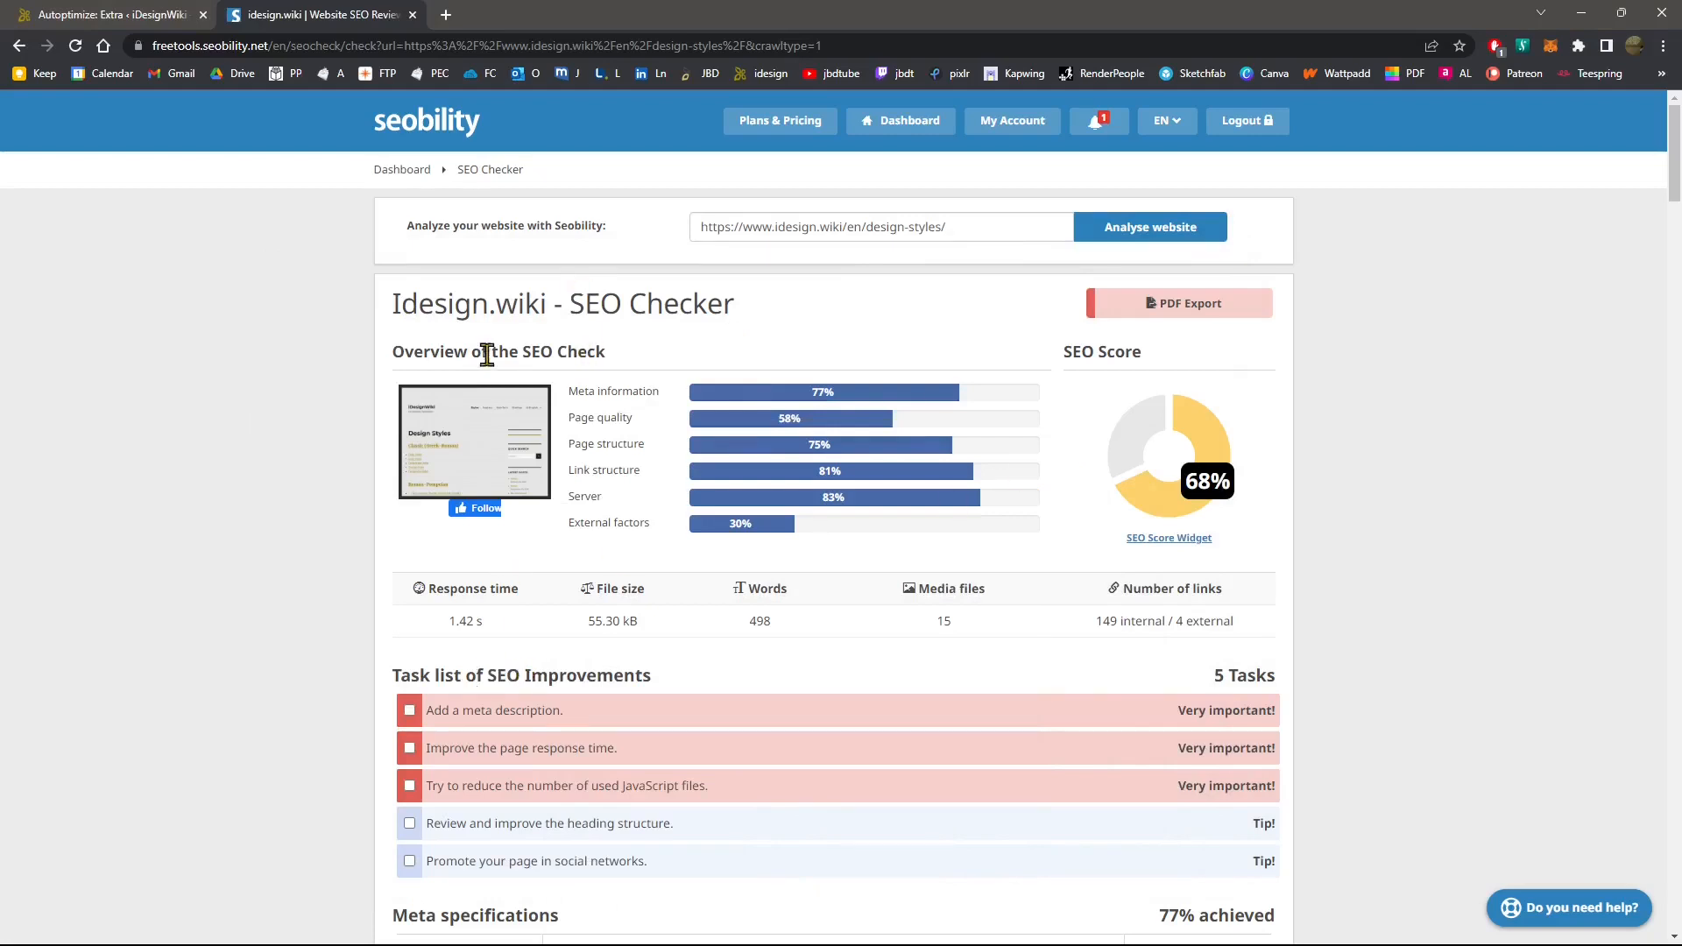
click(1166, 250)
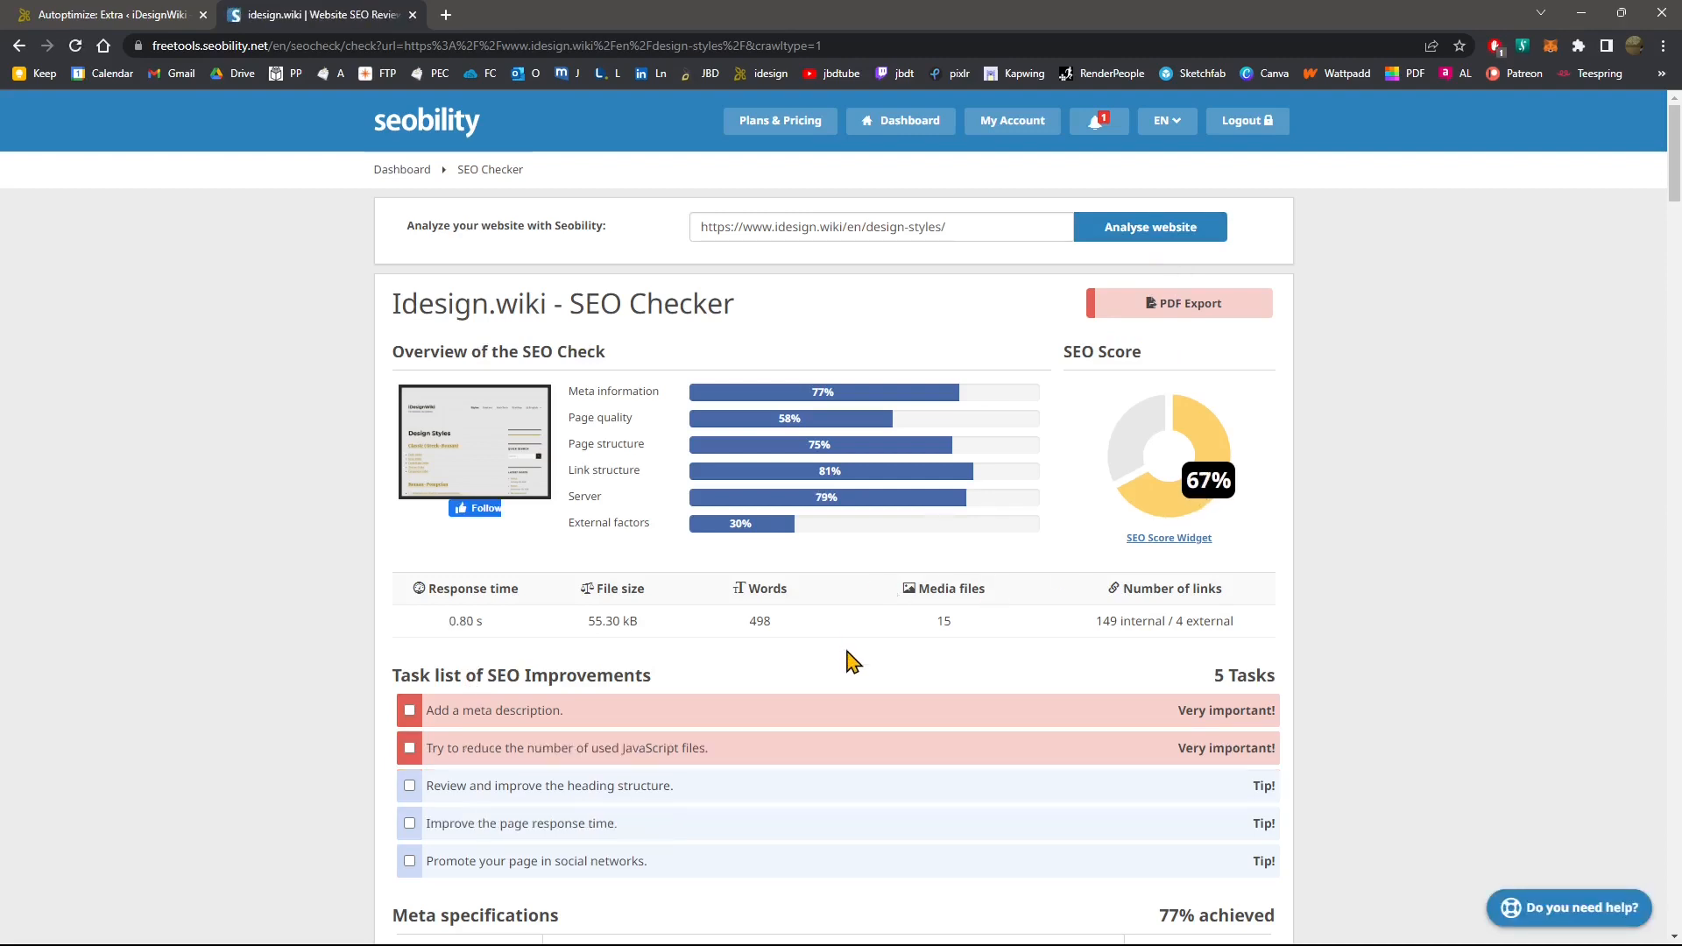
click(1172, 234)
scroll(1209, 486, down, 1)
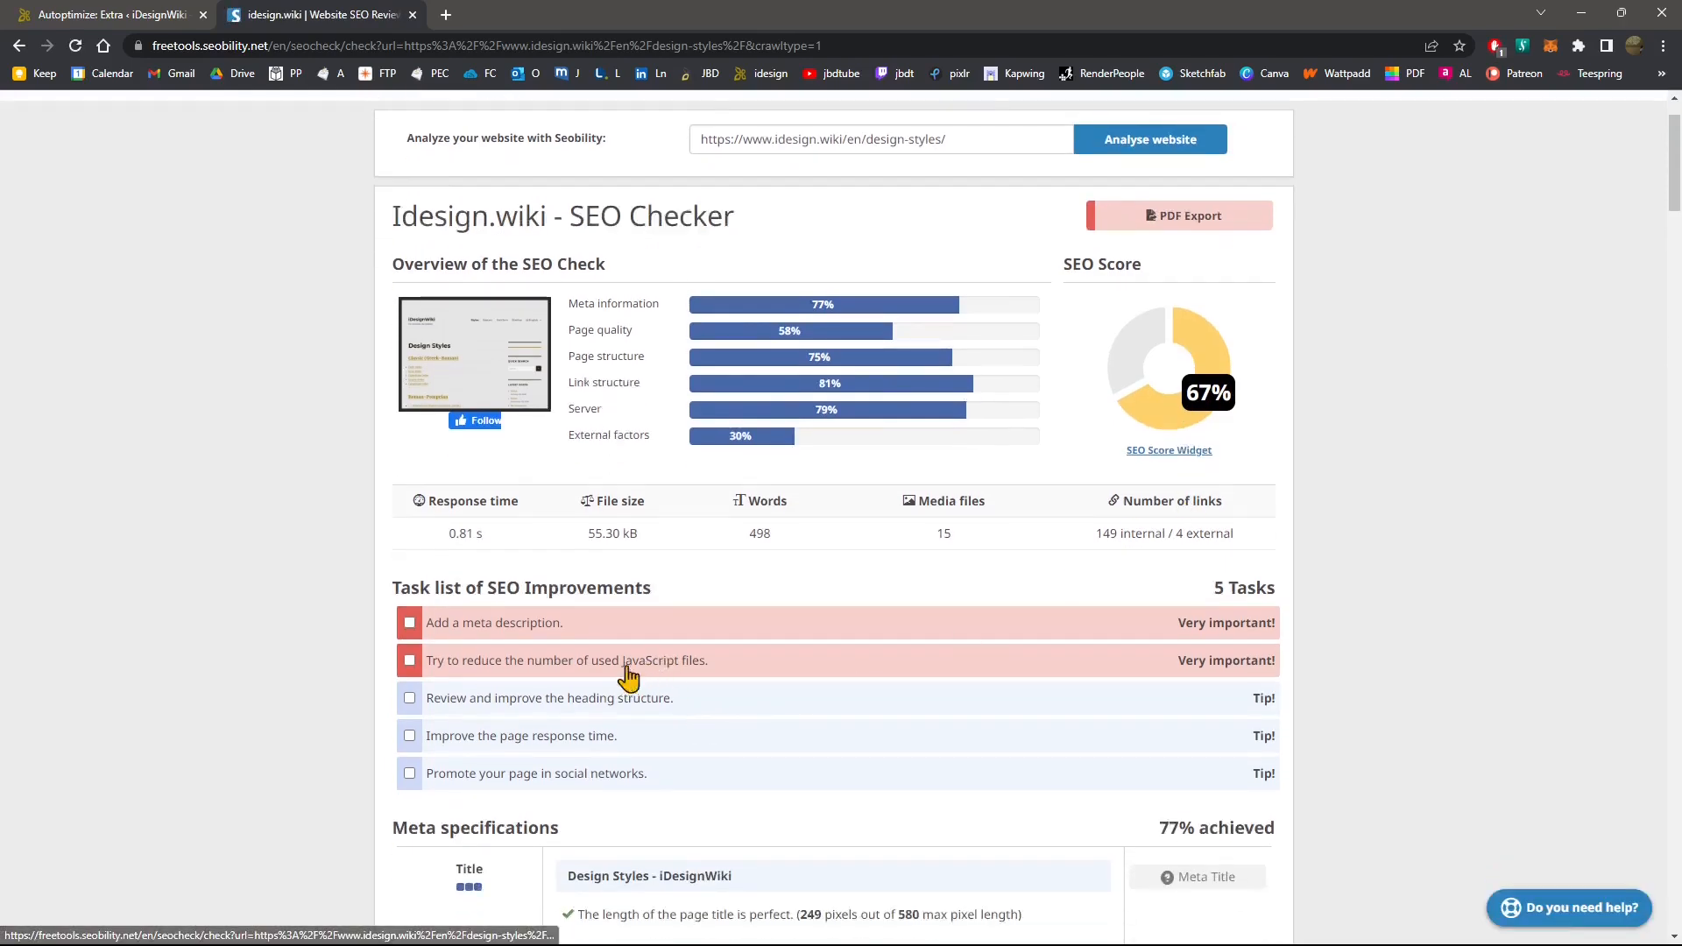
scroll(648, 673, up, 1)
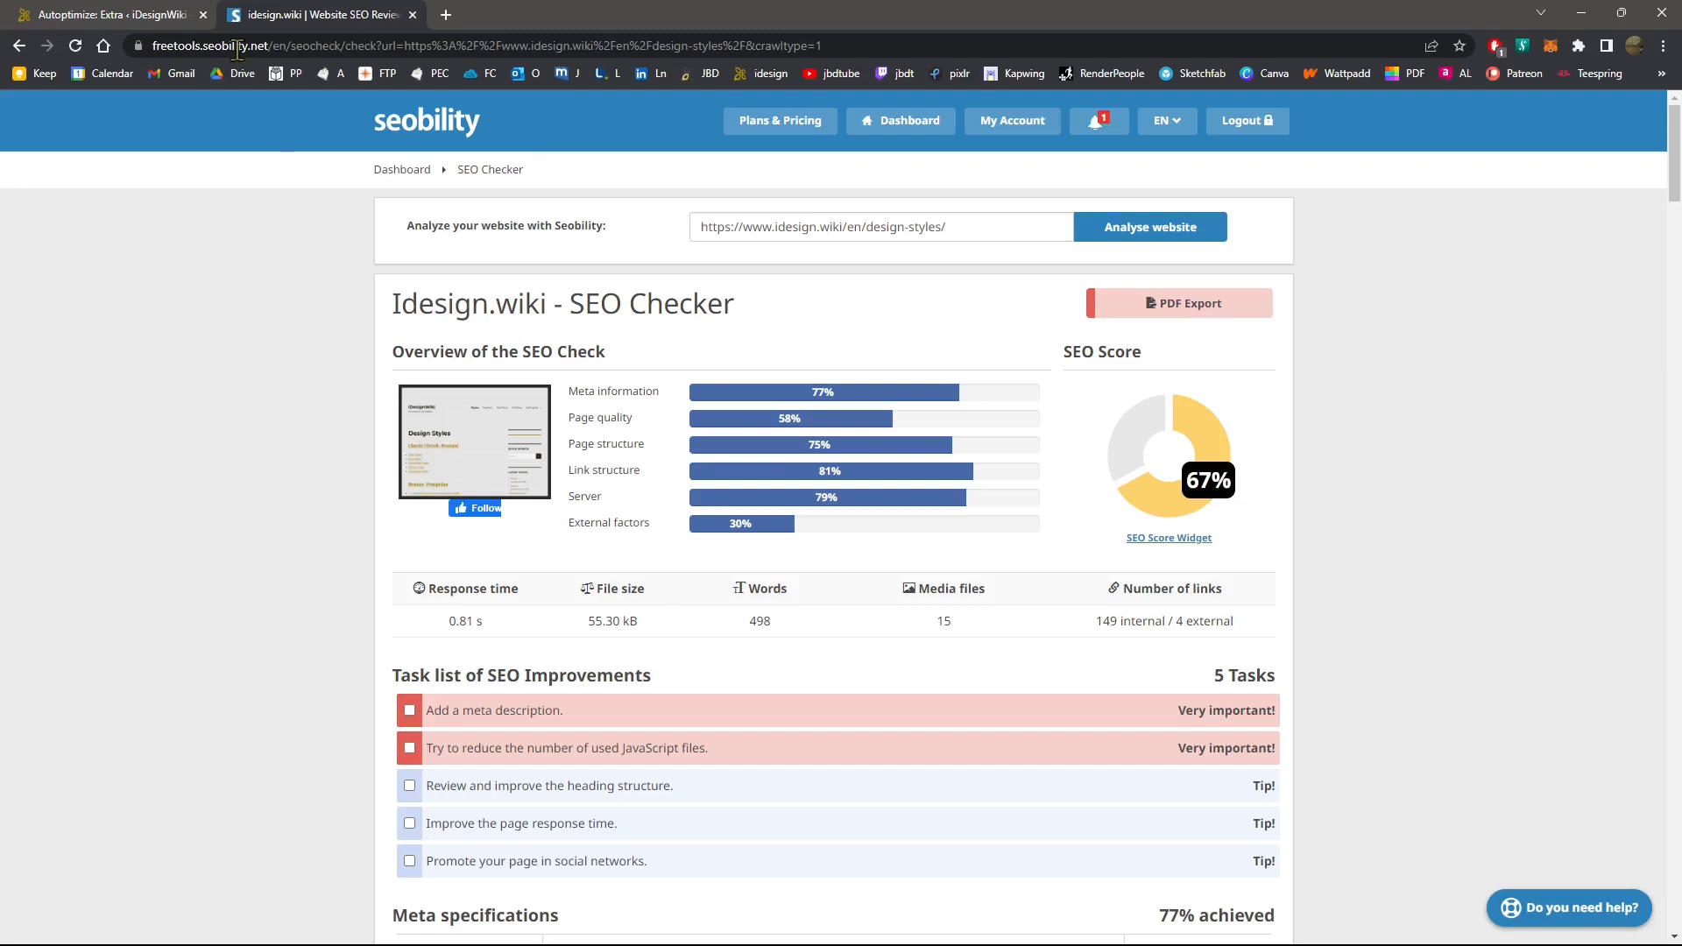
Step: Return to Autoptimize in WordPress, look over the Extra settings, and open the JS, CSS & HTML optimization settings
click(136, 10)
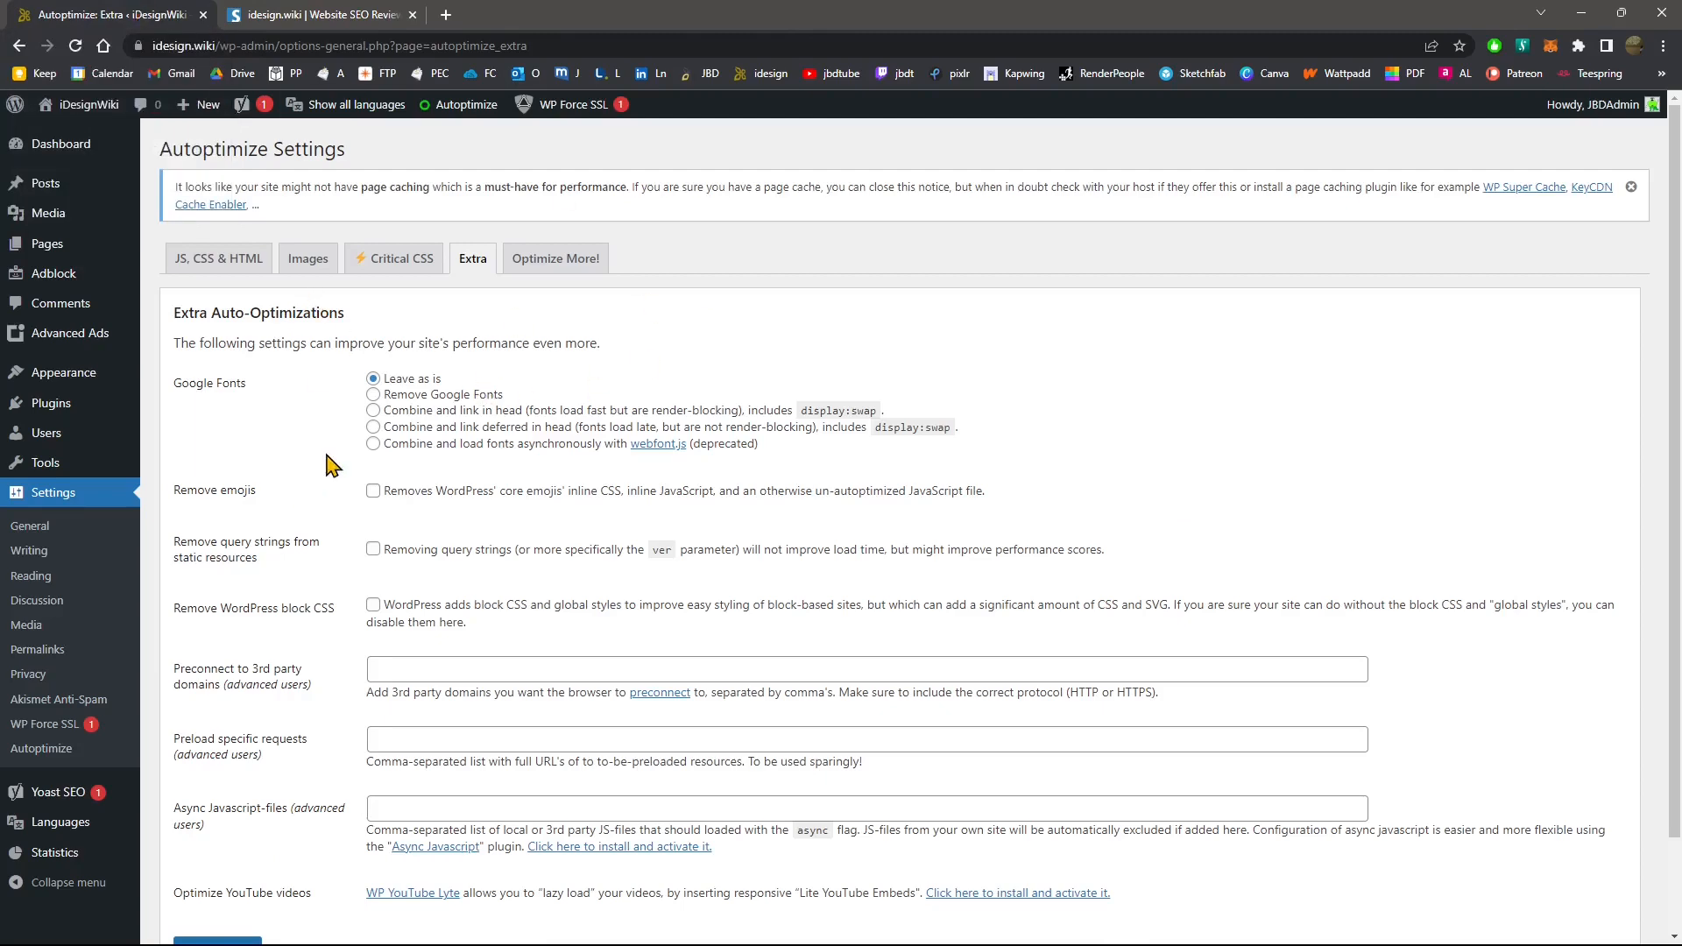
scroll(392, 629, down, 1)
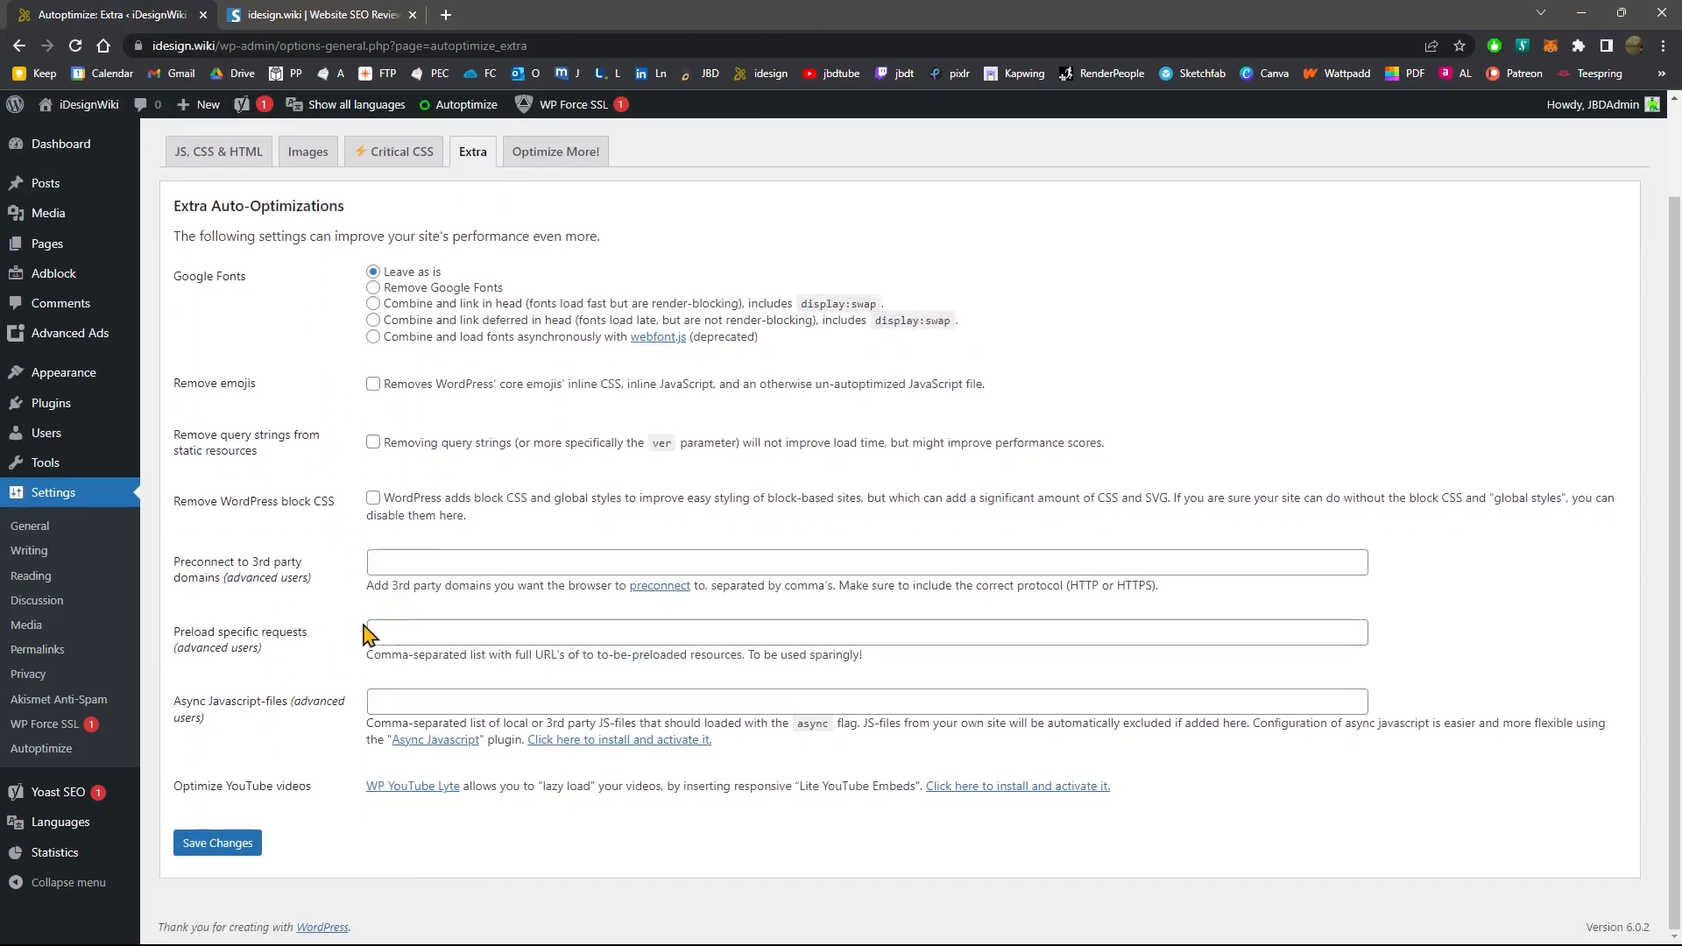
scroll(371, 636, up, 1)
scroll(446, 536, up, 1)
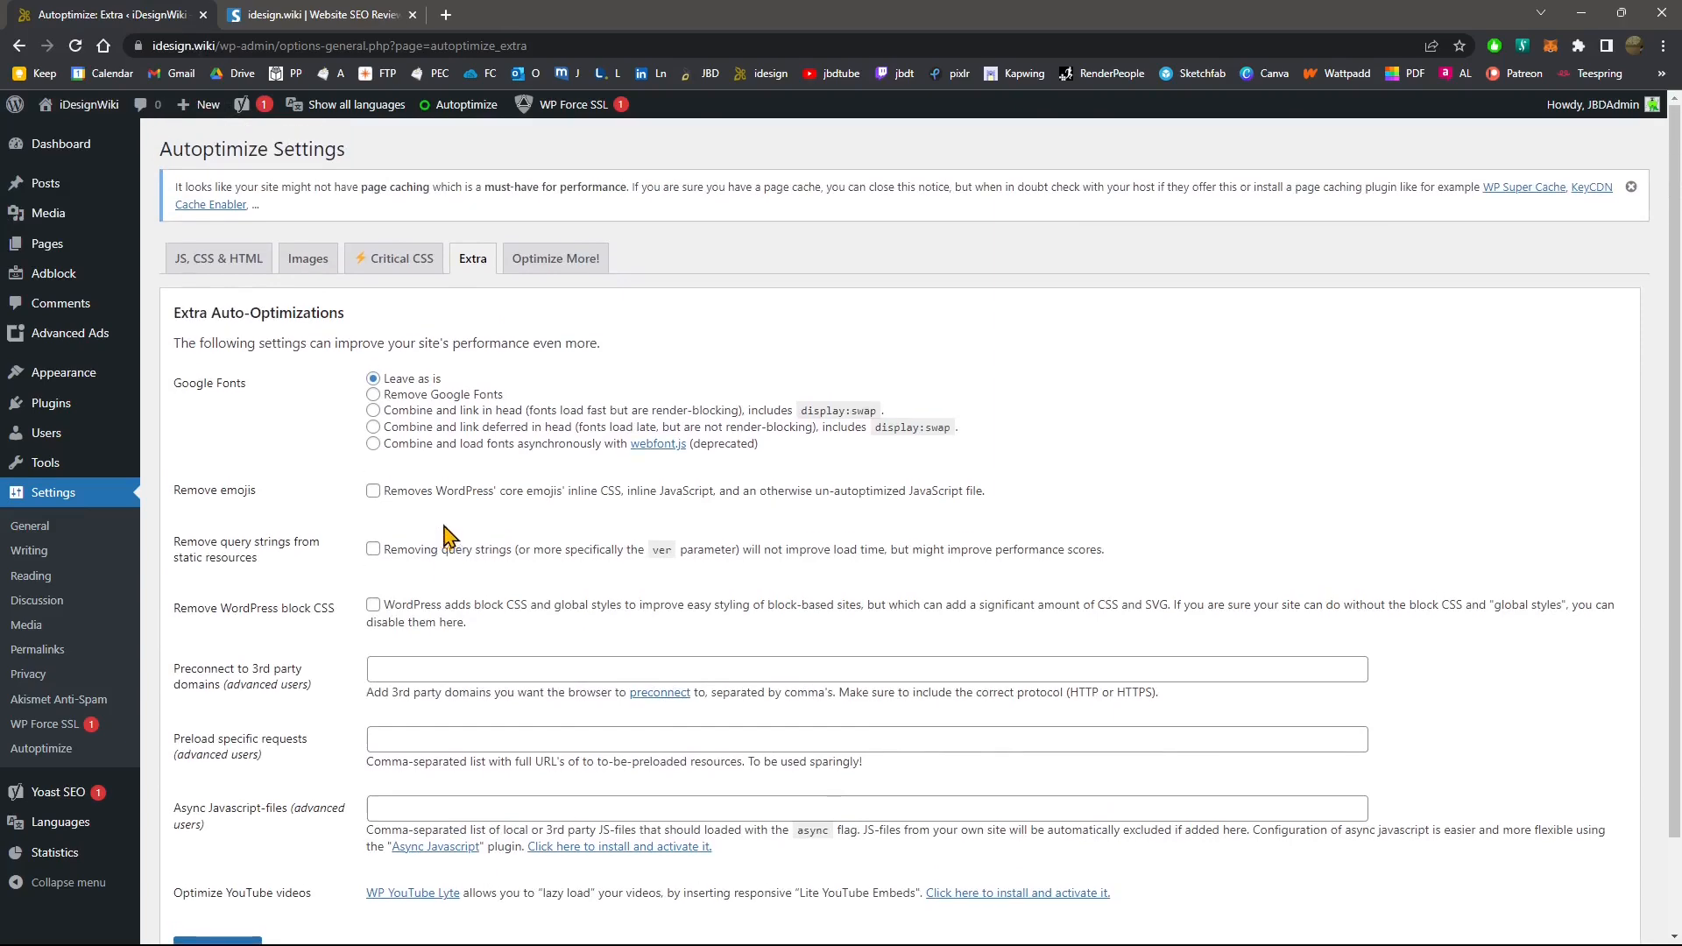
click(224, 272)
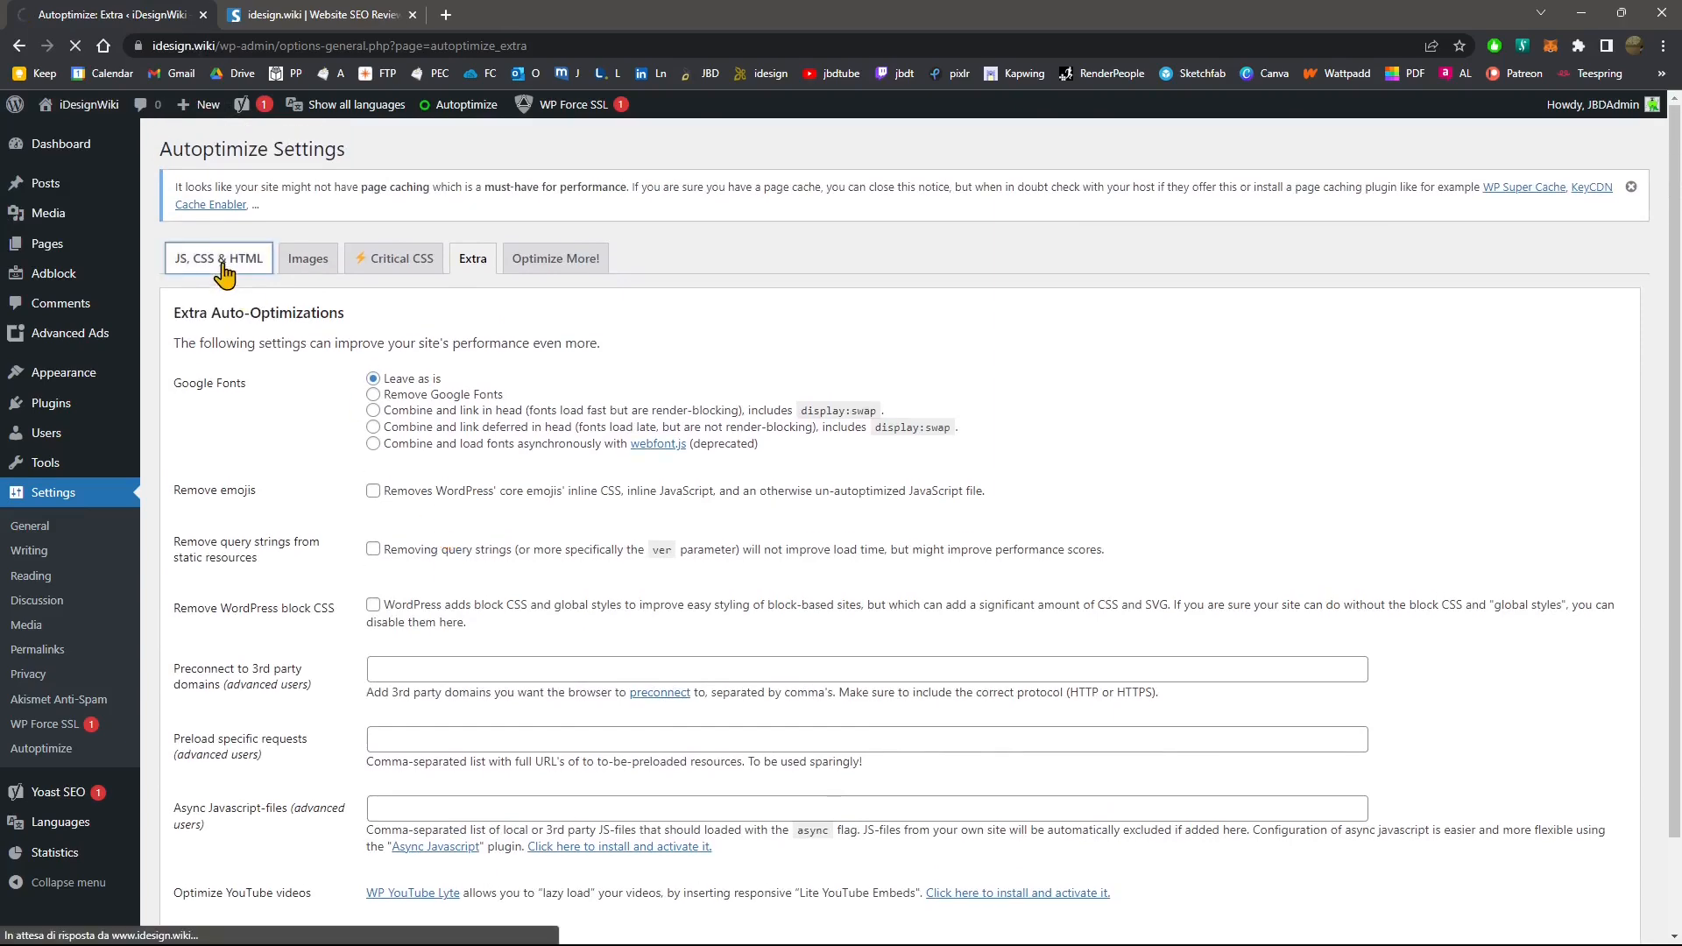